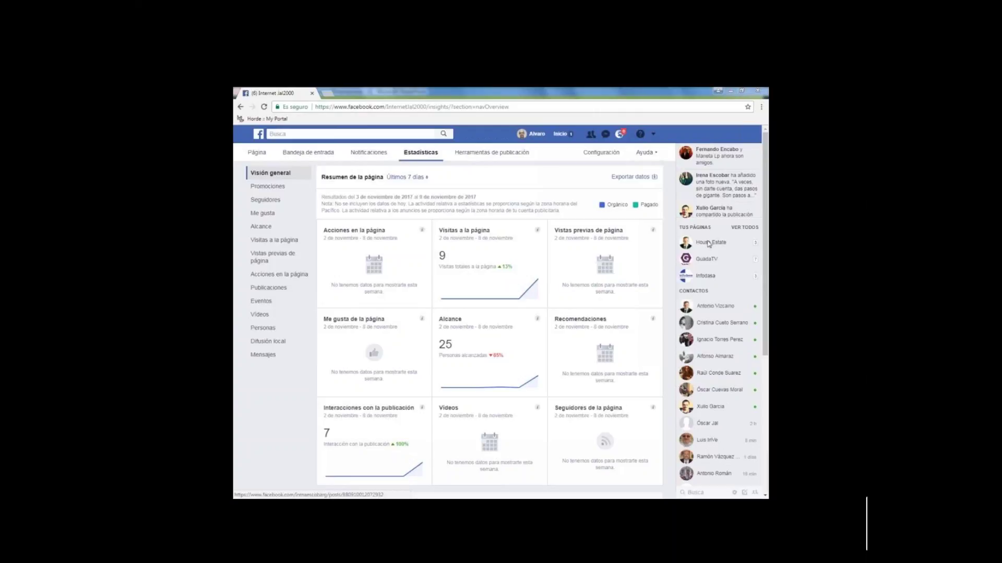
Start creating a new ad and discard the saved Reconocimiento de marca draft to begin from scratch.
left_click(656, 150)
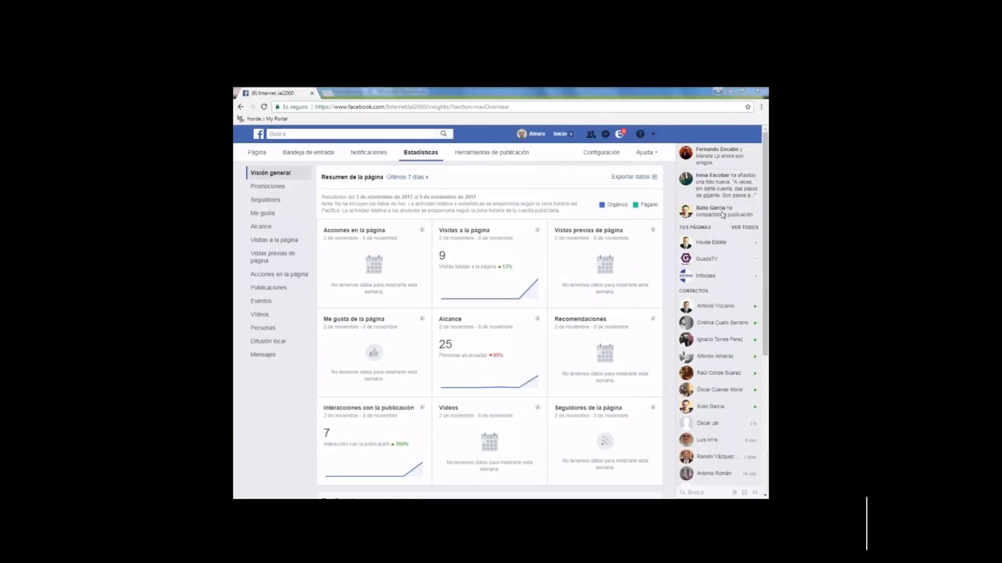
left_click(653, 134)
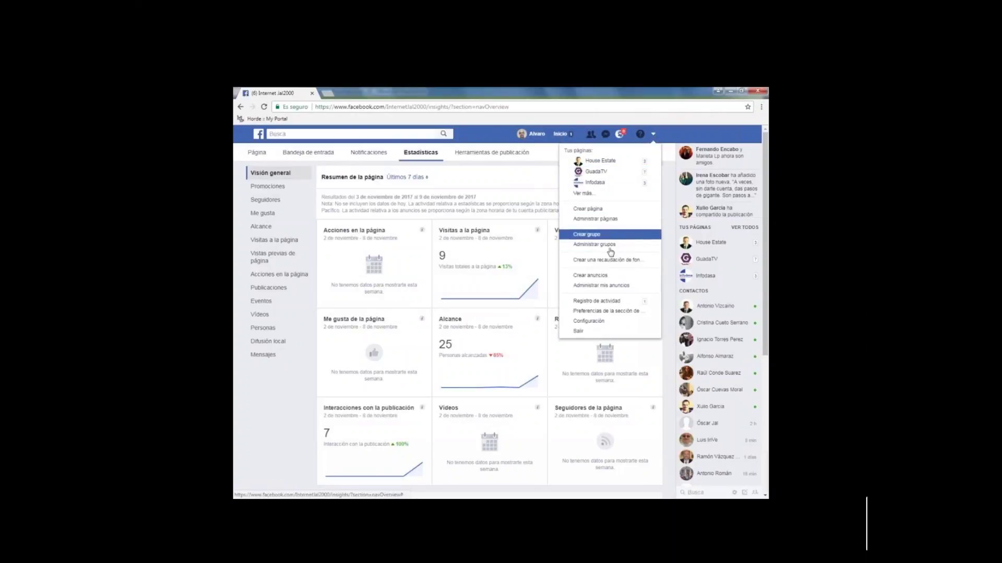
left_click(600, 279)
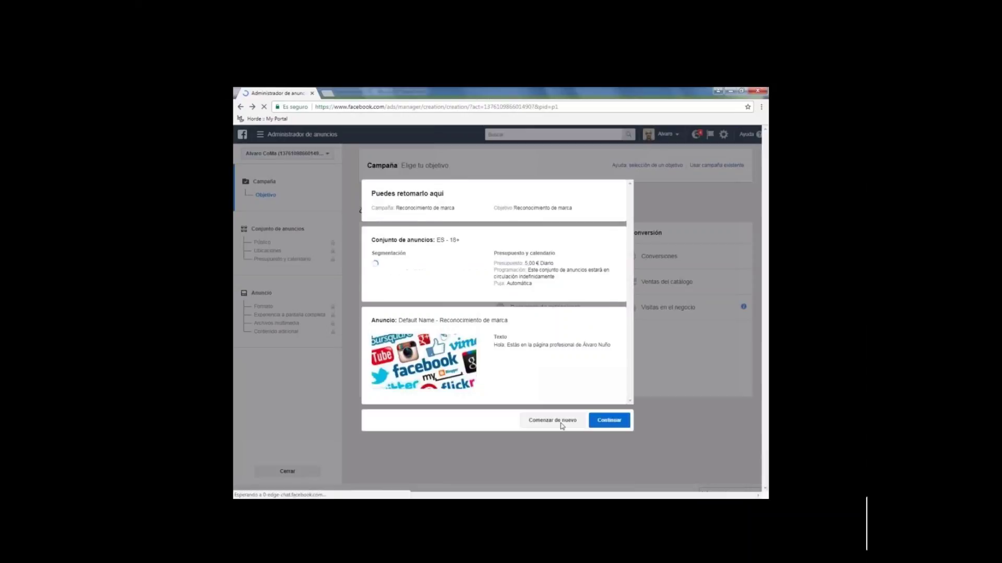
left_click(562, 425)
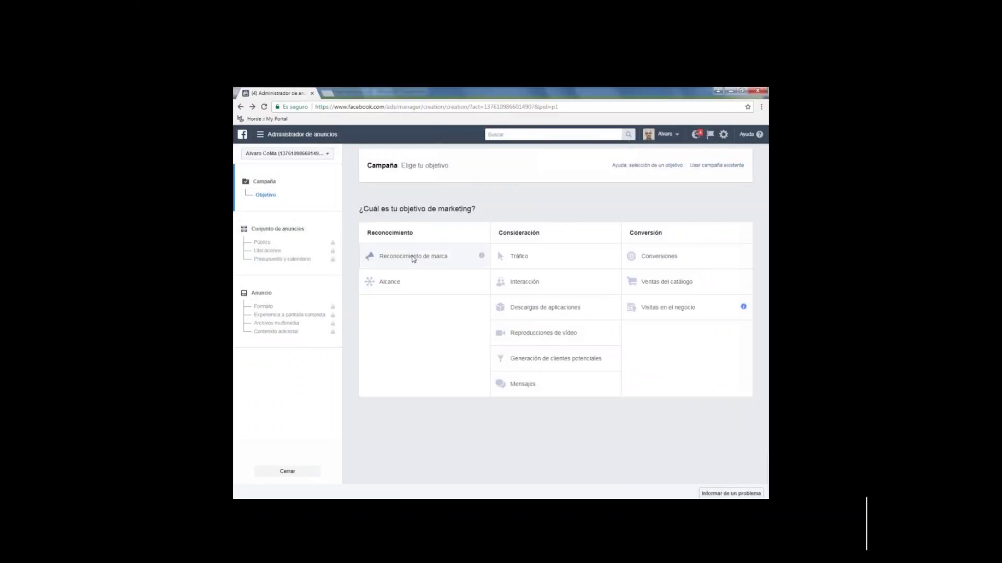
Choose Reconocimiento de marca as the campaign's marketing objective and continue to the ad set.
left_click(415, 257)
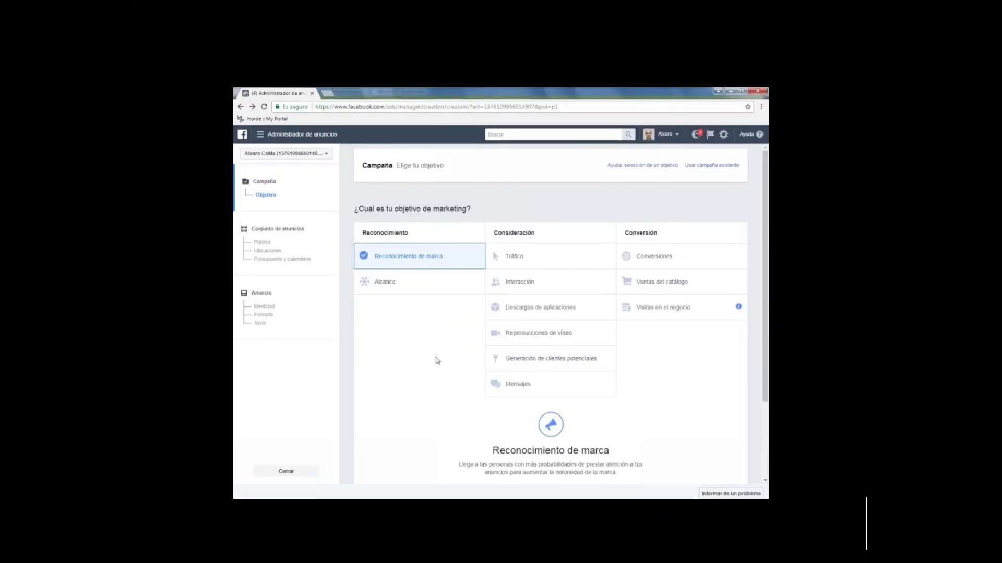
scroll(461, 366, "down", 3)
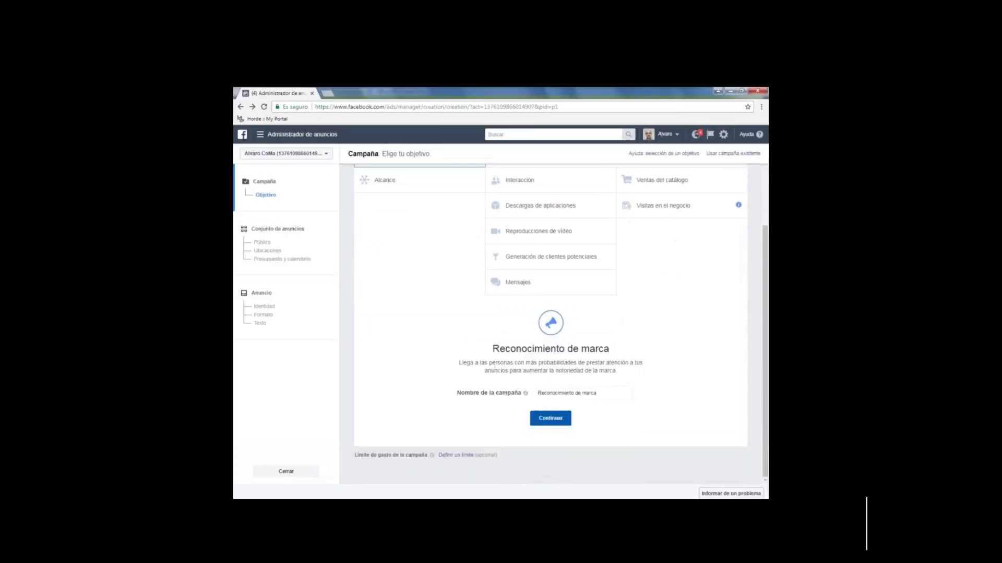
left_click(556, 423)
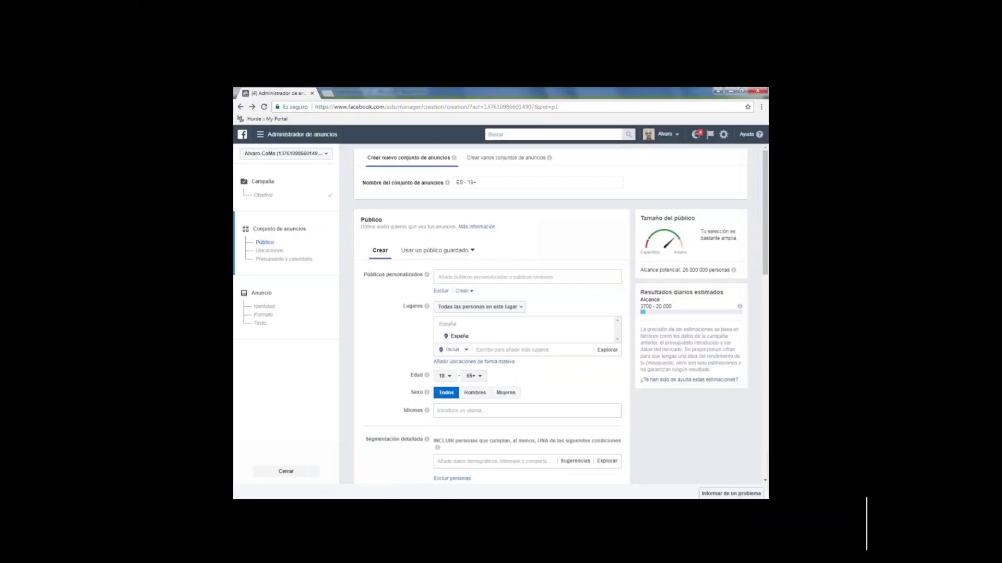
Add Seguidores de la página as a custom audience and check the similar and custom audience lists.
left_click(455, 276)
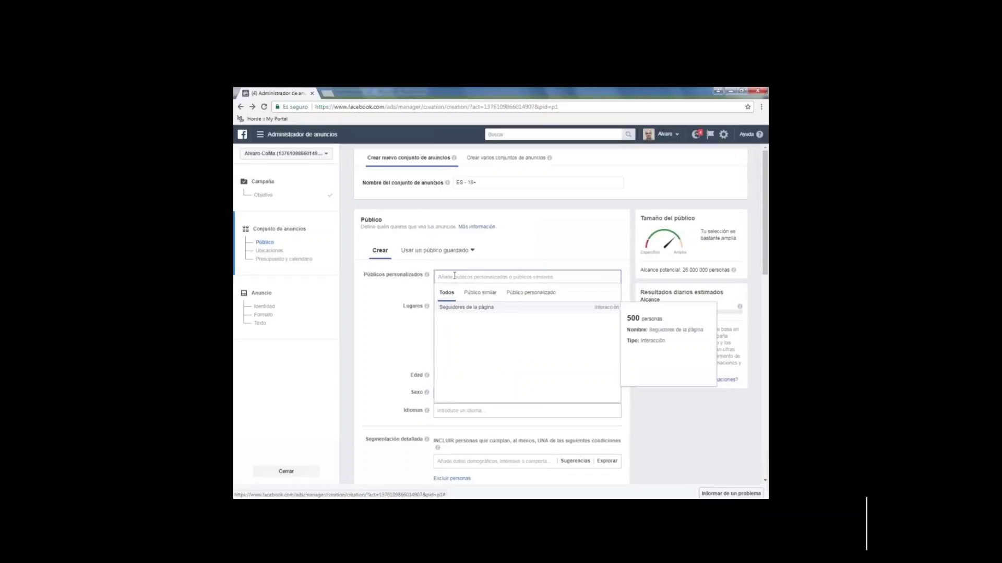
left_click(485, 310)
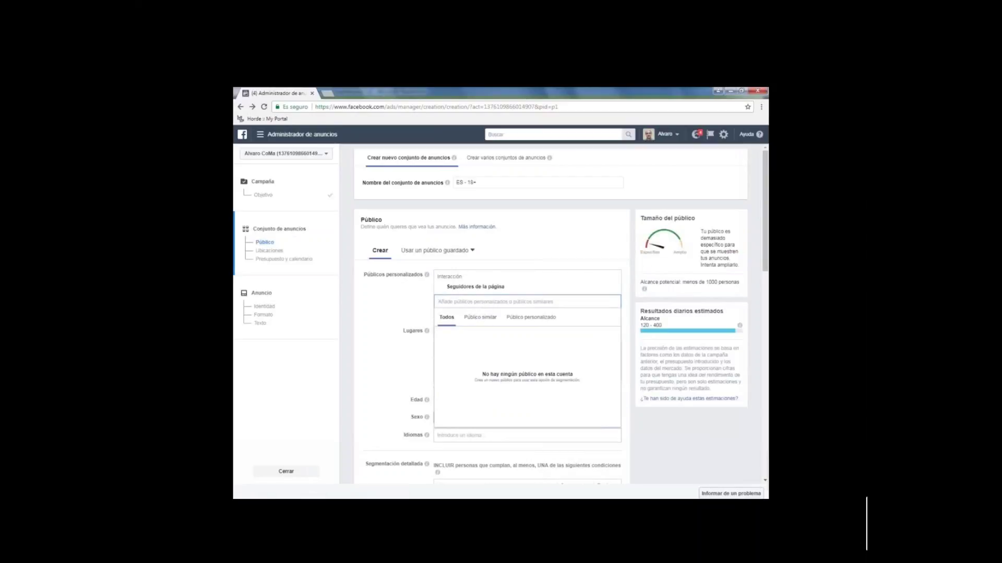
left_click(482, 318)
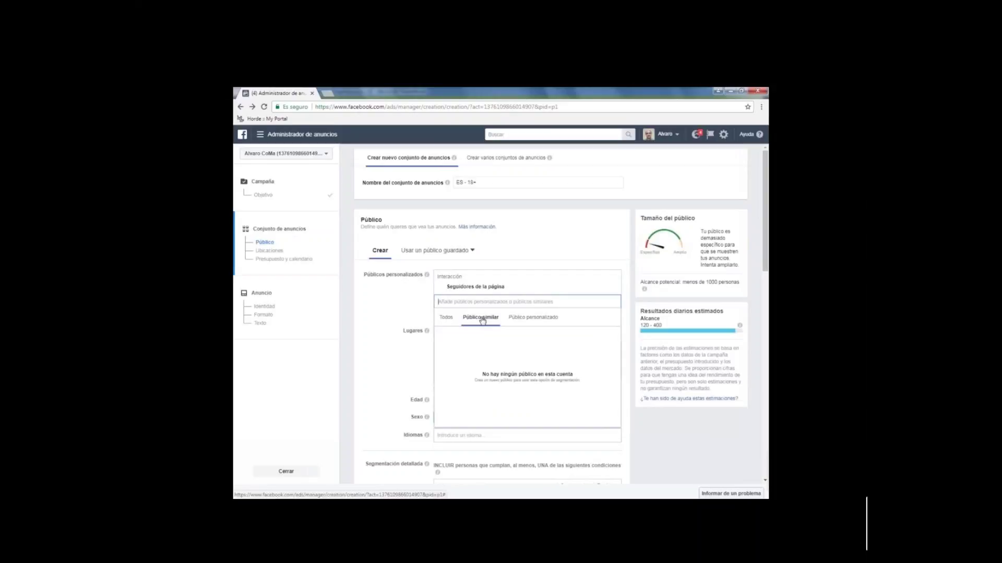
left_click(537, 319)
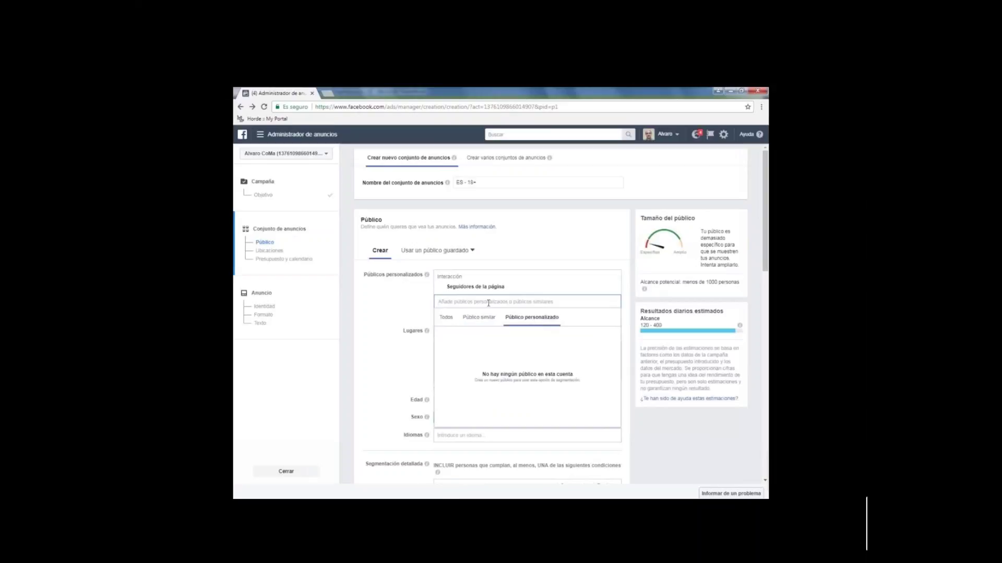
left_click(413, 311)
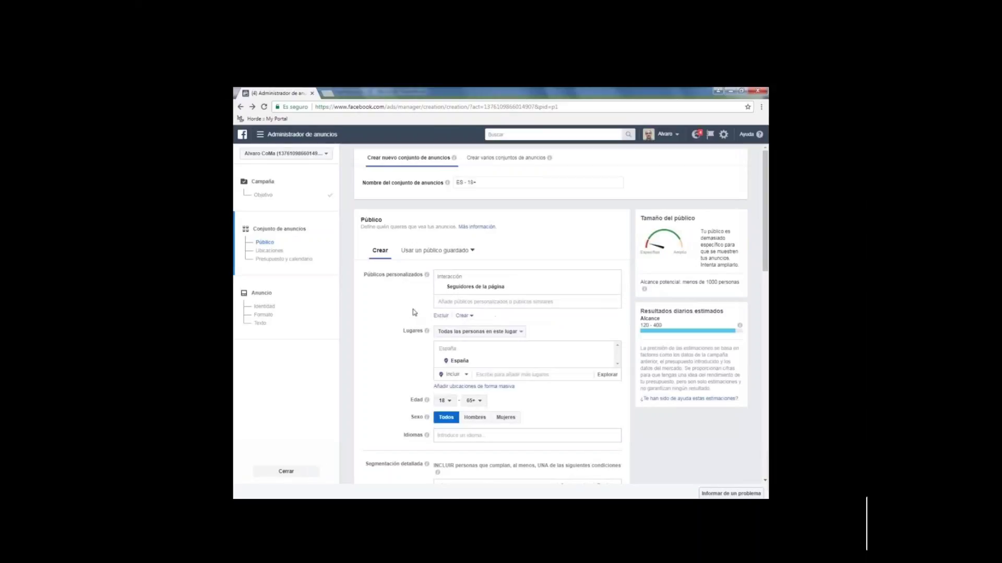
Review the options for people in a location and remove España from the ad set's locations.
left_click(523, 335)
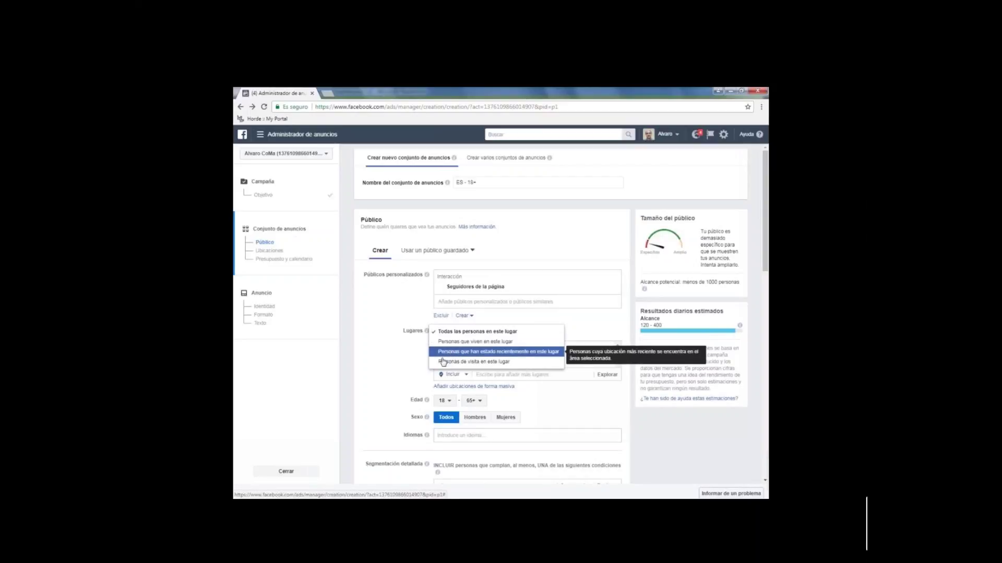
left_click(392, 344)
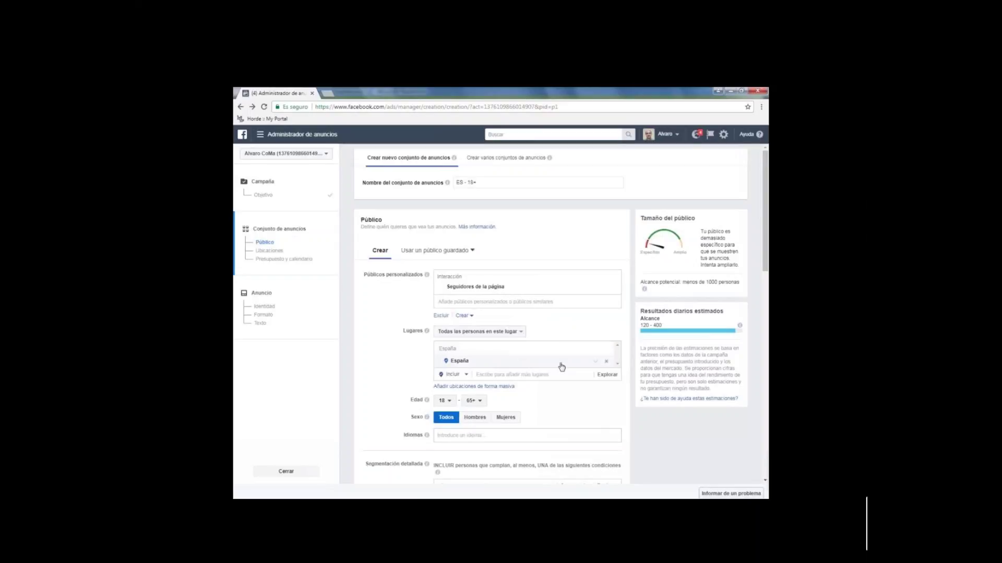
left_click(532, 361)
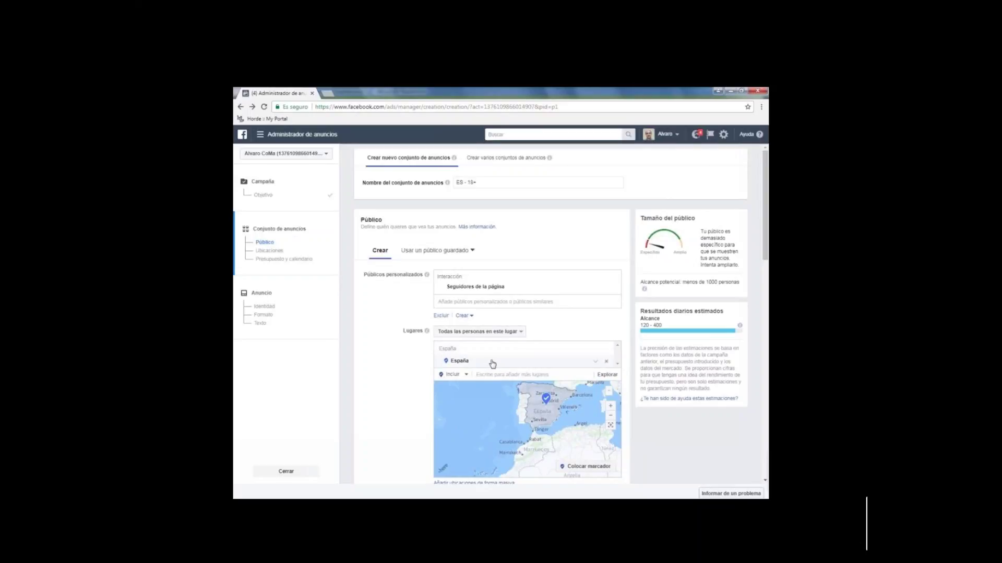
left_click(605, 363)
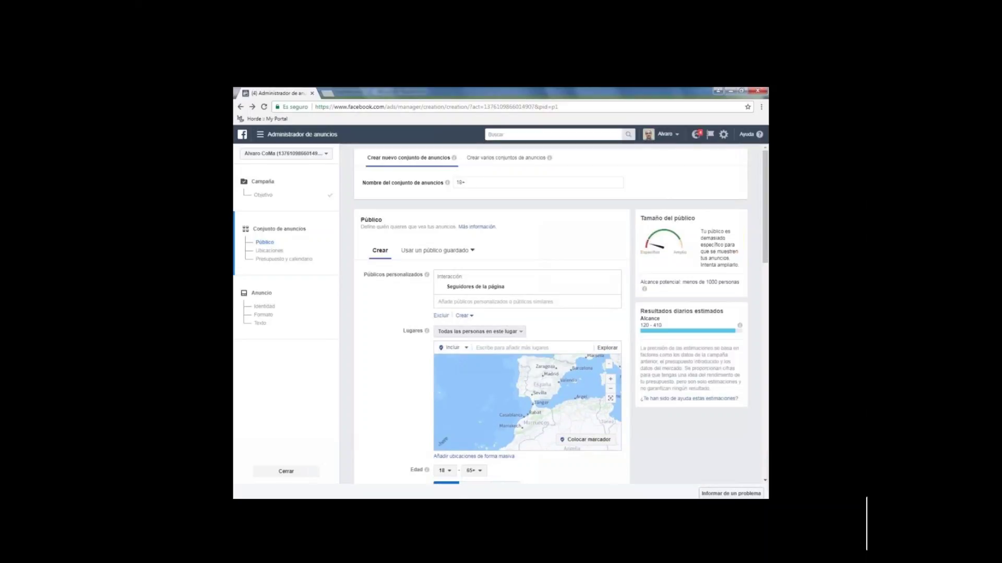
Add the region Castilla-La Mancha, Spain to the ad set's included locations.
left_click(505, 348)
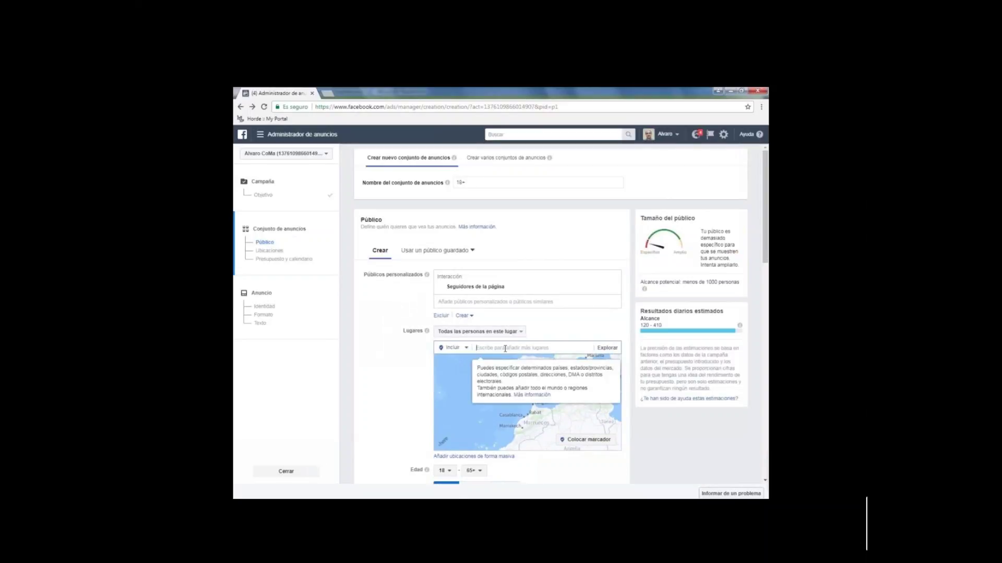
type("v")
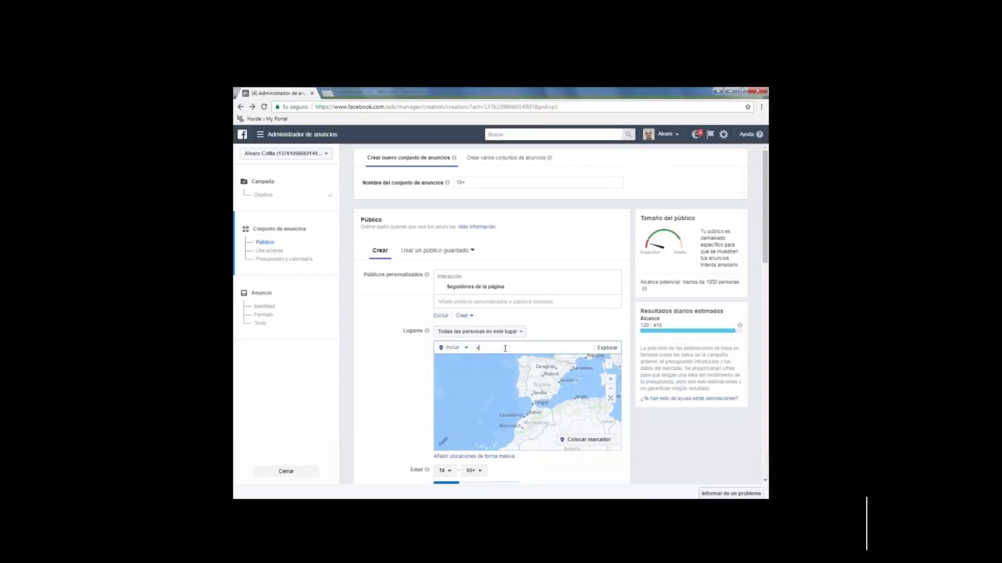
type("asti")
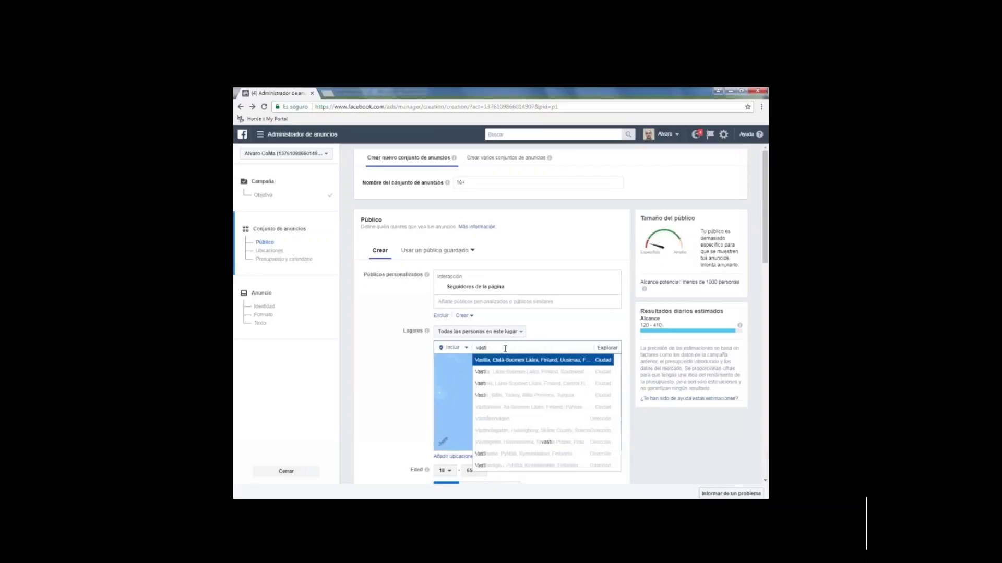
key("BackSpace")
key("BackSpace")
key("BackSpace")
key("BackSpace")
key("BackSpace")
type("Castilla")
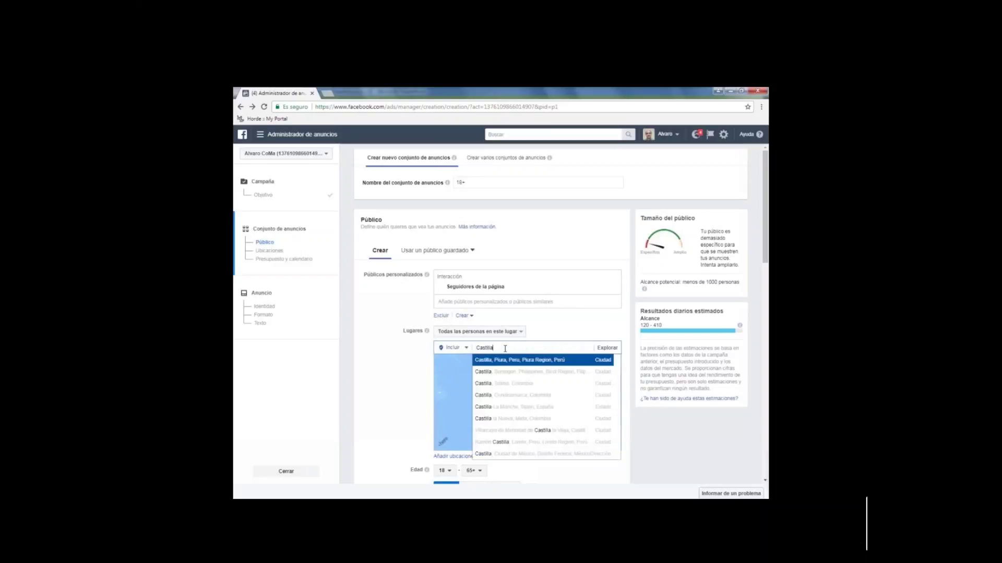
type(" La manmc")
key("BackSpace")
key("BackSpace")
key("BackSpace")
key("BackSpace")
key("BackSpace")
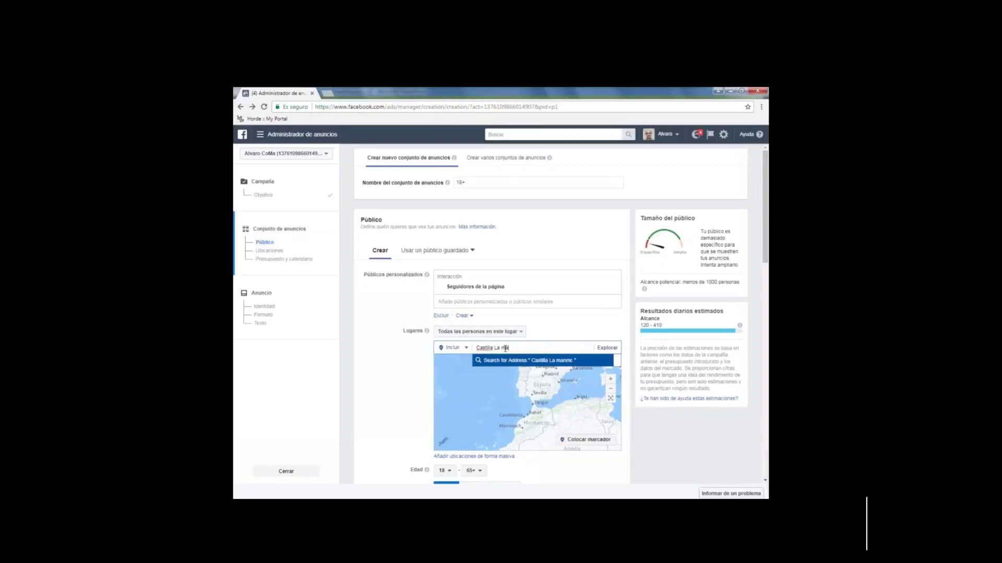
type("Mancha")
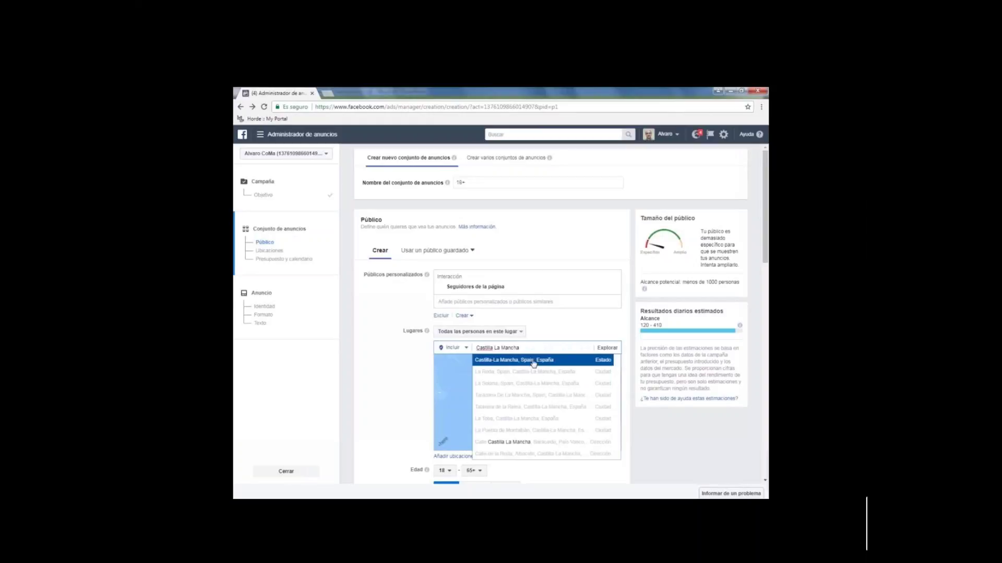
left_click(533, 364)
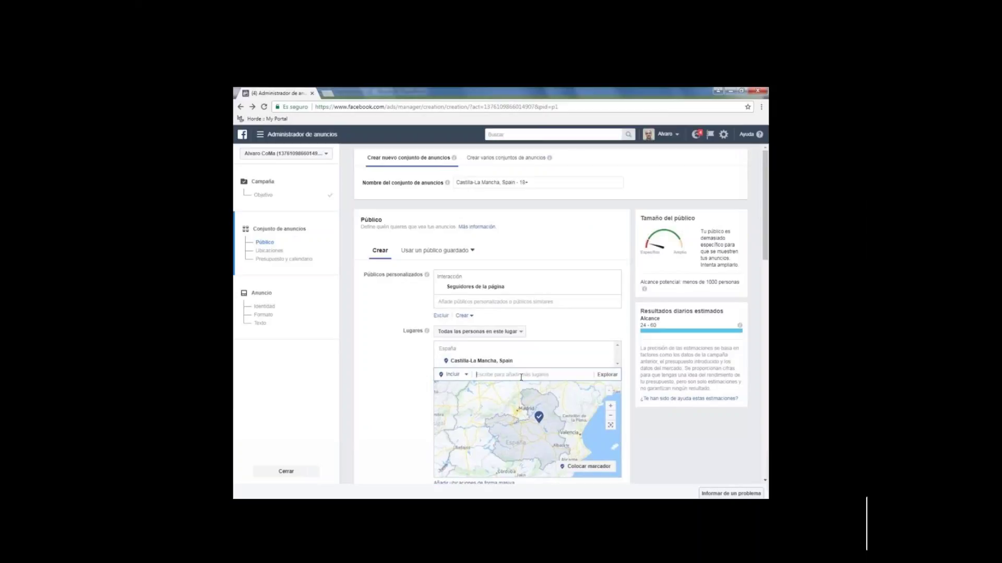
Add the city of Madrid, Comunidad de Madrid, to the included locations.
left_click(520, 376)
type("Madrid")
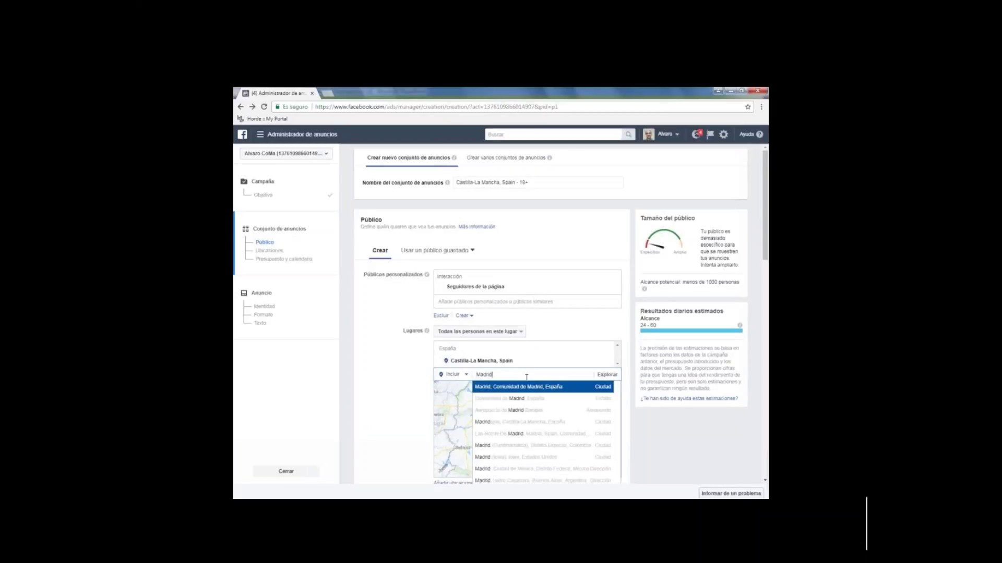
left_click(542, 386)
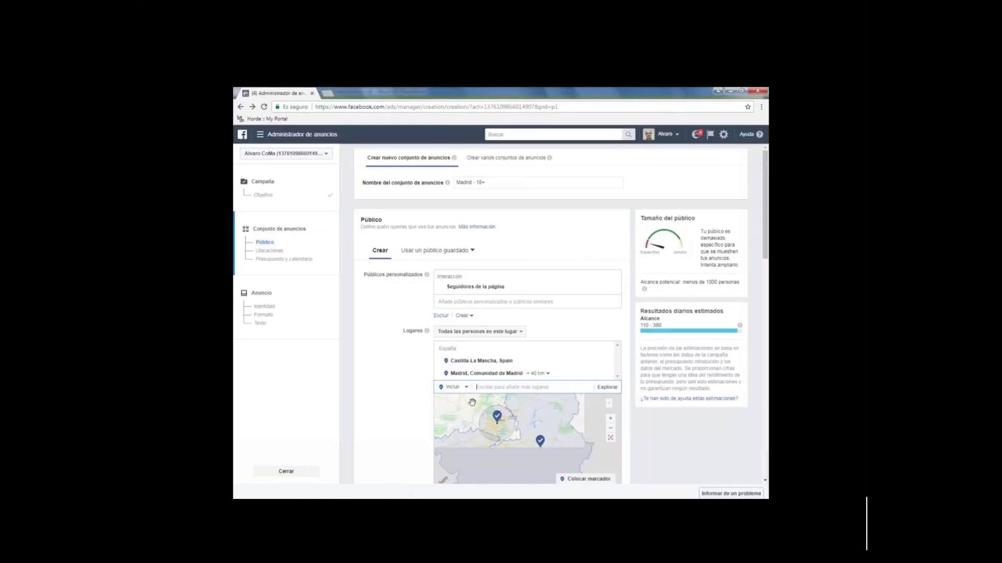
scroll(472, 402, "up", 1)
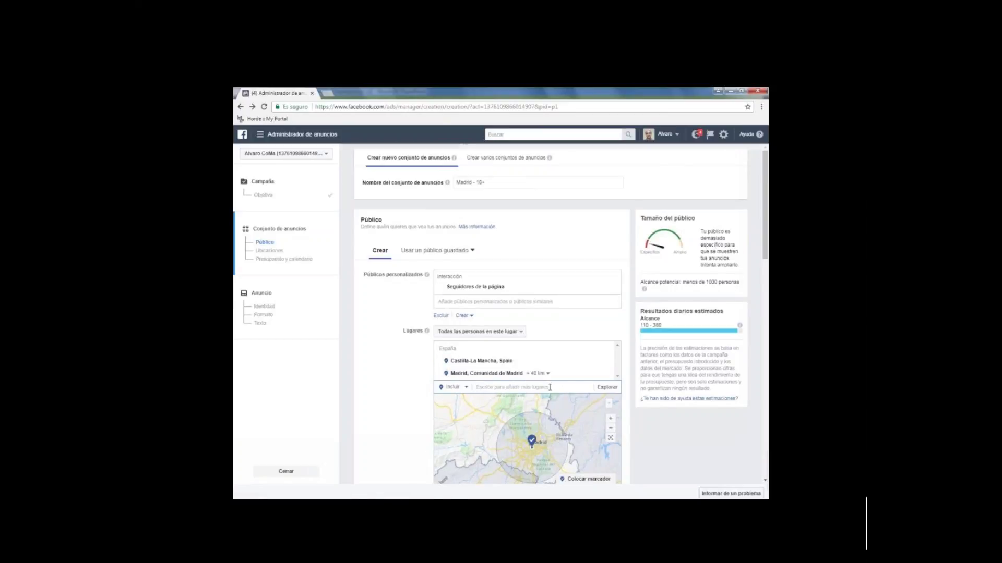
Try targeting radii of 17 km and about 46 km around the city of Madrid.
scroll(550, 387, "down", 3)
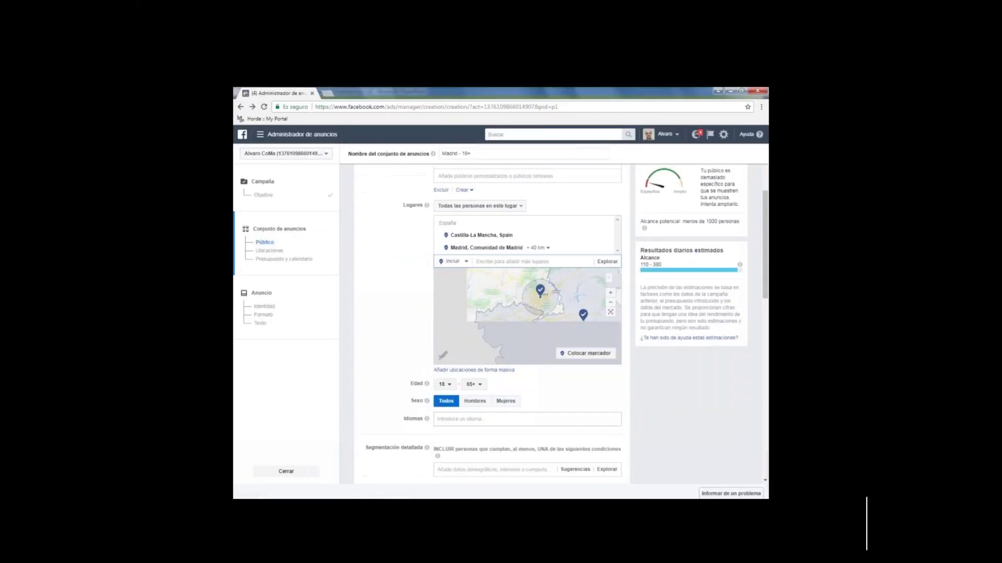
left_click(548, 249)
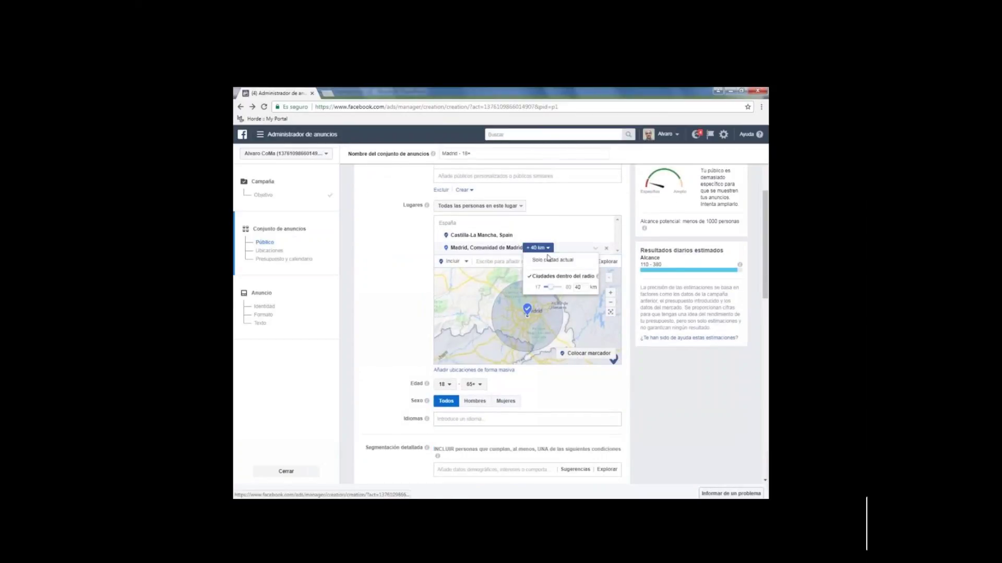
left_click_drag(551, 290, 543, 291)
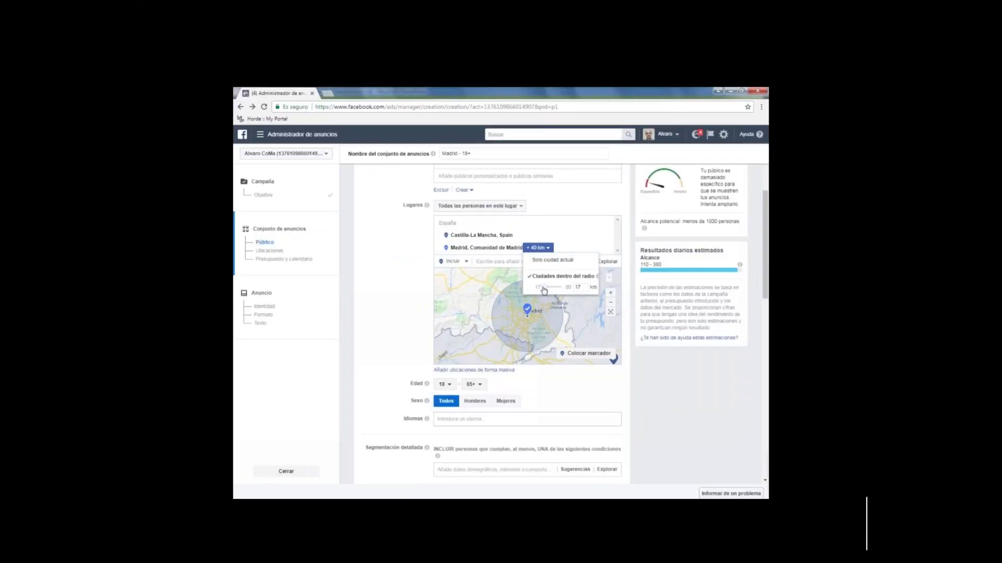
left_click(531, 320)
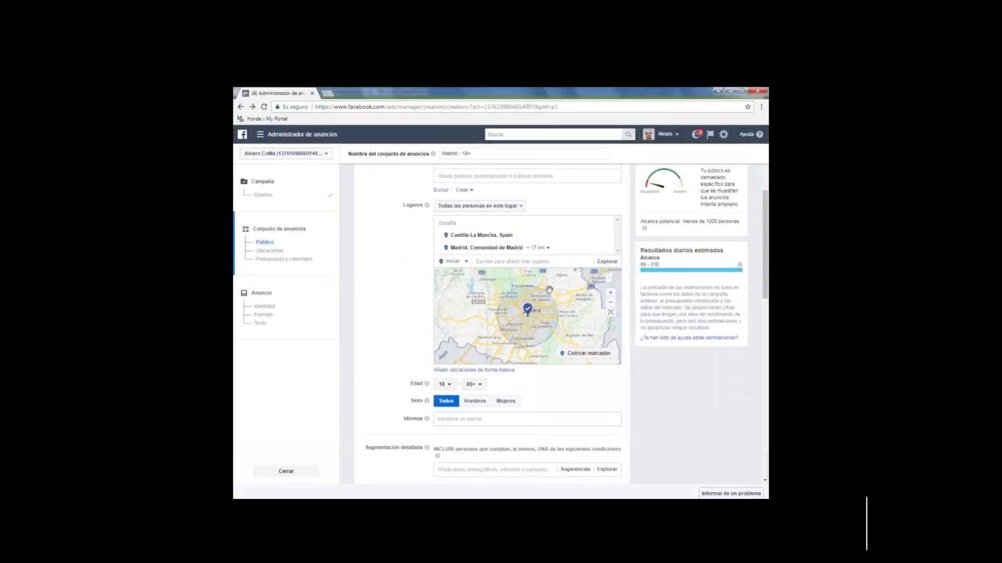
left_click(539, 248)
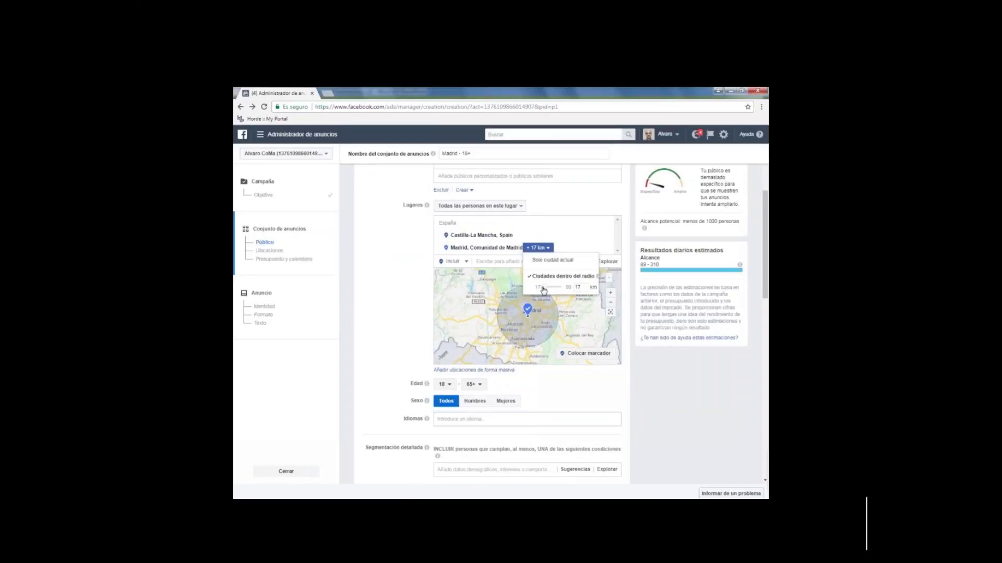
left_click_drag(544, 291, 554, 291)
left_click(553, 302)
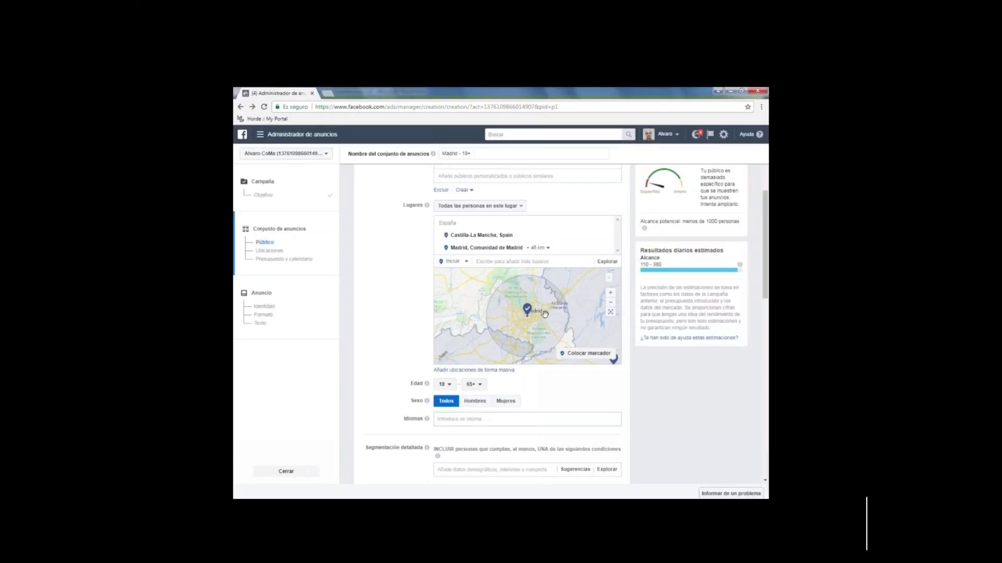
Set the targeting radius around Madrid to 77 km.
left_click(539, 248)
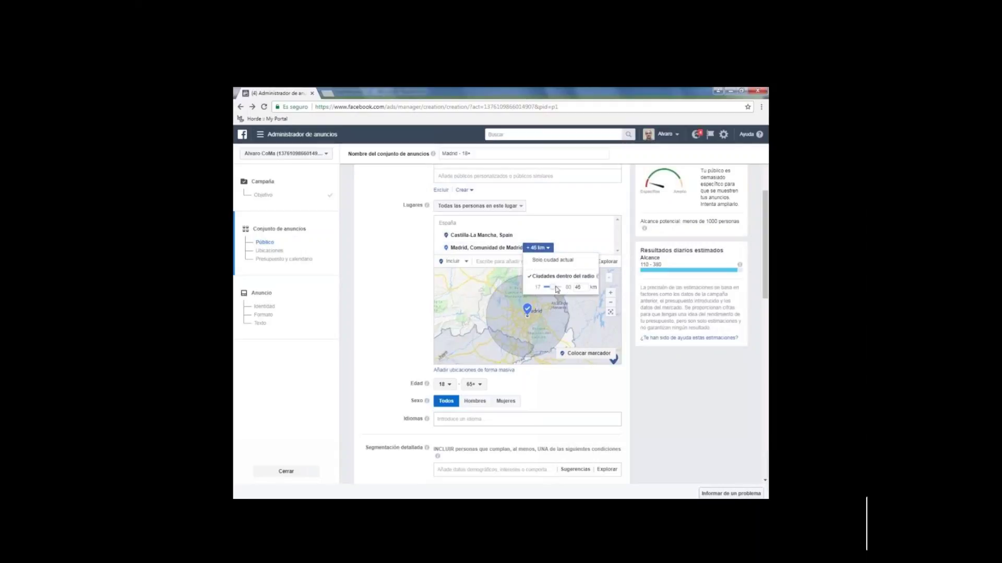
left_click_drag(556, 288, 561, 288)
left_click(535, 311)
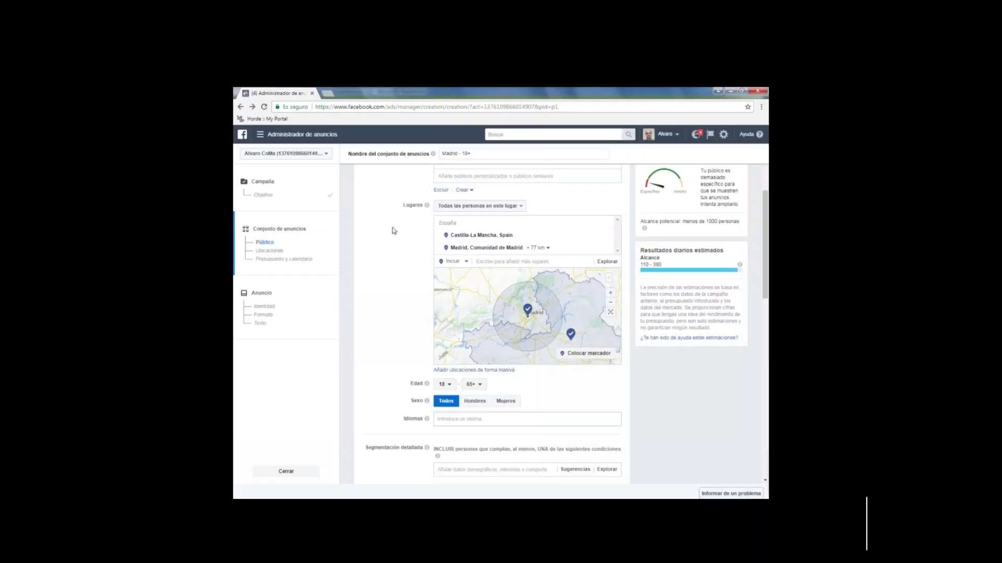
scroll(394, 231, "down", 1)
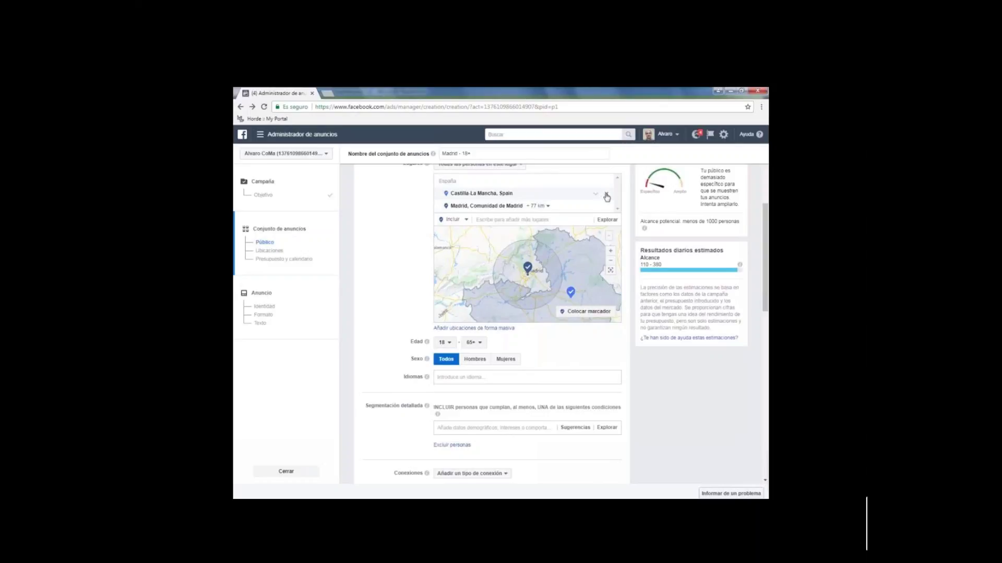
Remove the Castilla-La Mancha region from the ad set's included locations.
left_click(606, 197)
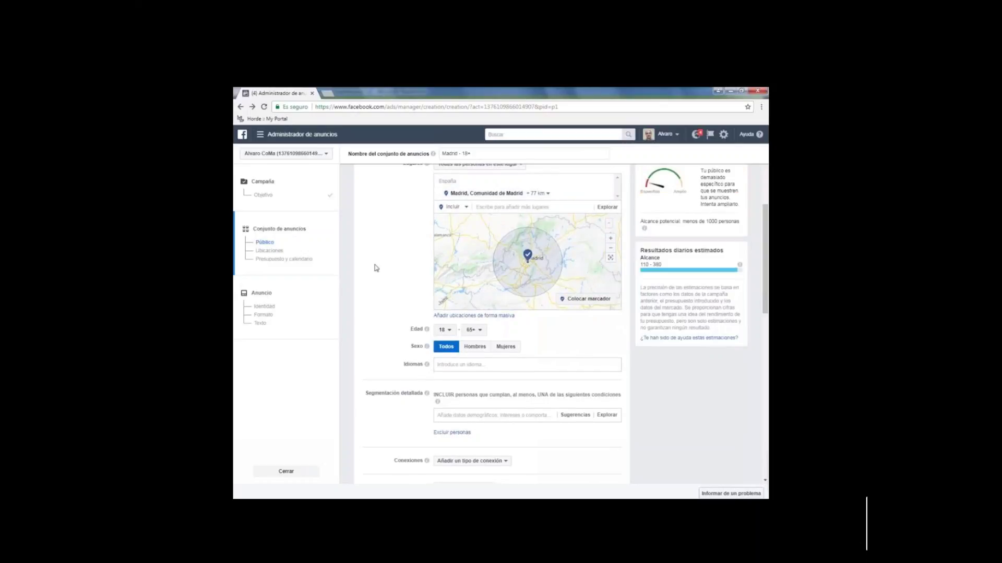
Try an audience age range of 14 to 35 for the ad set.
mouse_move(427, 329)
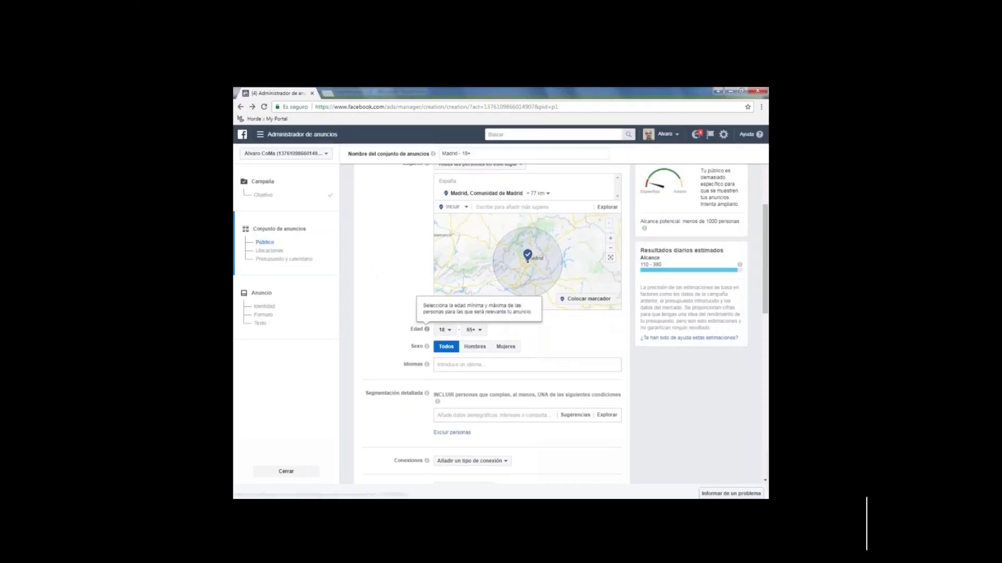
left_click(449, 331)
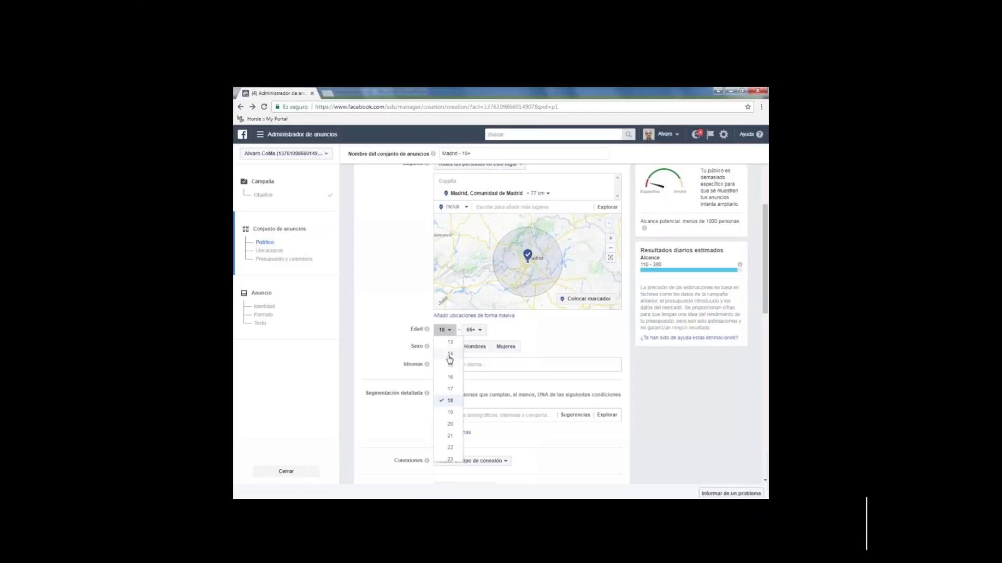
left_click(450, 355)
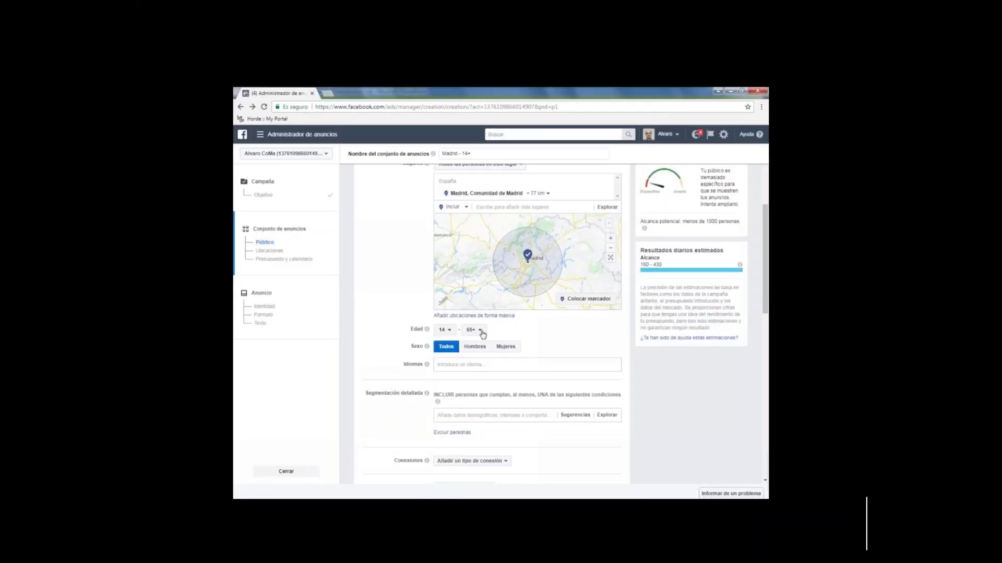
left_click(479, 332)
scroll(483, 359, "up", 5)
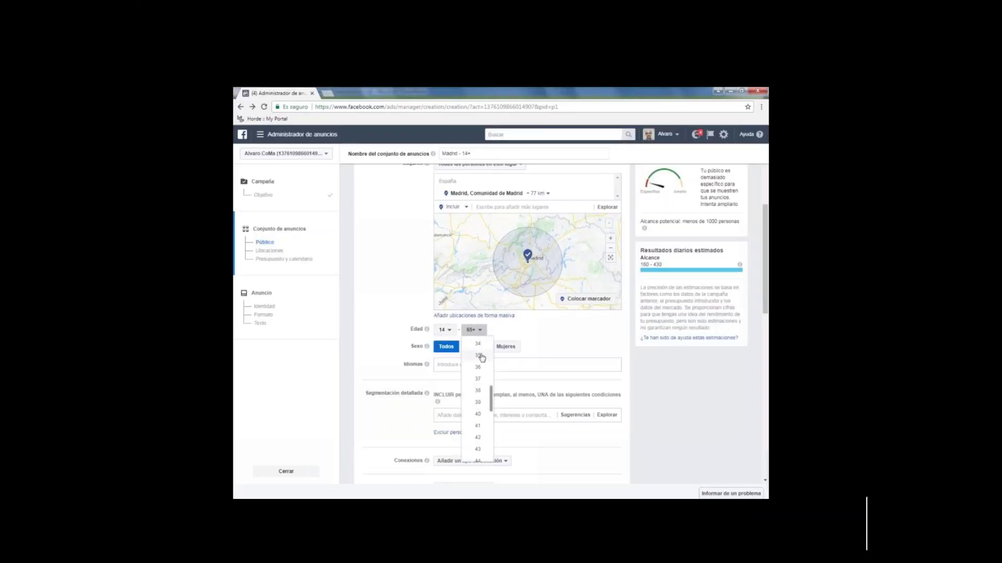
left_click(479, 356)
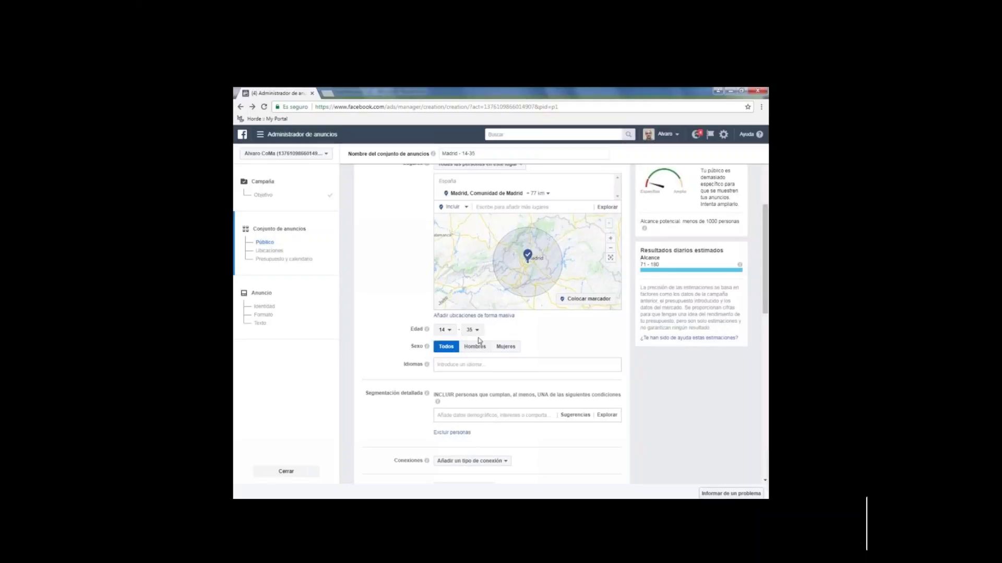
Set the audience age range to a minimum of 27 and a maximum of 60.
left_click(450, 331)
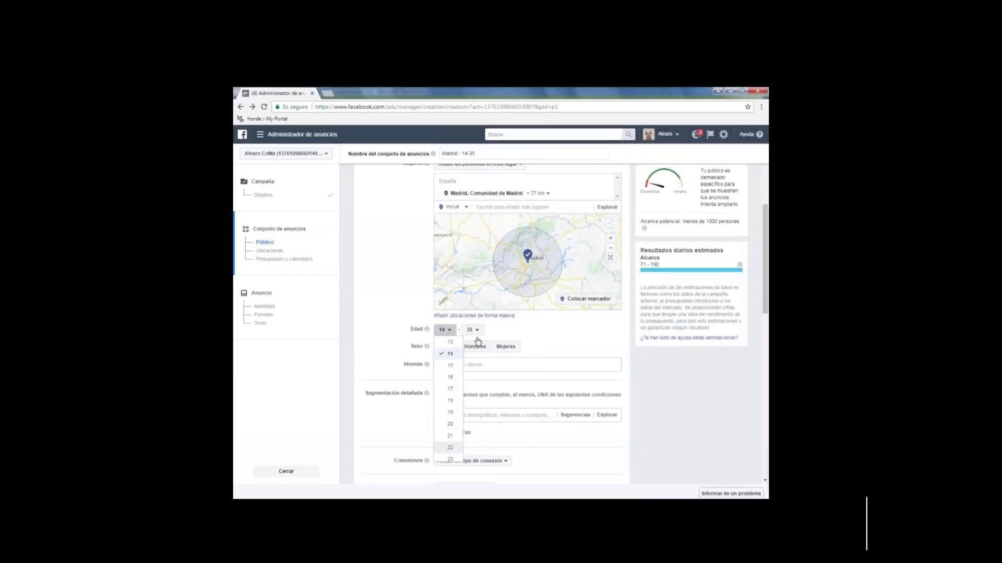
left_click(450, 447)
left_click(446, 330)
scroll(449, 405, "down", 3)
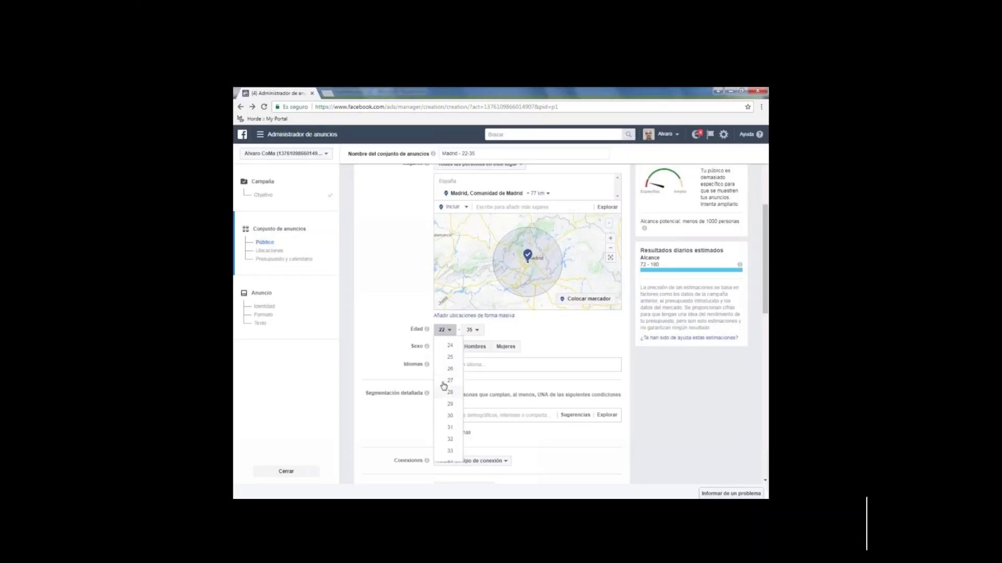
left_click(450, 381)
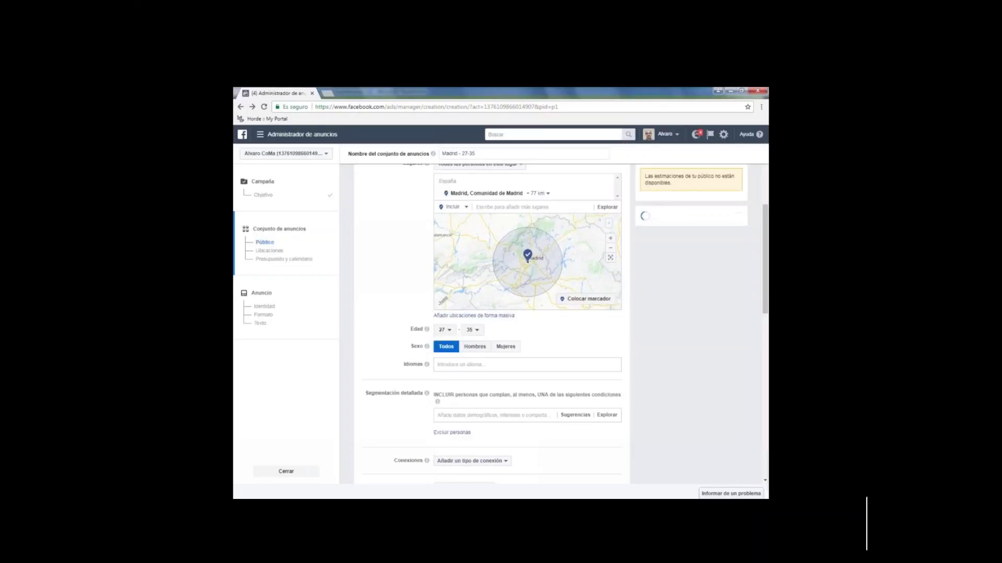
left_click(472, 330)
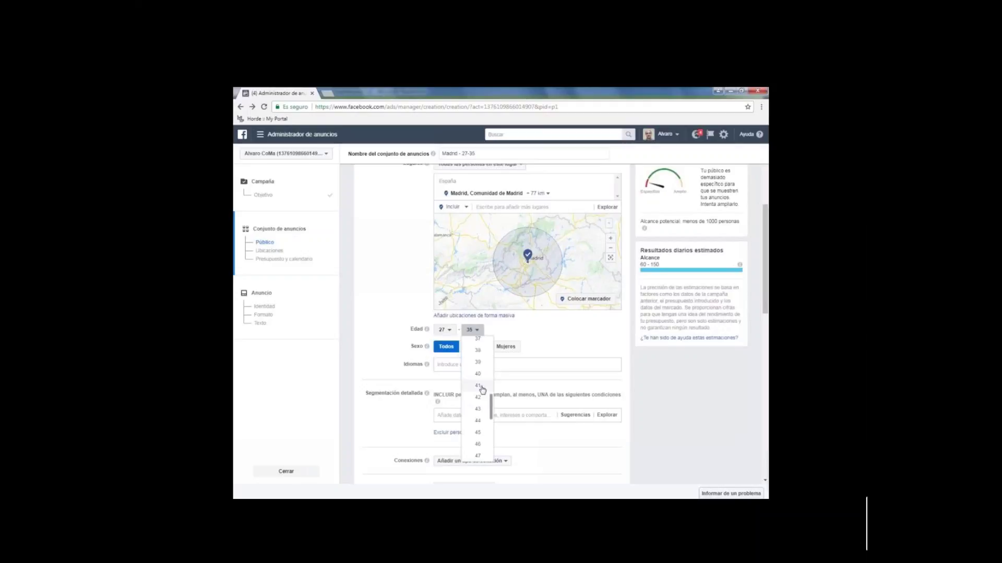
scroll(477, 394, "down", 3)
scroll(476, 399, "down", 3)
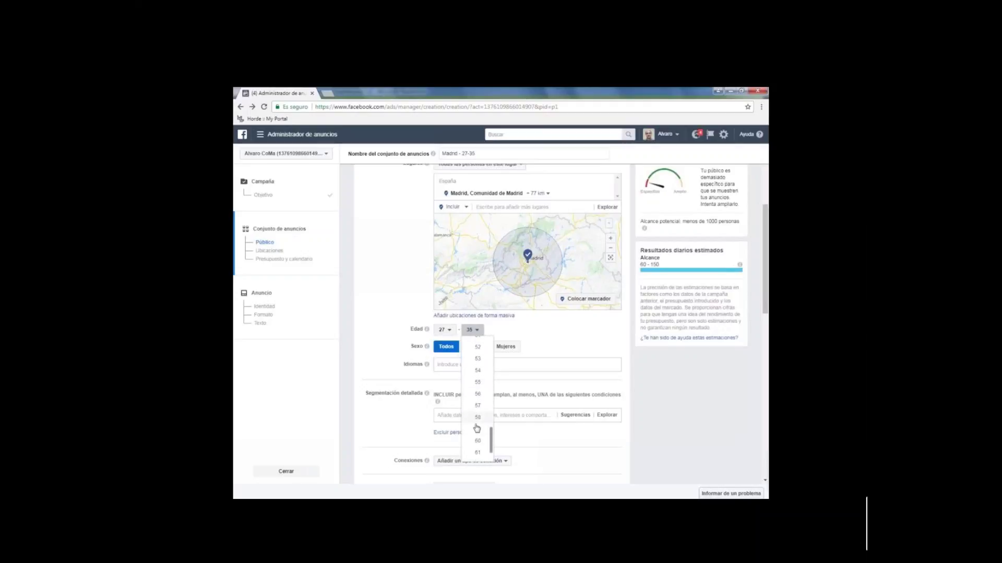
left_click(475, 443)
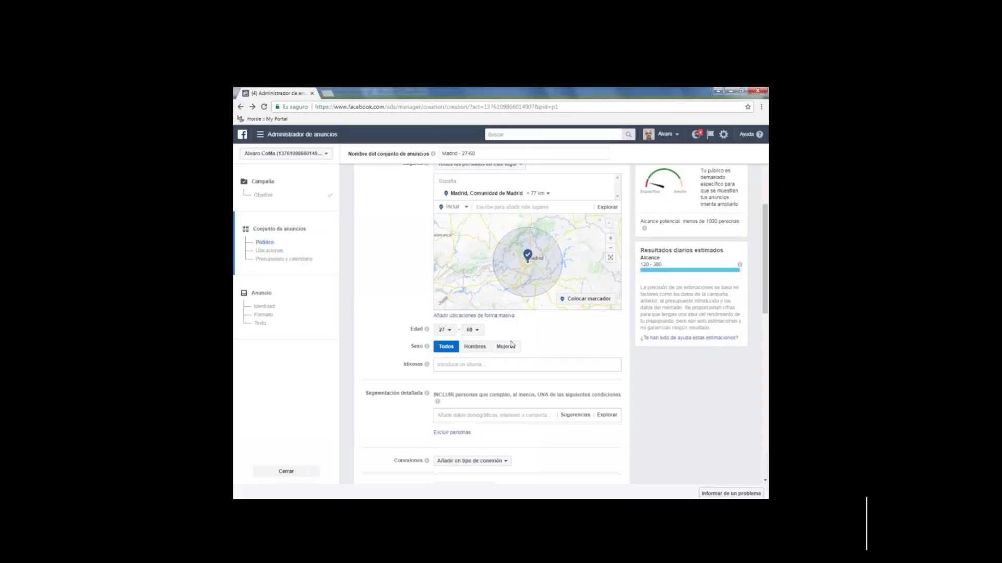
Try restricting the audience's gender to Hombres and to Mujeres, and return it to Todos.
left_click(476, 347)
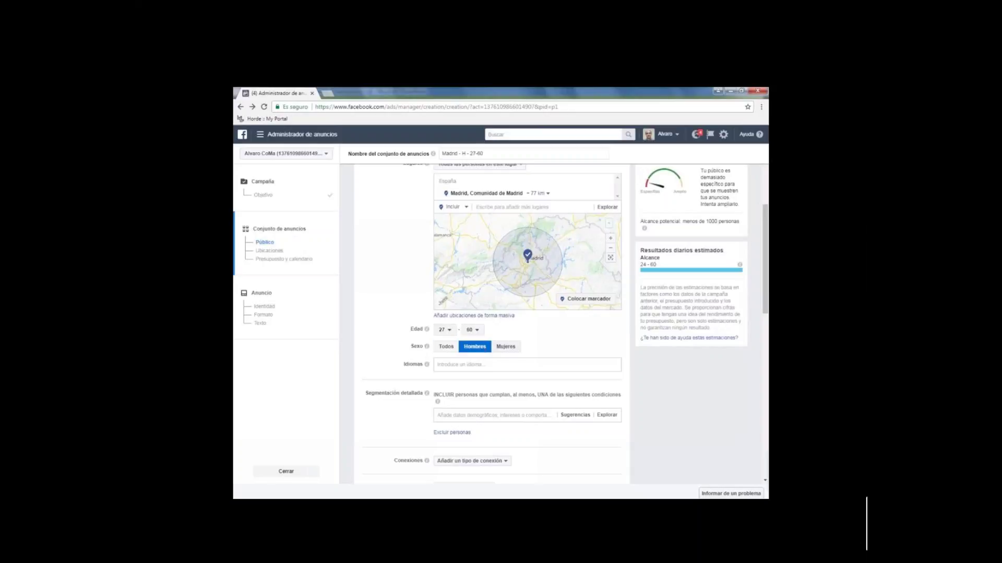
left_click(505, 347)
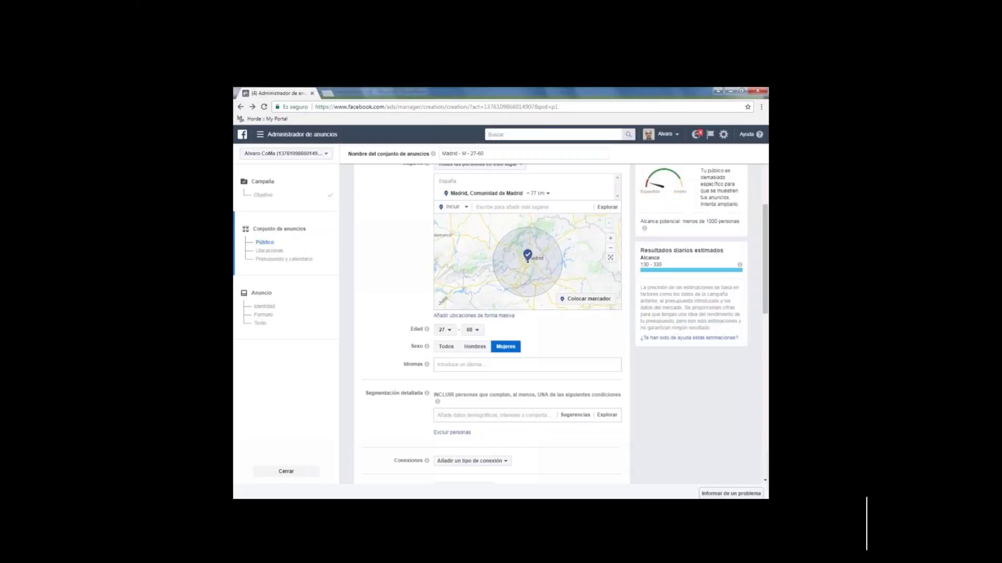
left_click(450, 349)
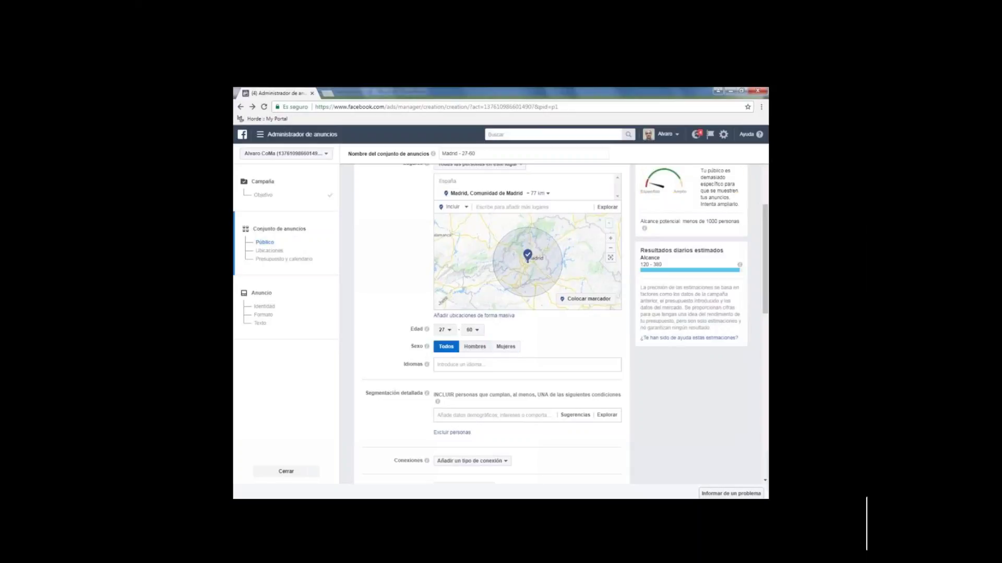
Try adding Español (España) as an audience language and remove it again.
left_click(465, 363)
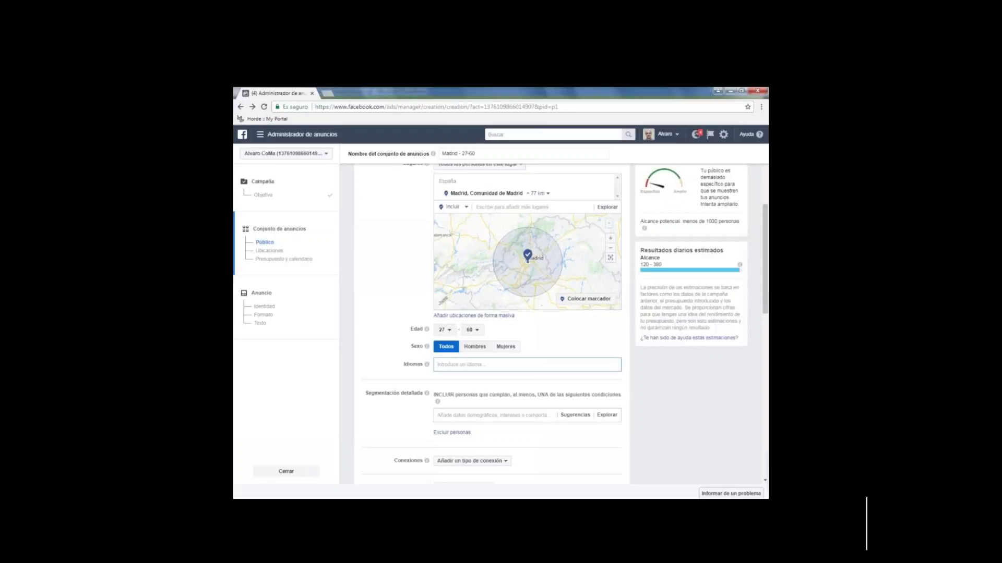
type("s")
key("BackSpace")
type("español")
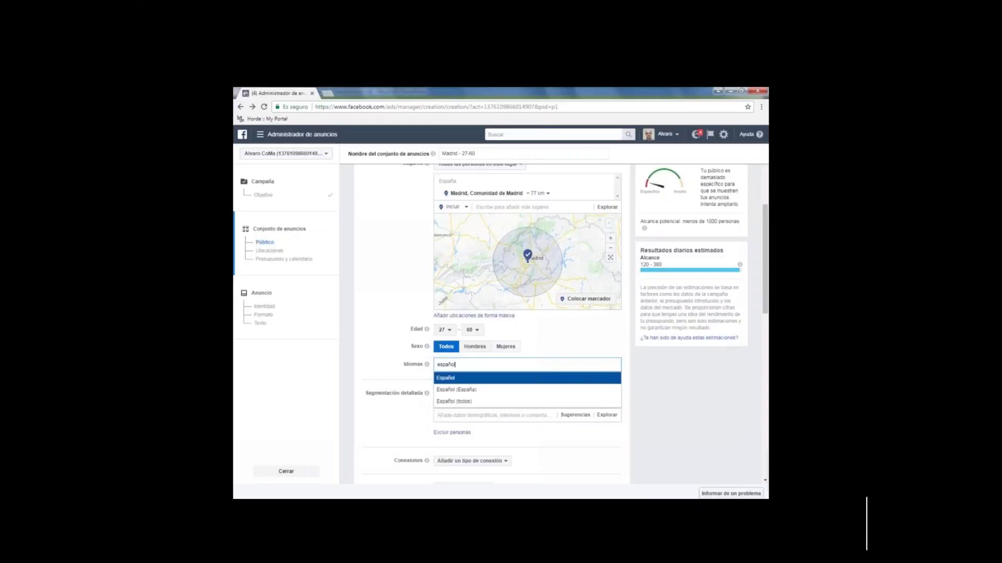
left_click(474, 391)
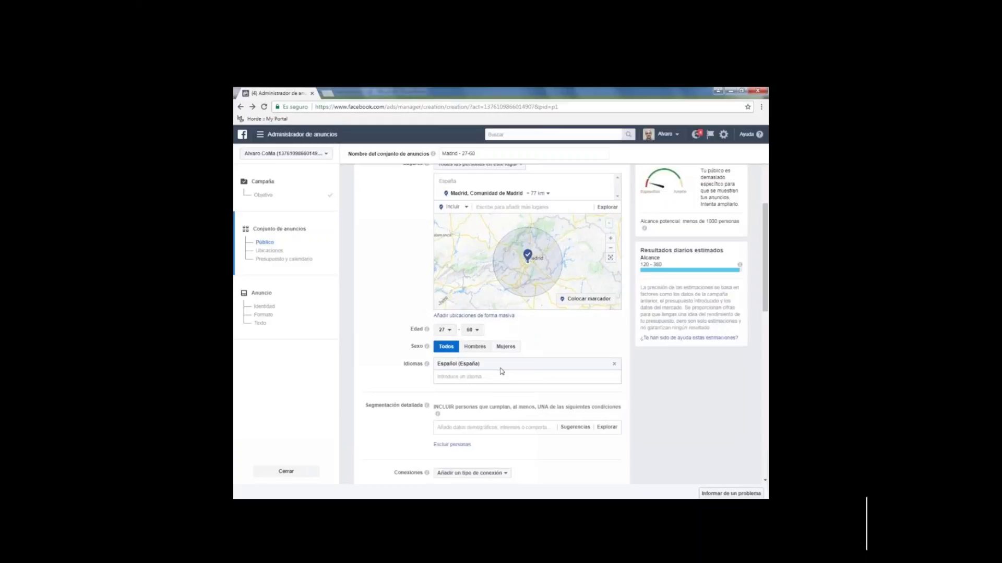
left_click(614, 365)
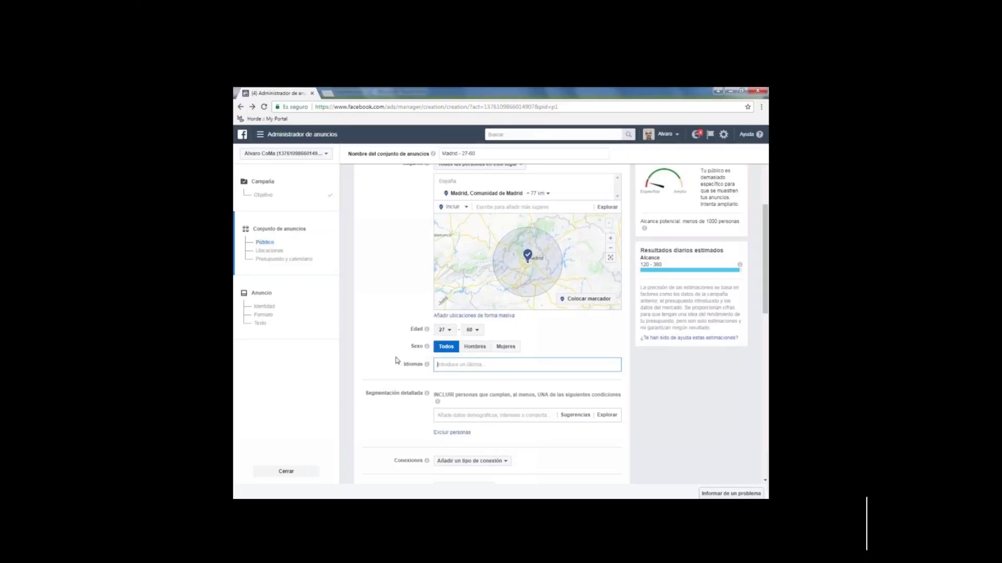
Examine the detailed targeting categories and the academic education levels offered under the education demographics.
scroll(396, 360, "down", 3)
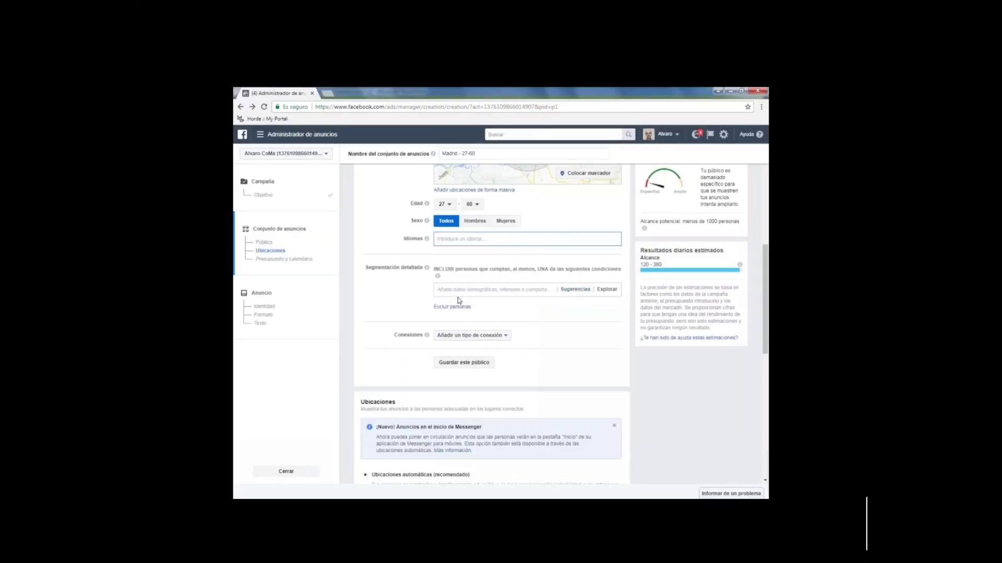
left_click(607, 290)
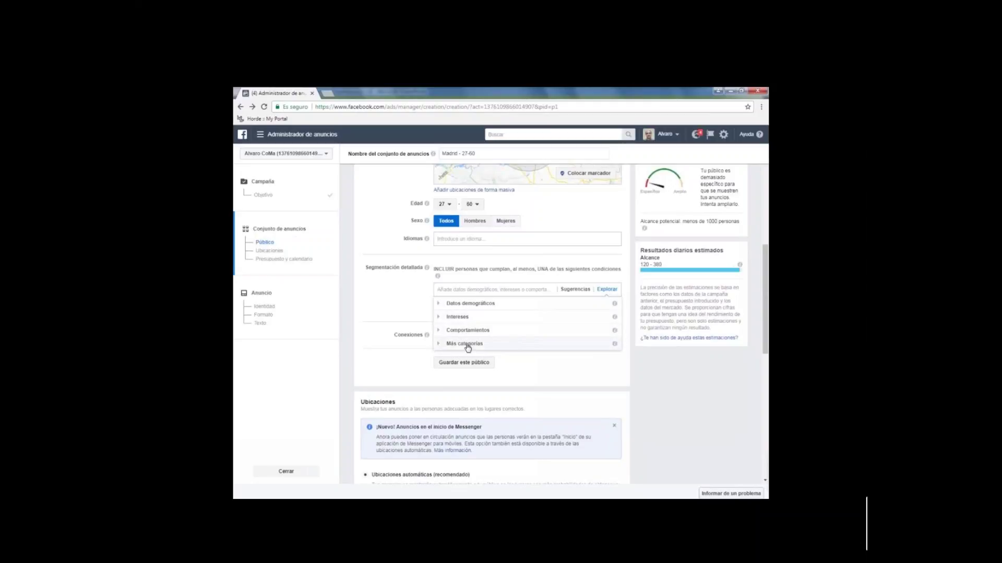
left_click(439, 304)
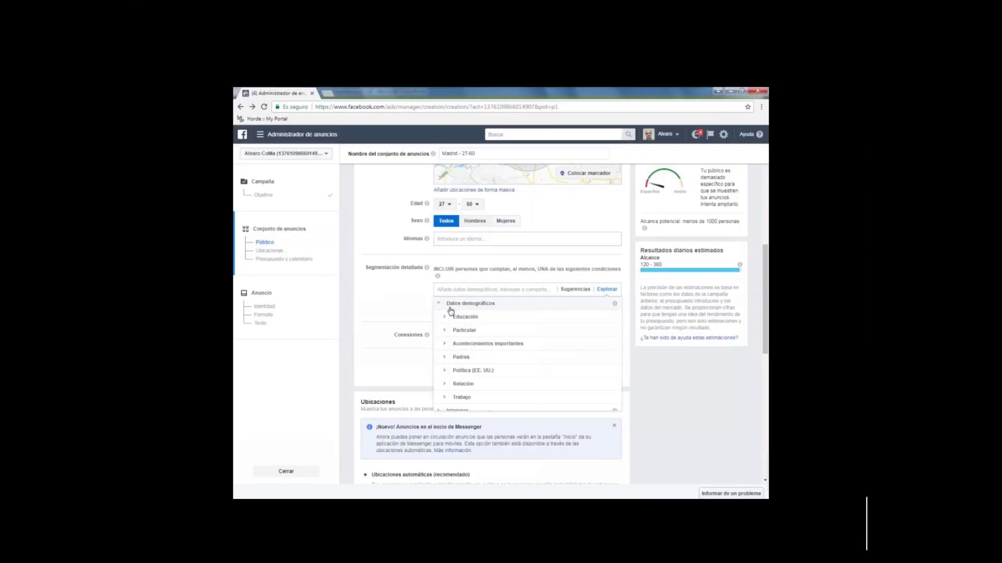
left_click(449, 318)
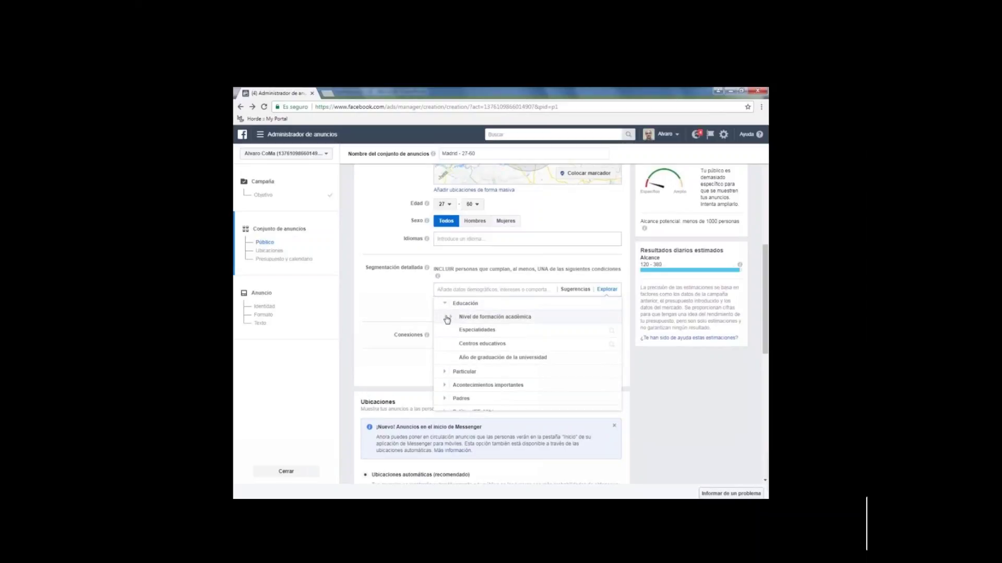
left_click(447, 319)
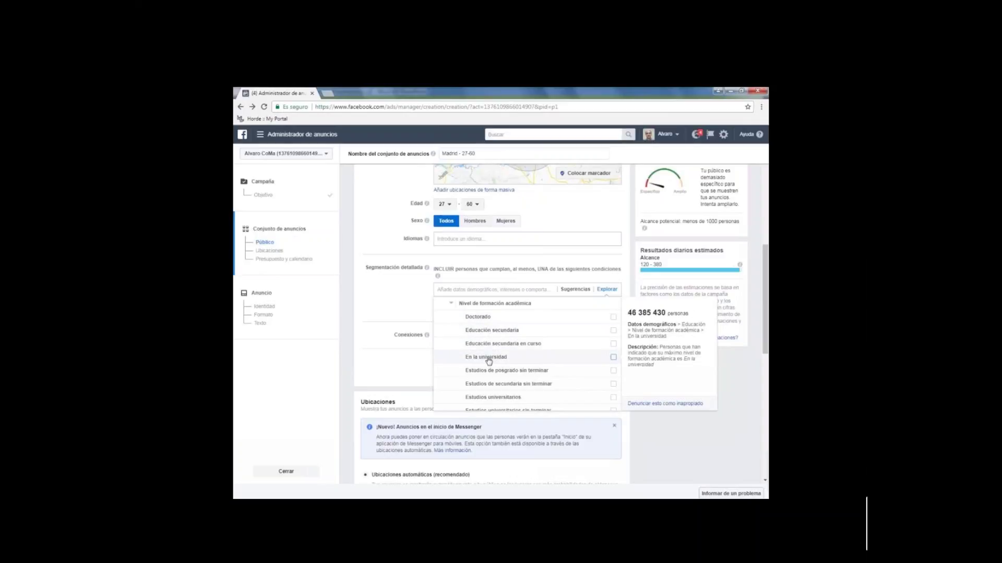
scroll(489, 362, "down", 1)
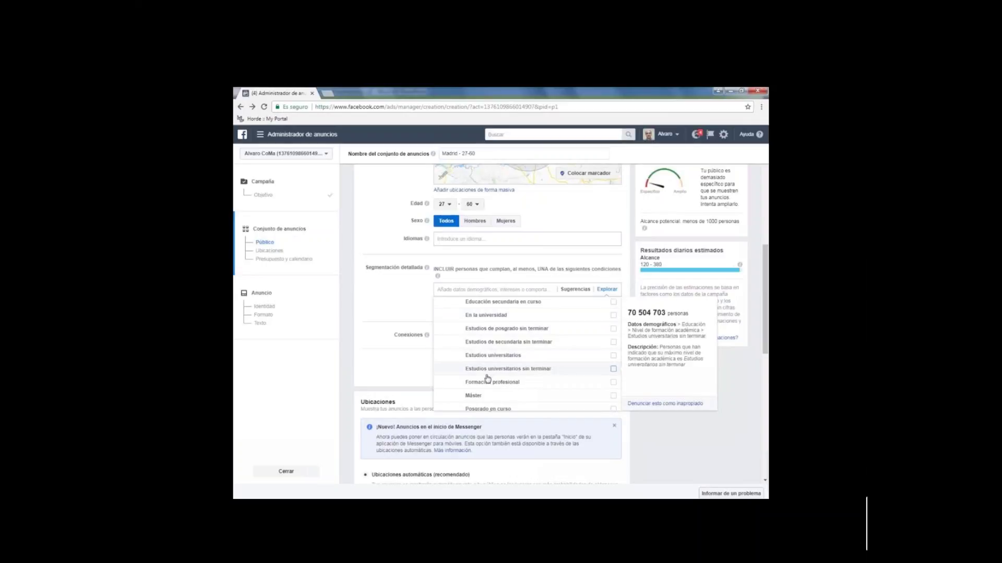
scroll(489, 369, "down", 1)
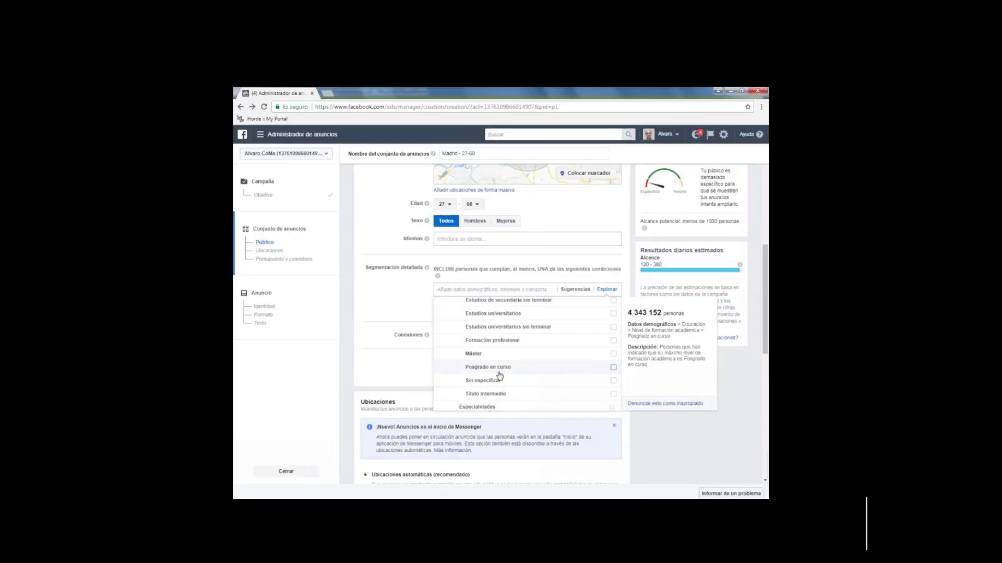
left_click(422, 306)
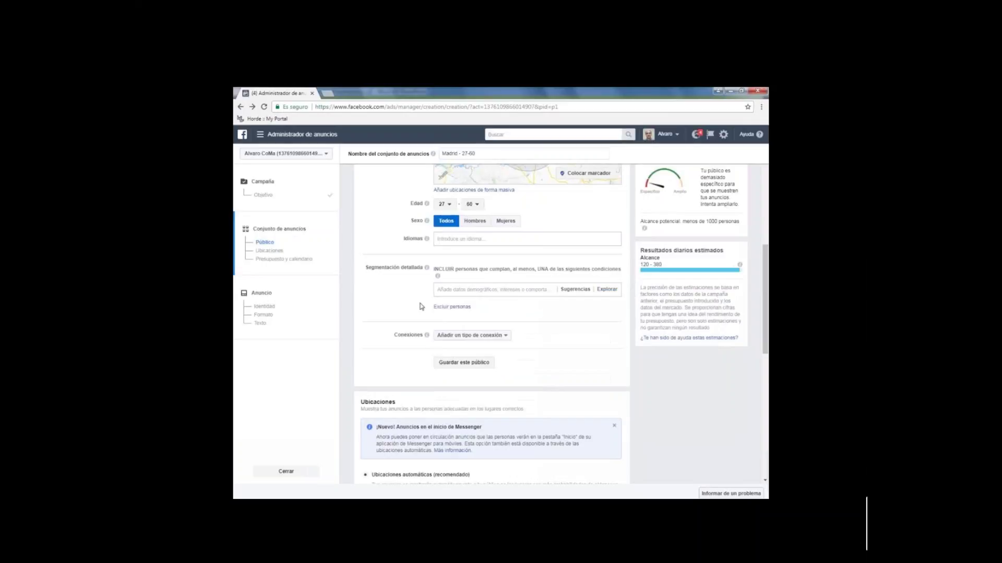
Add the education level Estudios universitarios from the demographic data to the detailed targeting.
left_click(608, 291)
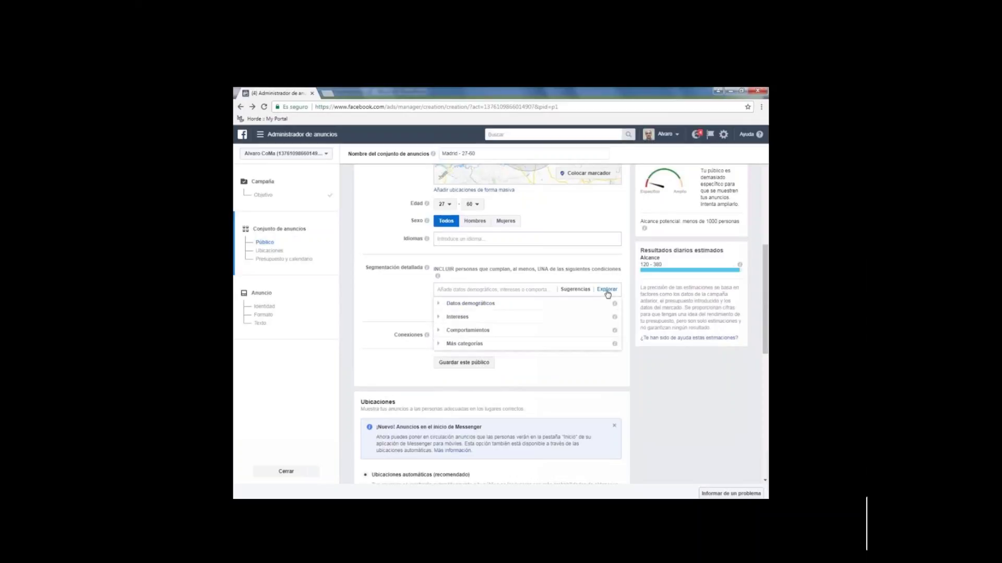
left_click(447, 307)
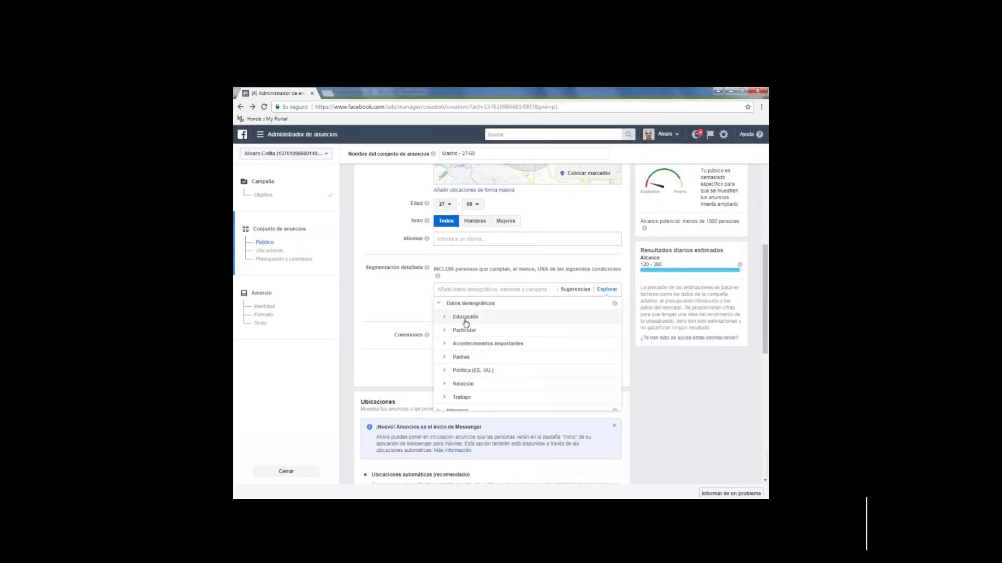
left_click(447, 319)
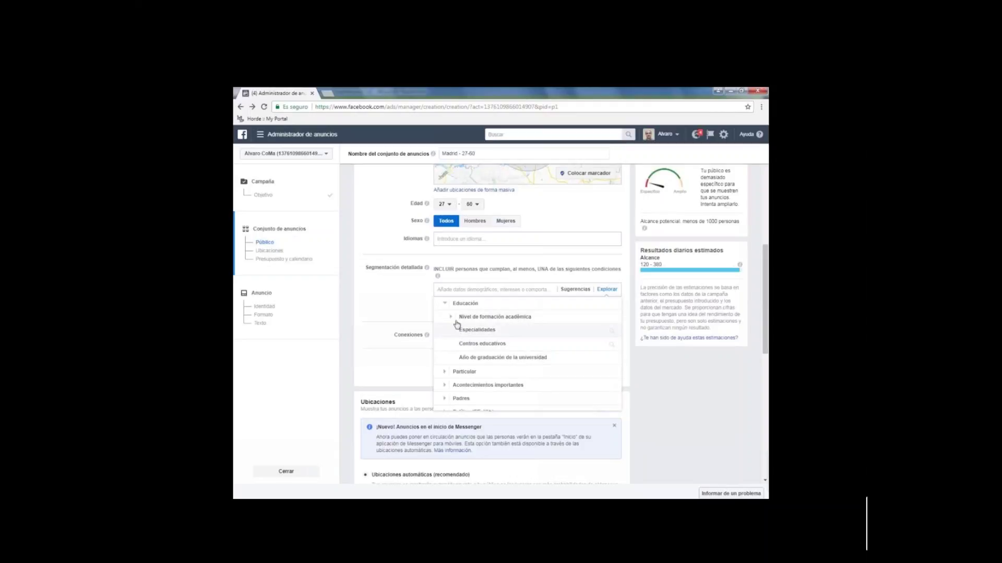
left_click(456, 320)
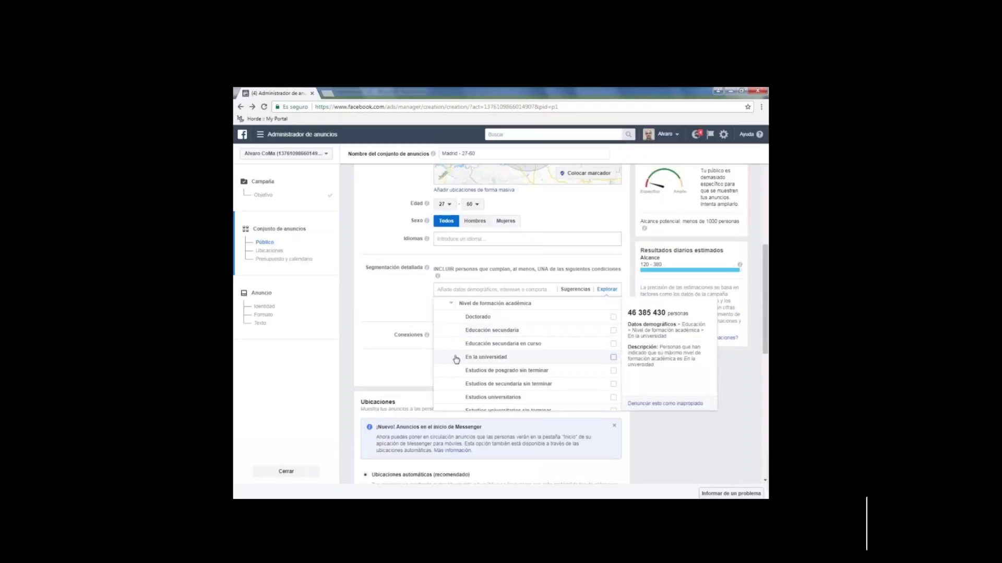
scroll(459, 360, "down", 1)
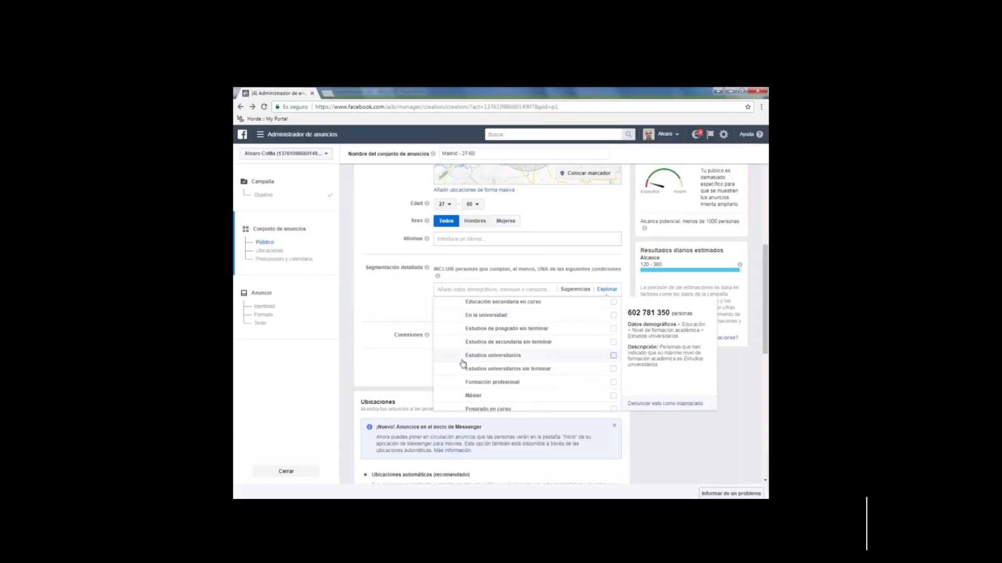
left_click(612, 358)
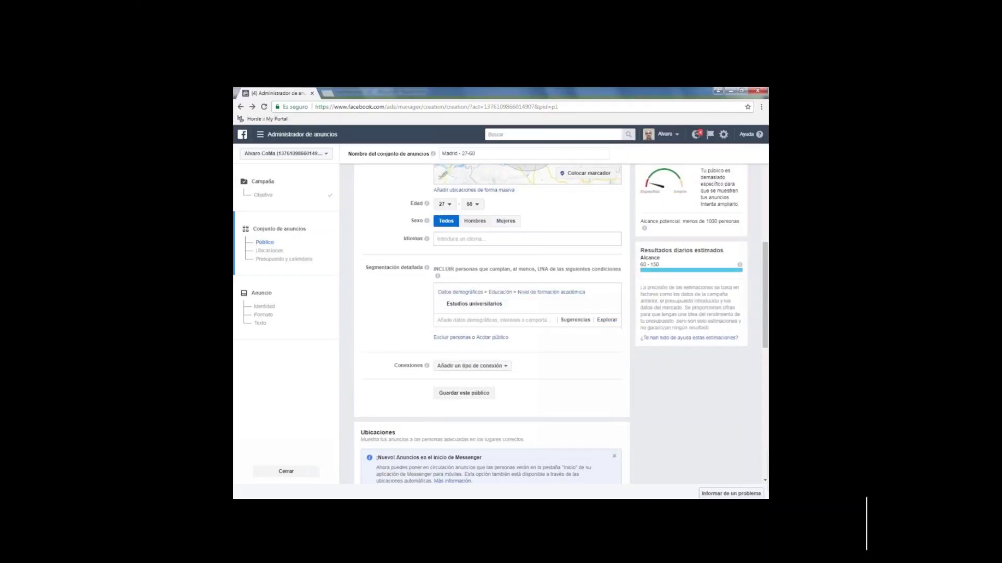
mouse_move(567, 309)
scroll(523, 230, "up", 3)
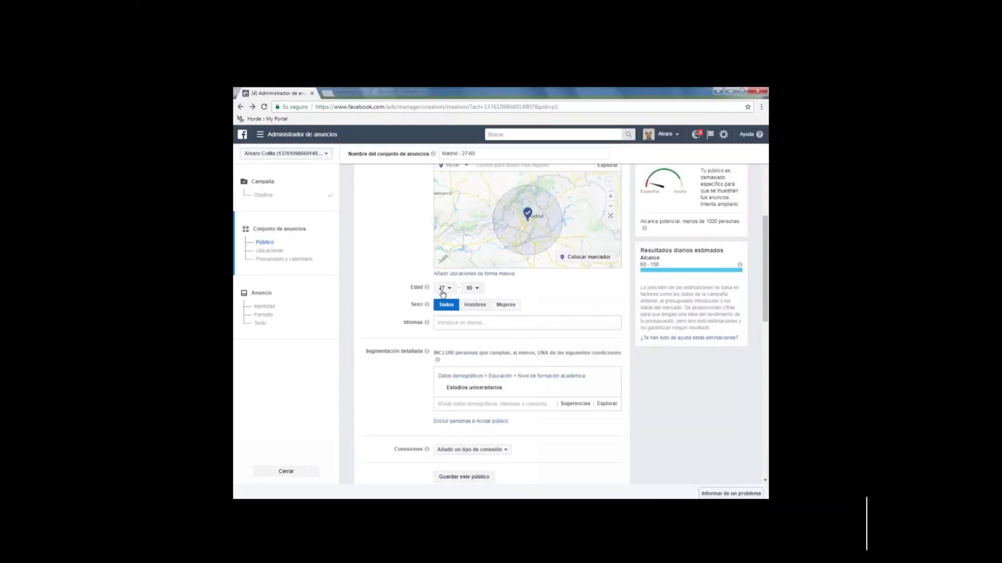
scroll(518, 219, "up", 2)
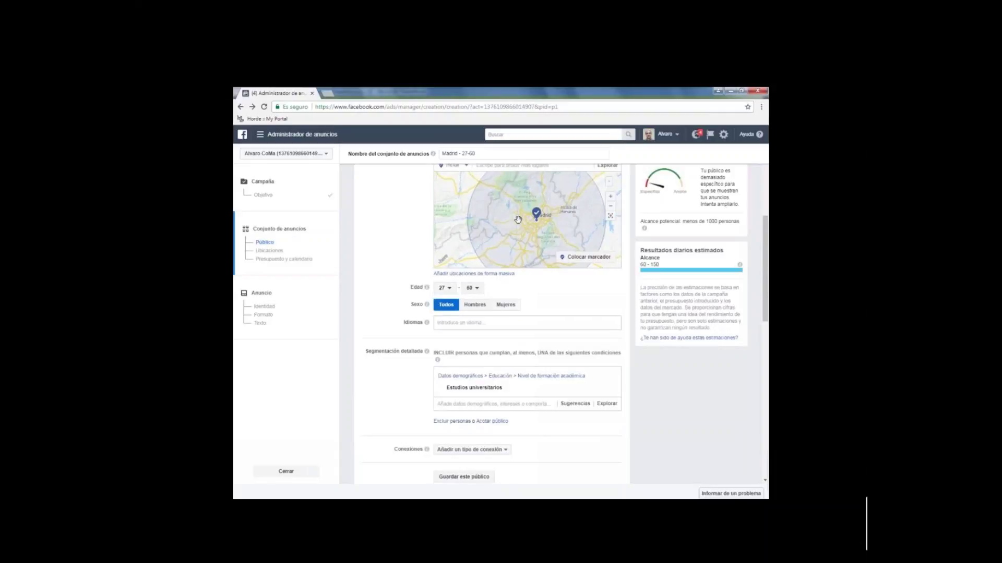
Add Hogares familiares from the household composition demographics (Particular > Composición del hogar) to the detailed targeting.
scroll(547, 227, "down", 2)
scroll(547, 229, "up", 2)
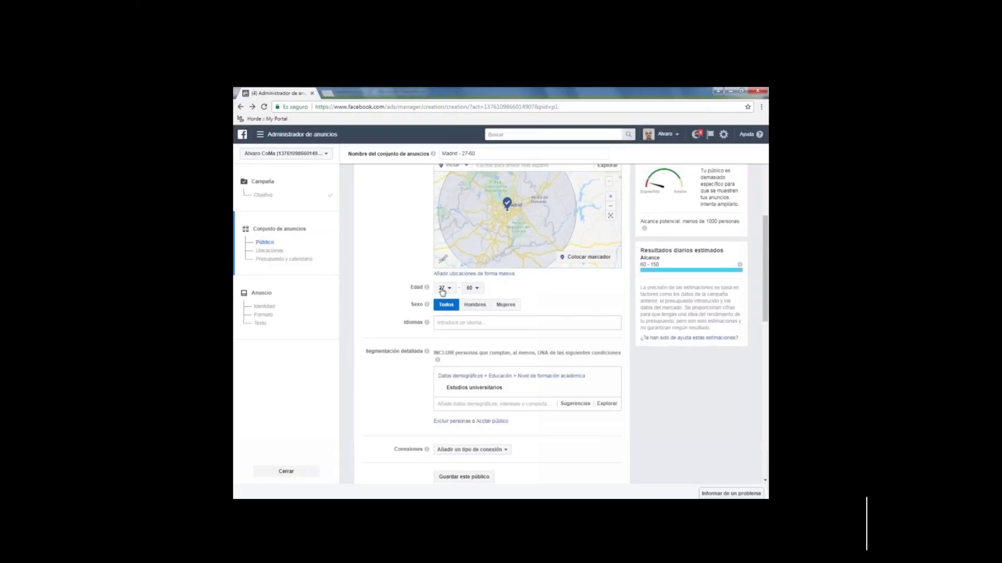
scroll(442, 293, "down", 2)
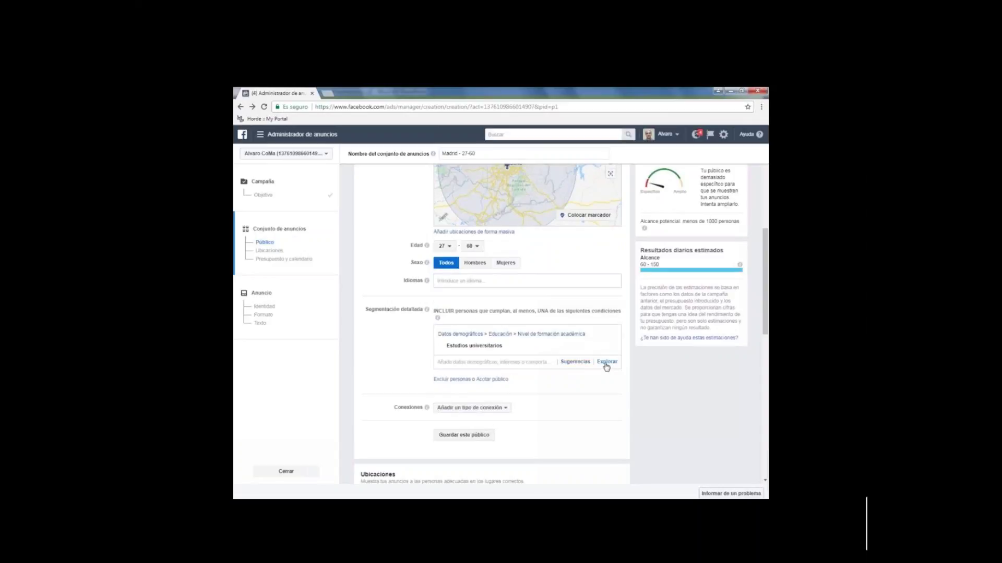
left_click(606, 363)
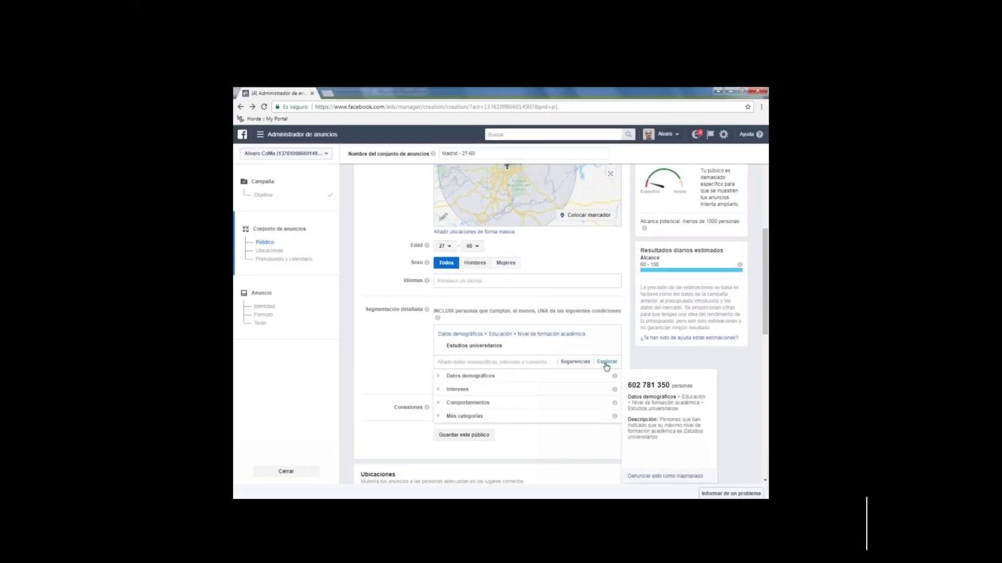
left_click(440, 377)
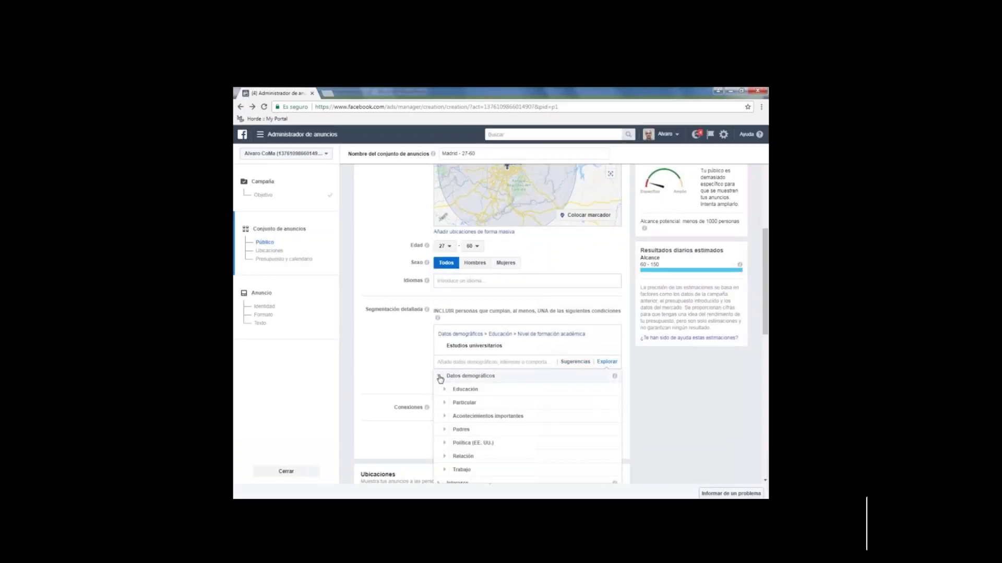
left_click(444, 403)
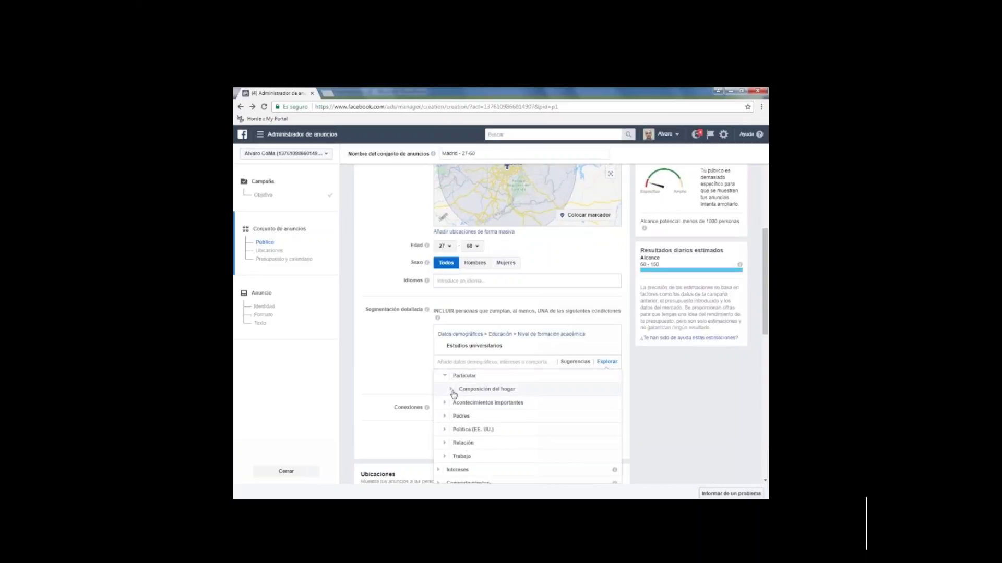
left_click(451, 391)
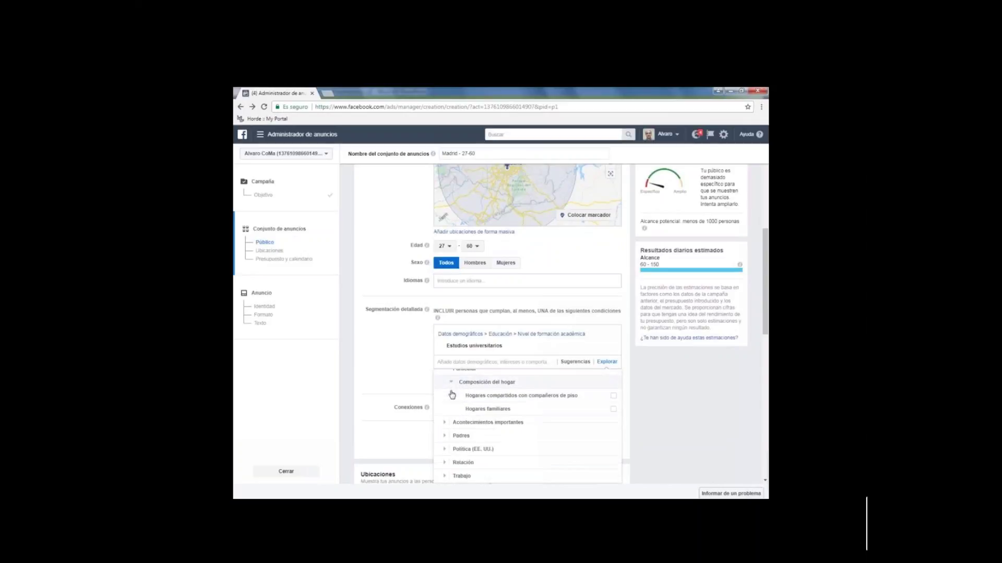
mouse_move(511, 395)
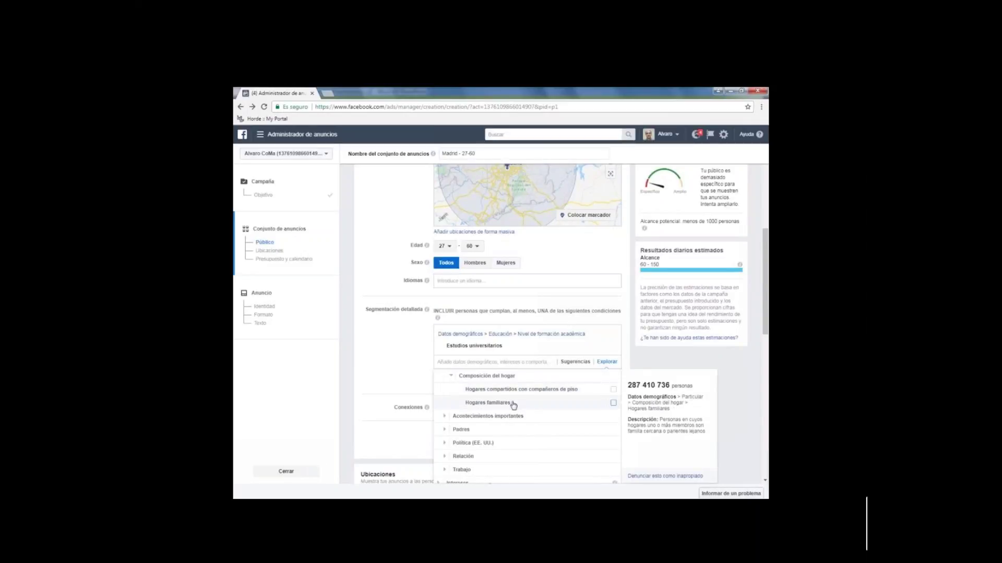
left_click(540, 404)
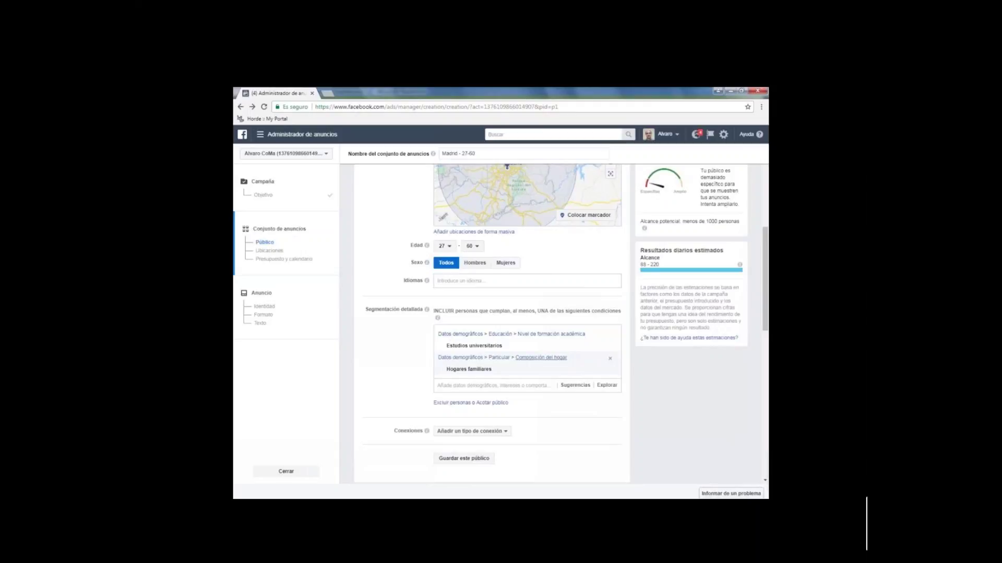
Examine the parent categories by children's age offered under Padres > Todos los padres in the demographic data.
left_click(605, 385)
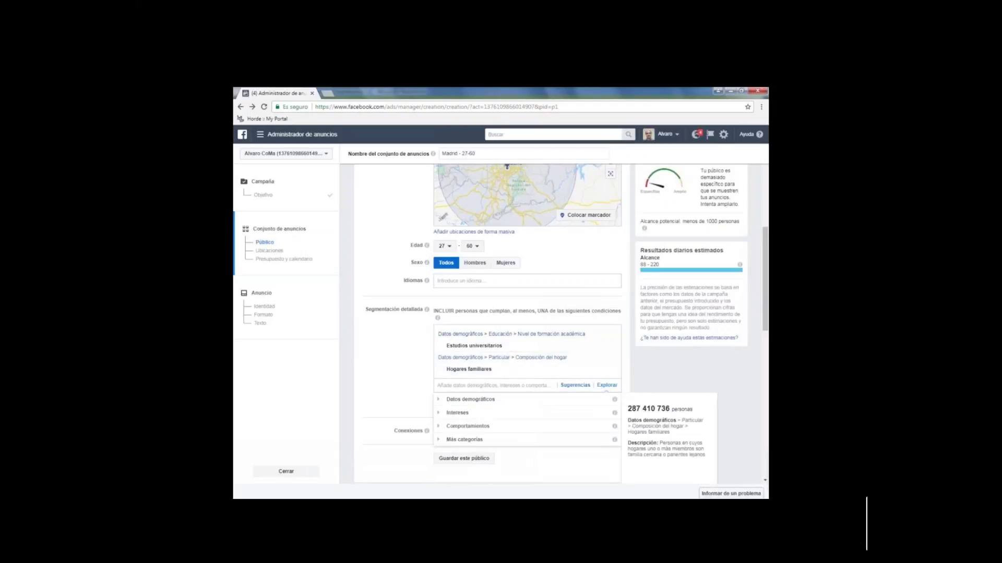
left_click(439, 401)
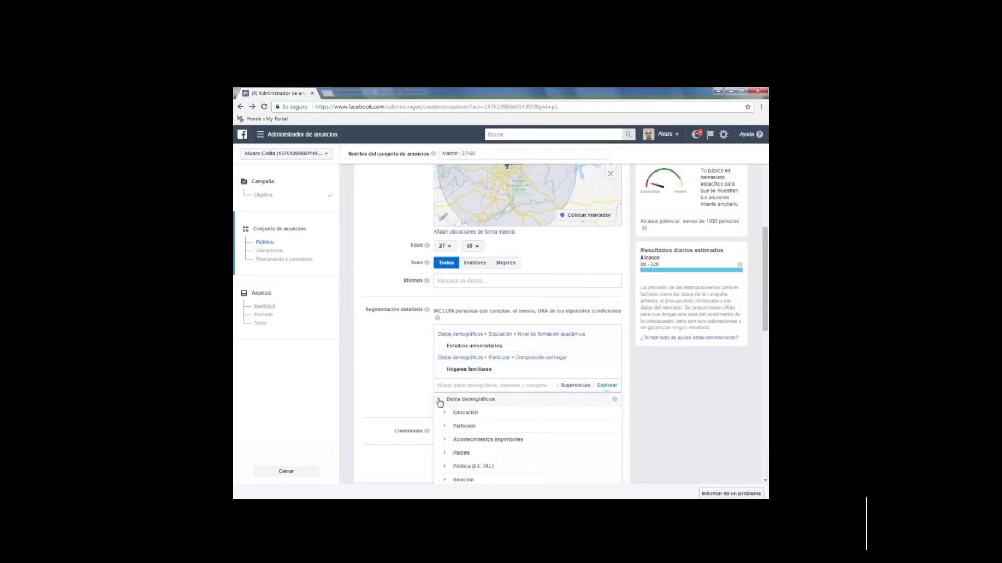
left_click(476, 427)
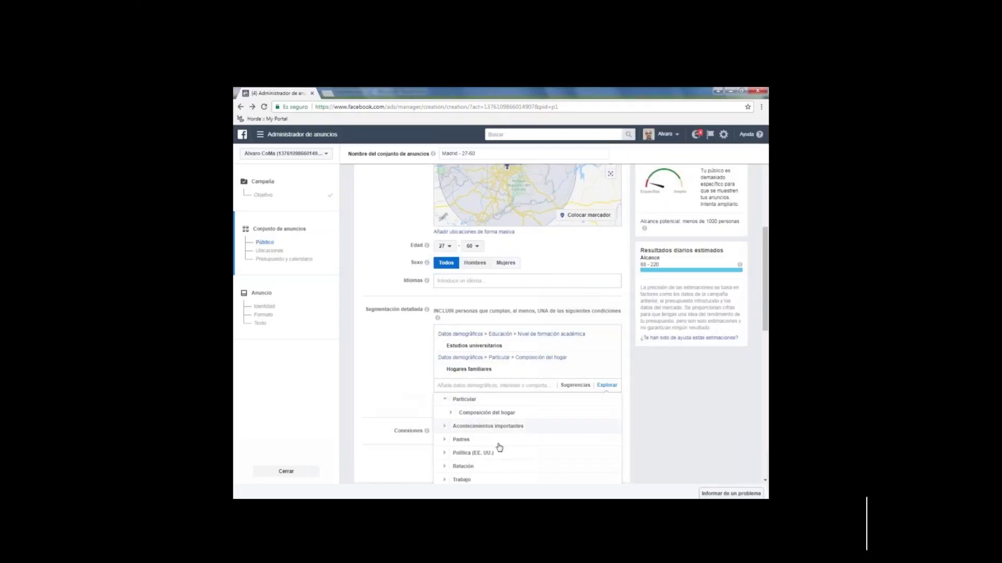
left_click(458, 440)
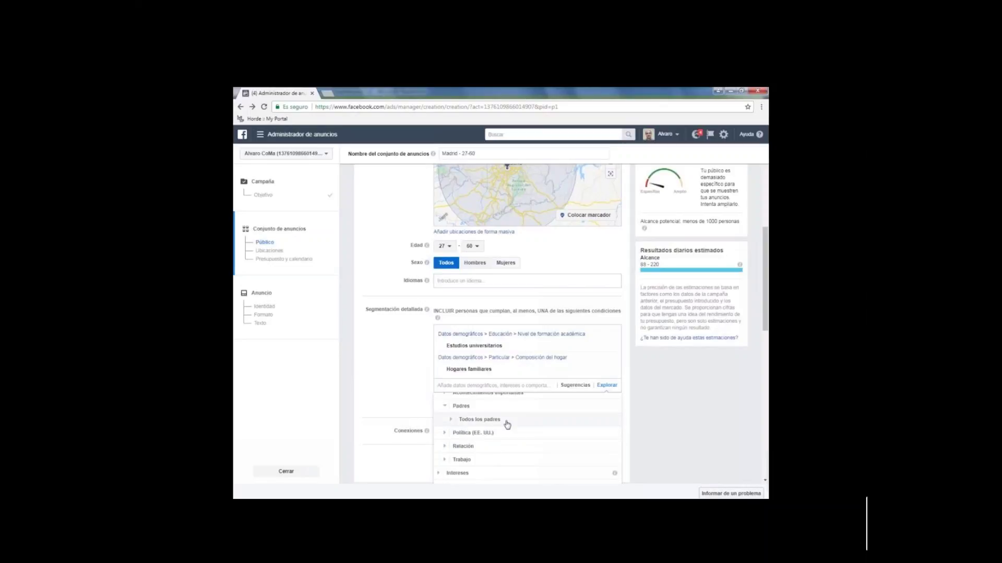
left_click(451, 420)
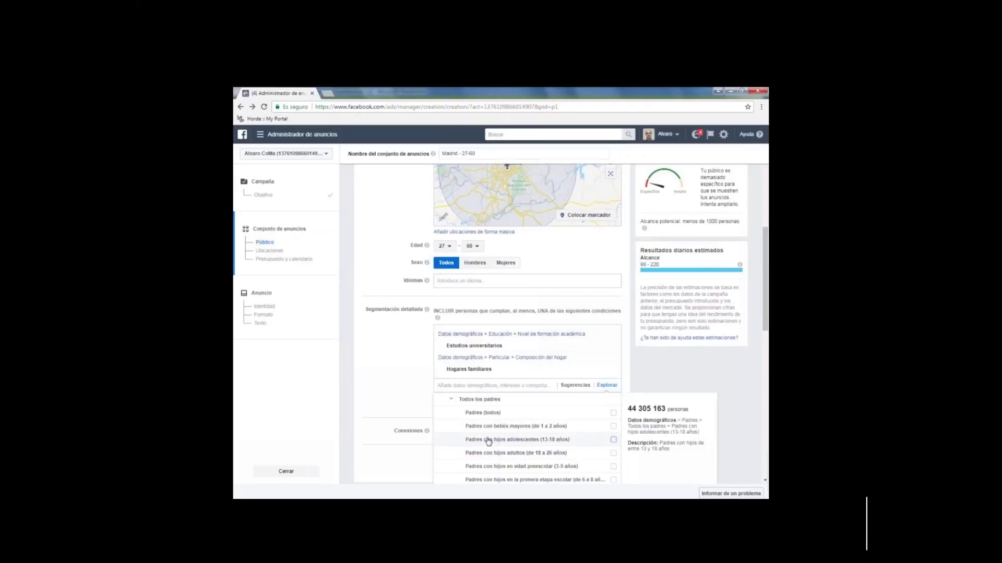
scroll(489, 438, "down", 2)
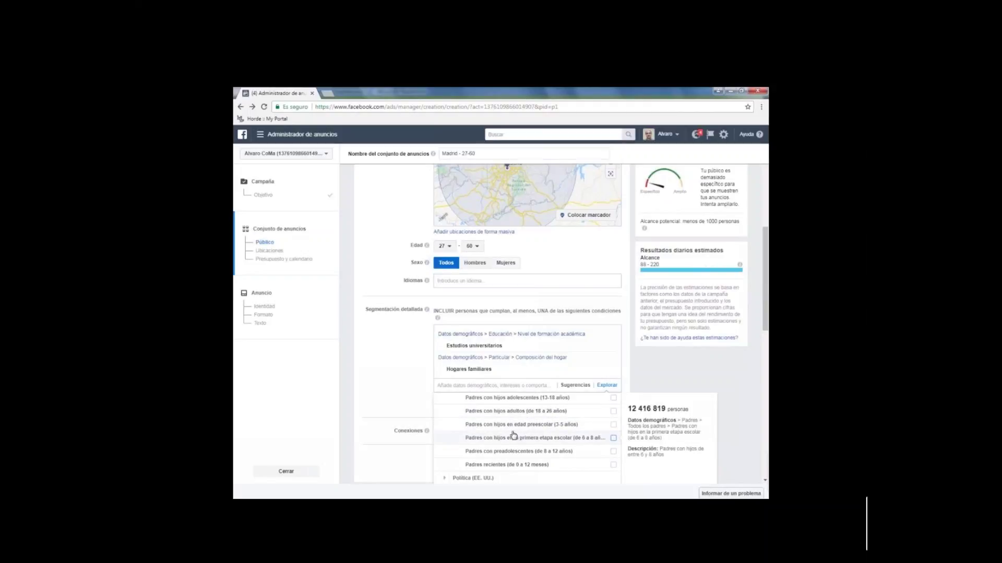
left_click(609, 387)
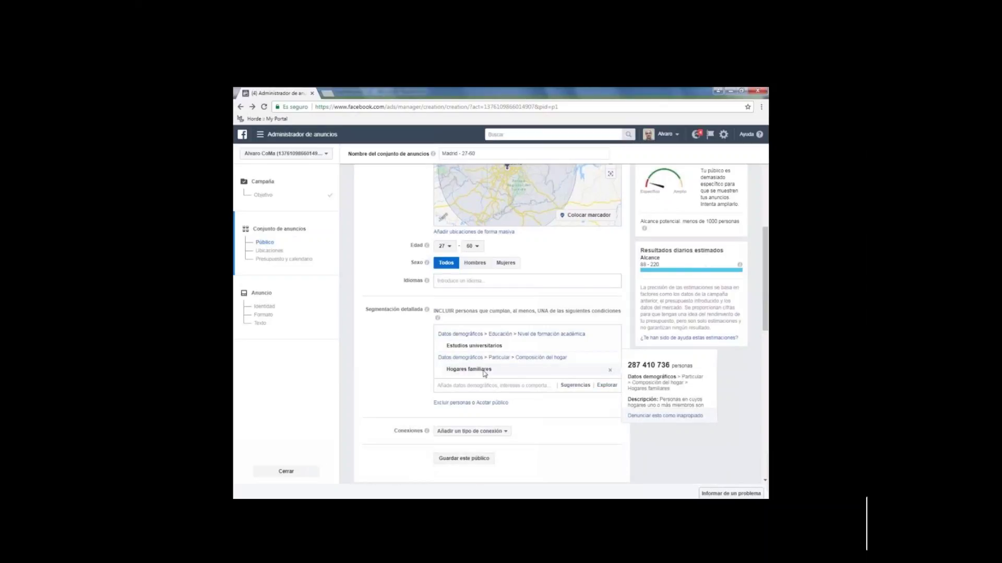
Examine the Acontecimientos importantes demographics, including the audience options grouped under Amigos de.
left_click(605, 385)
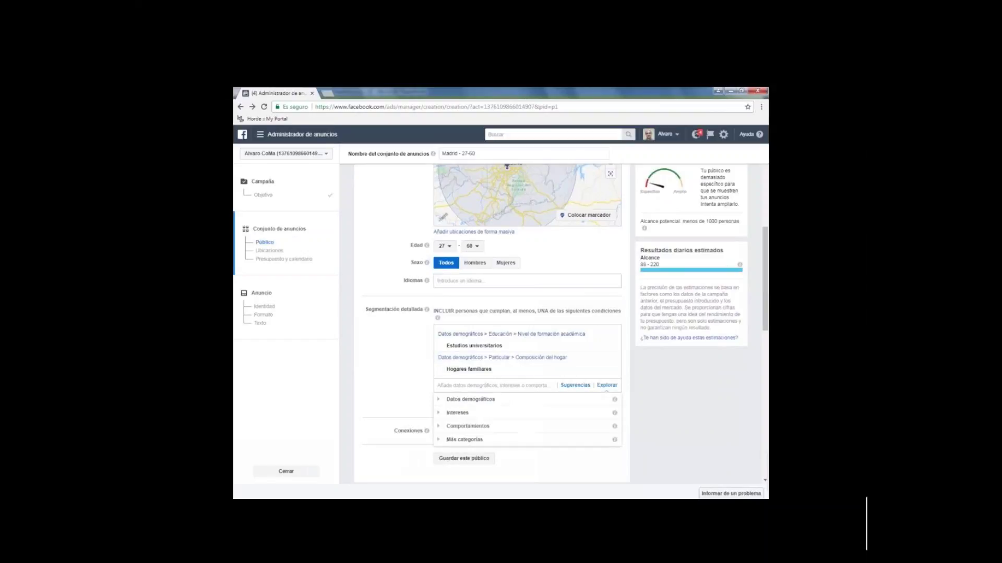
left_click(439, 400)
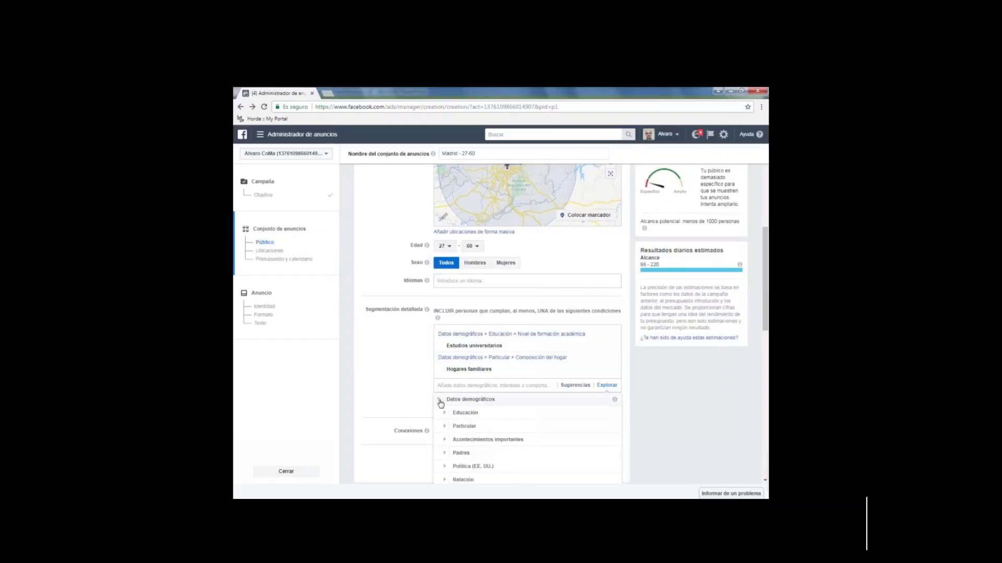
left_click(445, 441)
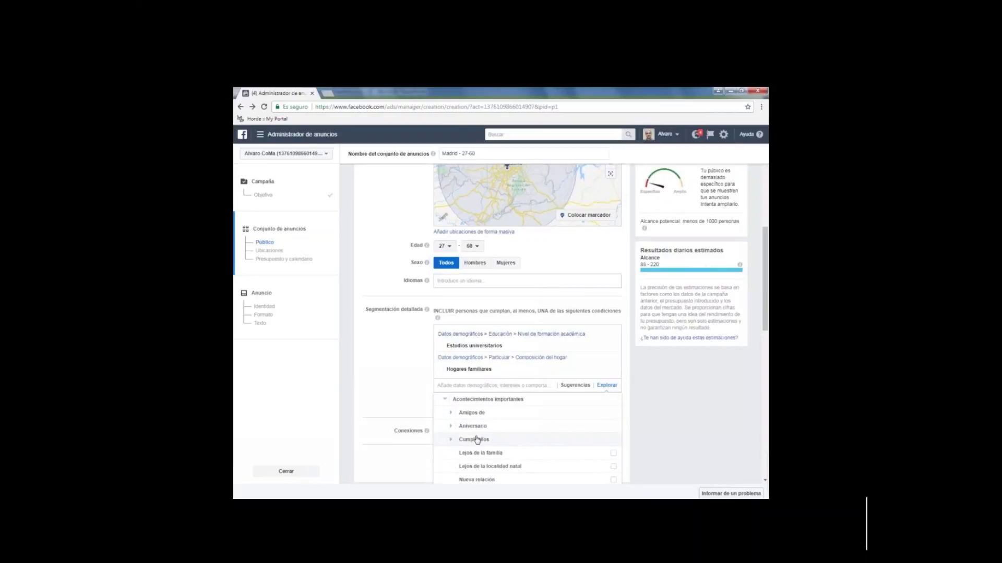
left_click(447, 414)
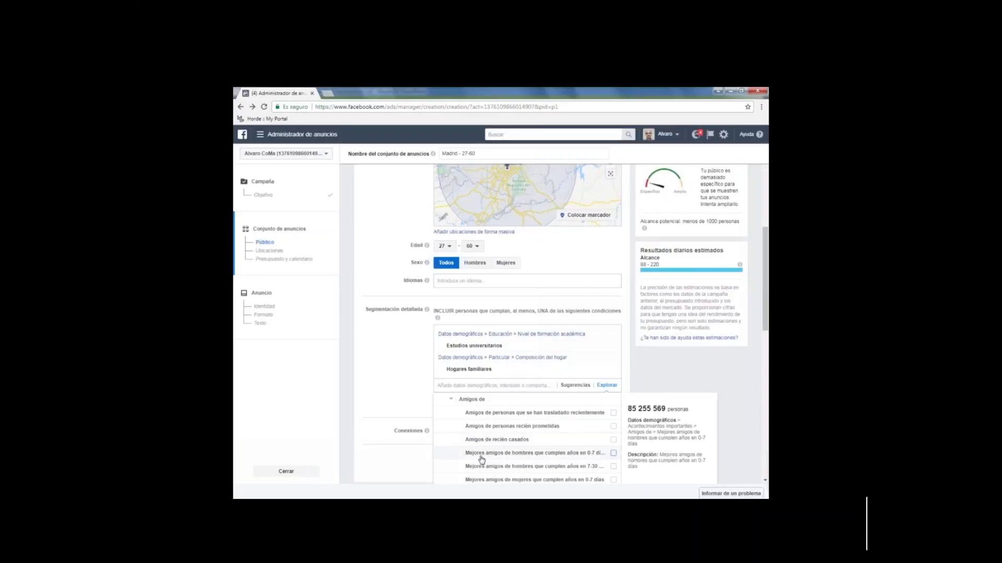
scroll(481, 459, "down", 1)
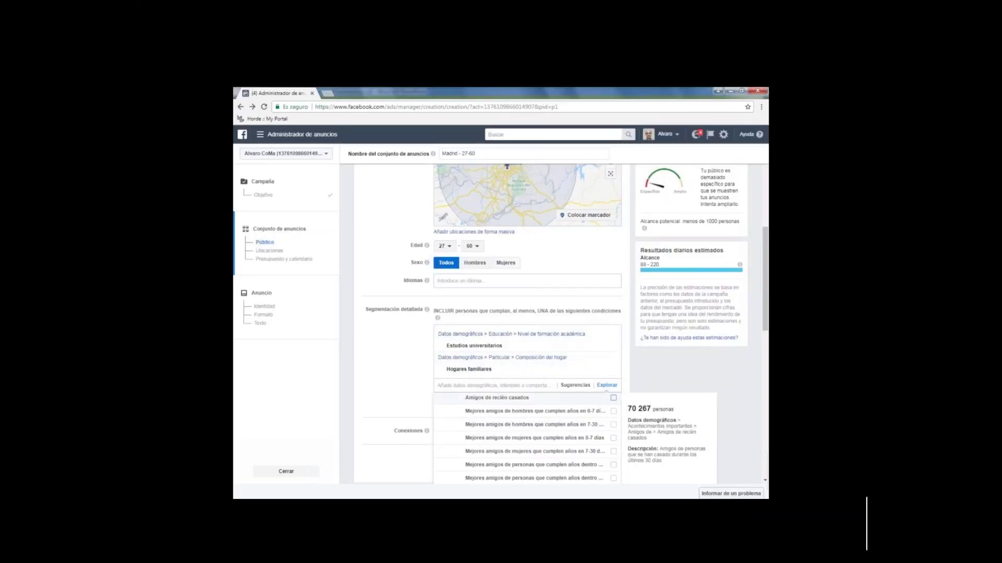
left_click(611, 387)
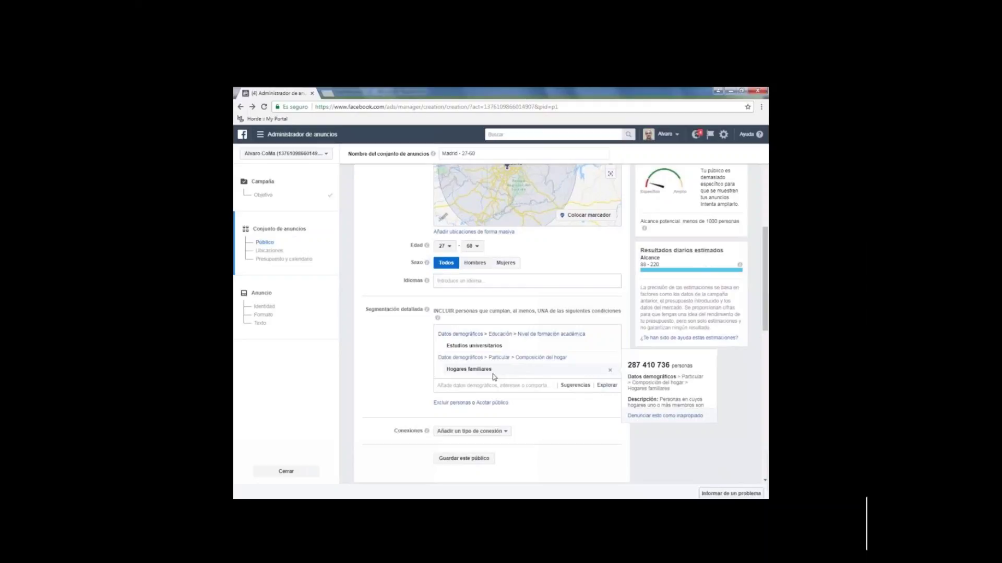
Examine the Intereses categories and the Casa y jardín options within Aficiones y actividades.
left_click(606, 386)
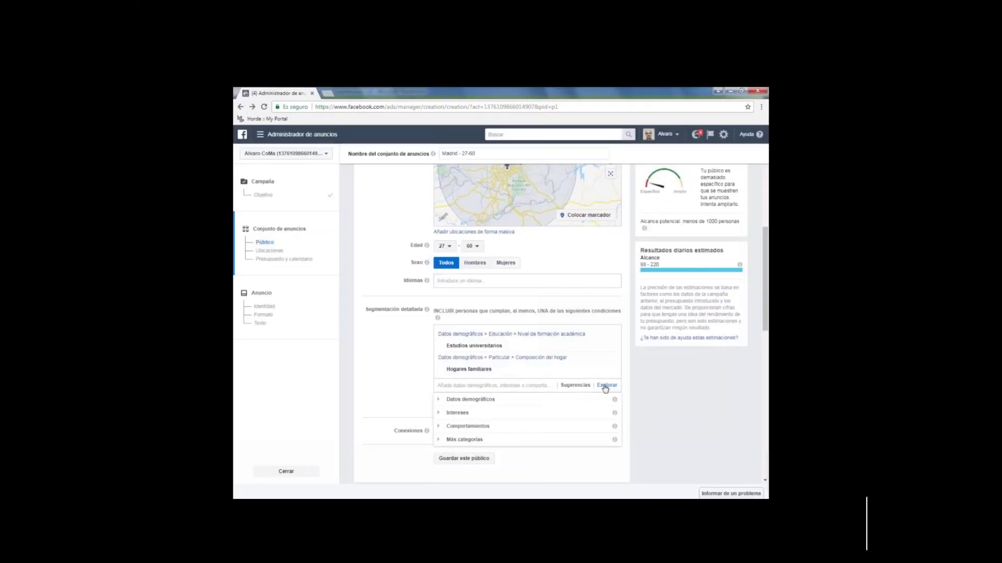
scroll(605, 388, "down", 1)
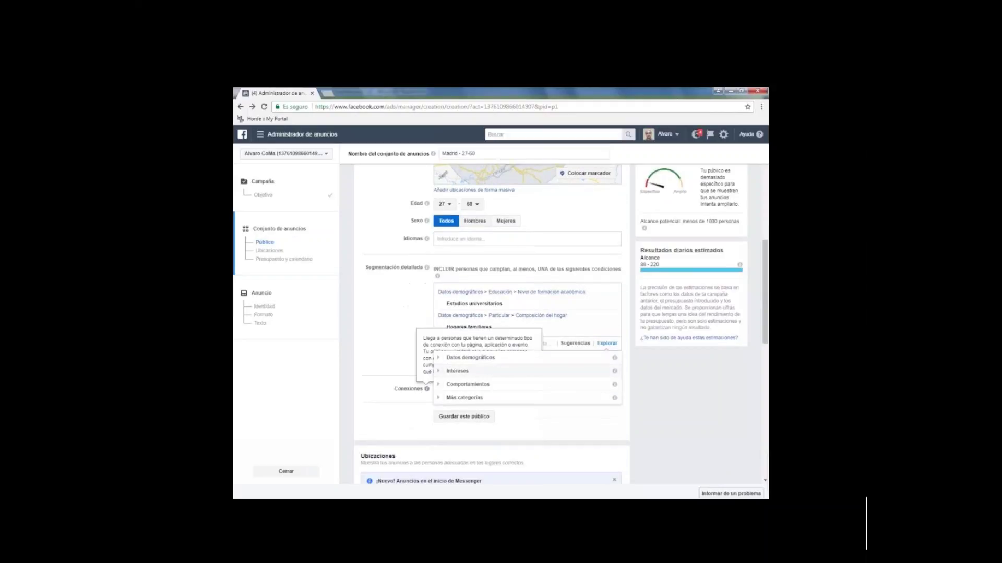
left_click(457, 371)
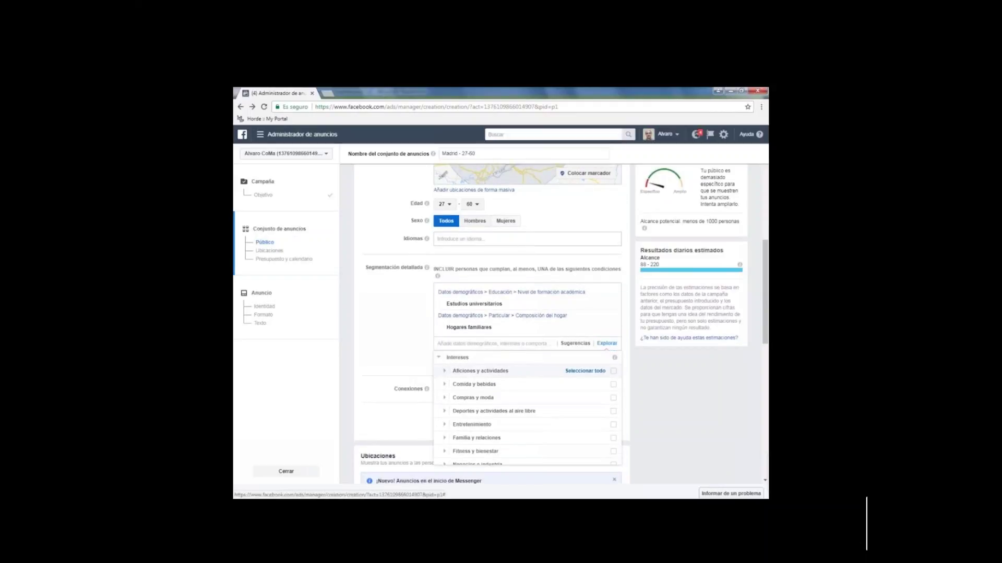
left_click(449, 375)
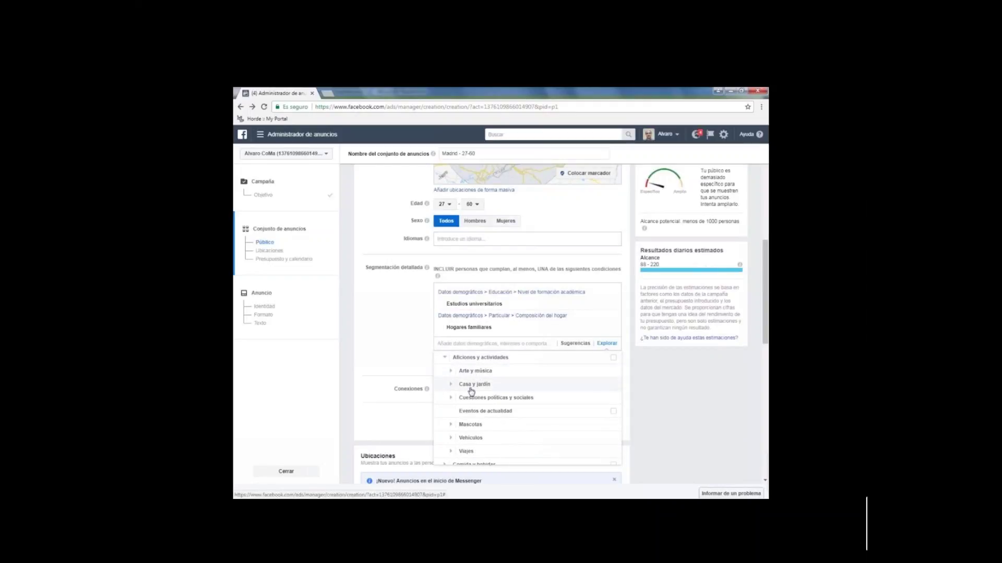
left_click(451, 386)
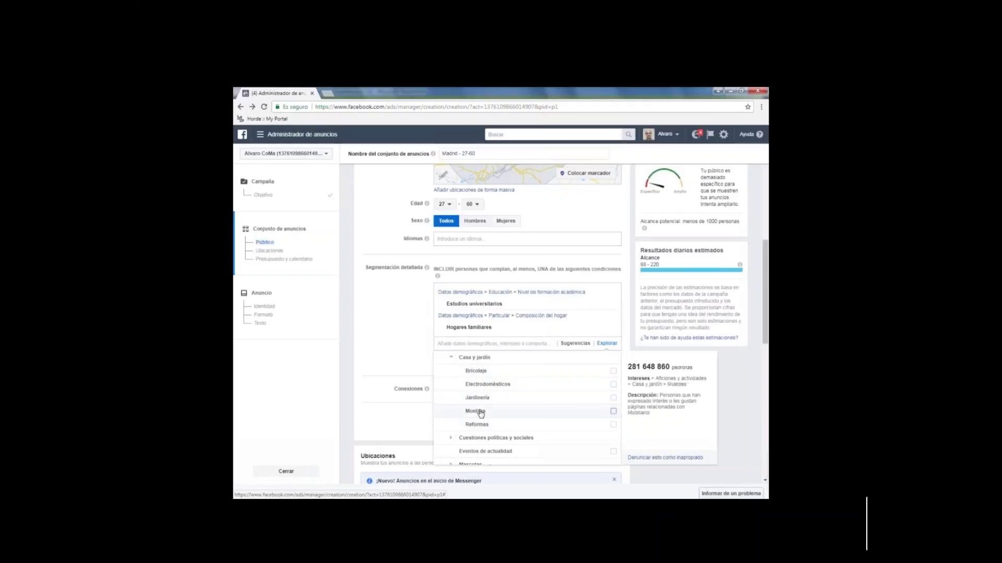
Examine the interest options under Cuestiones políticas y sociales within Aficiones y actividades.
scroll(453, 384, "down", 3)
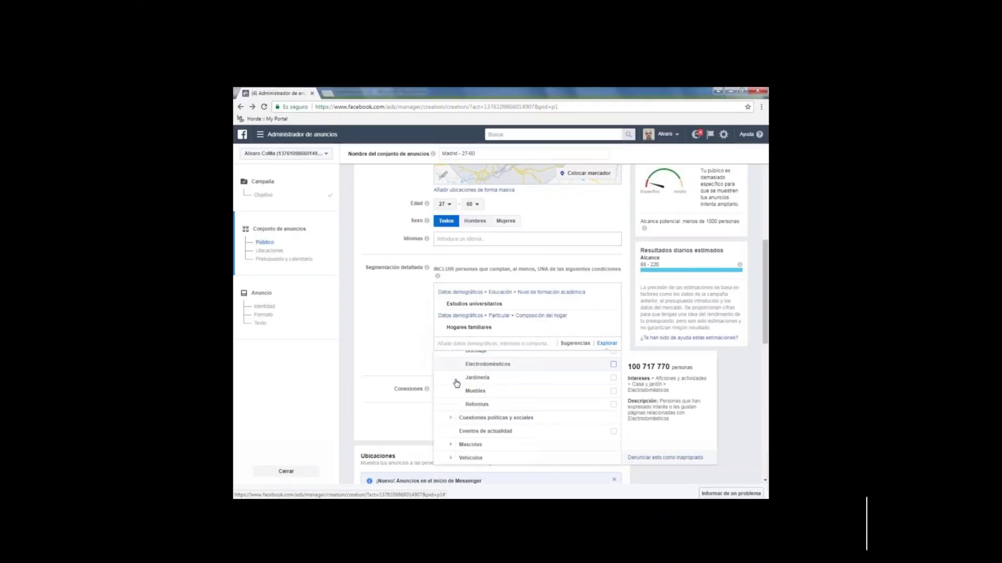
left_click(451, 355)
scroll(453, 360, "up", 1)
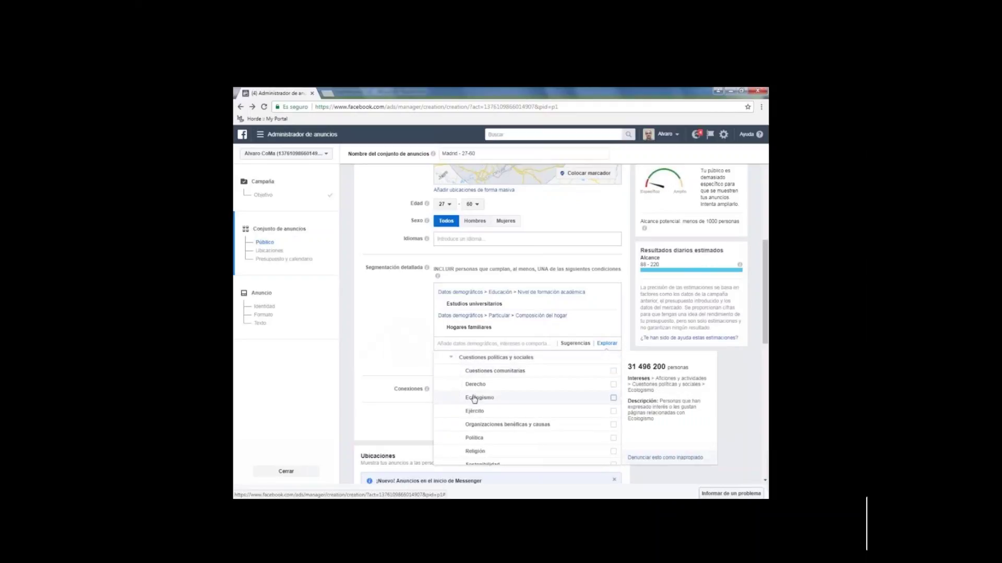
scroll(449, 399, "down", 1)
scroll(449, 399, "down", 2)
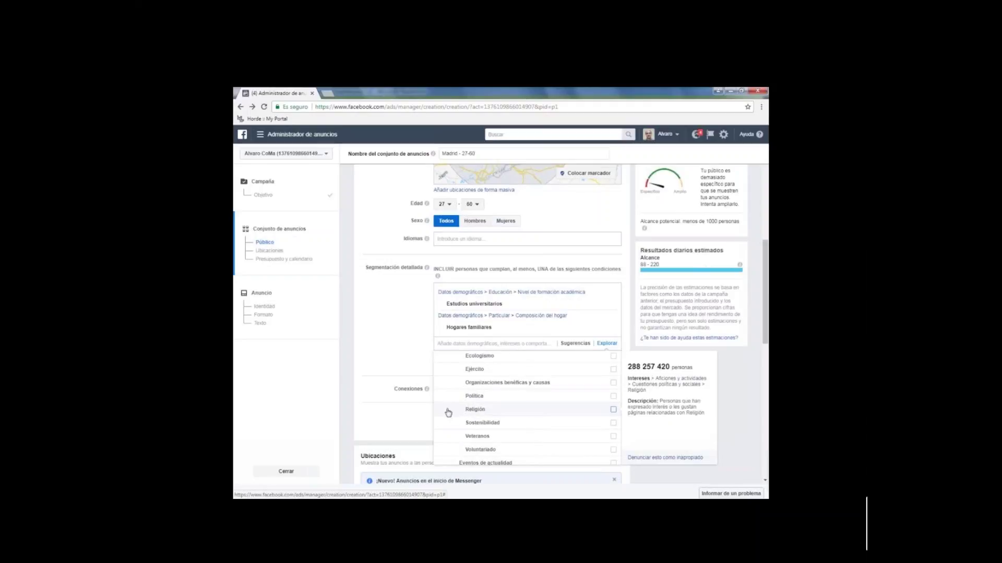
scroll(447, 412, "down", 2)
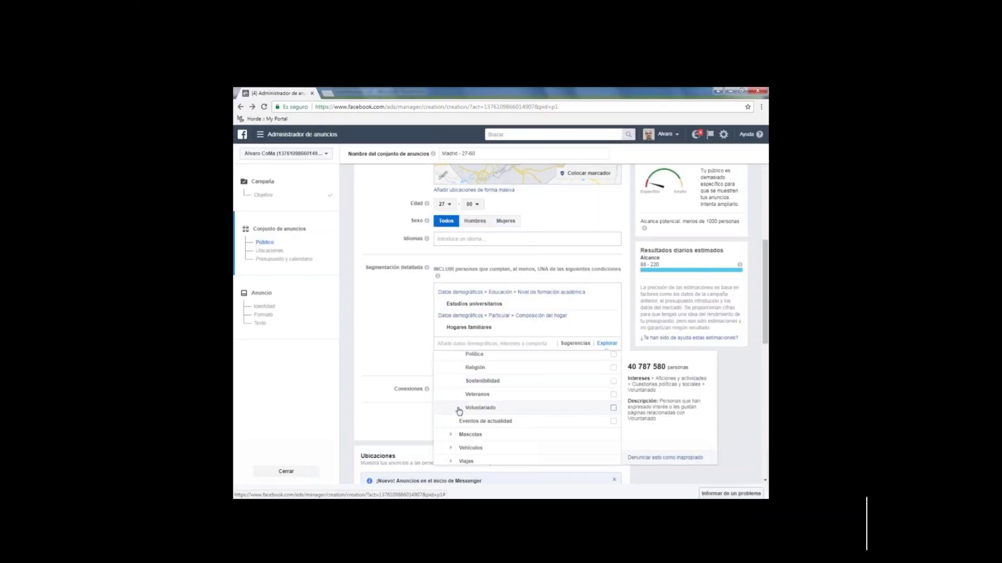
Examine the pet interests offered under Mascotas within Aficiones y actividades.
scroll(459, 411, "down", 1)
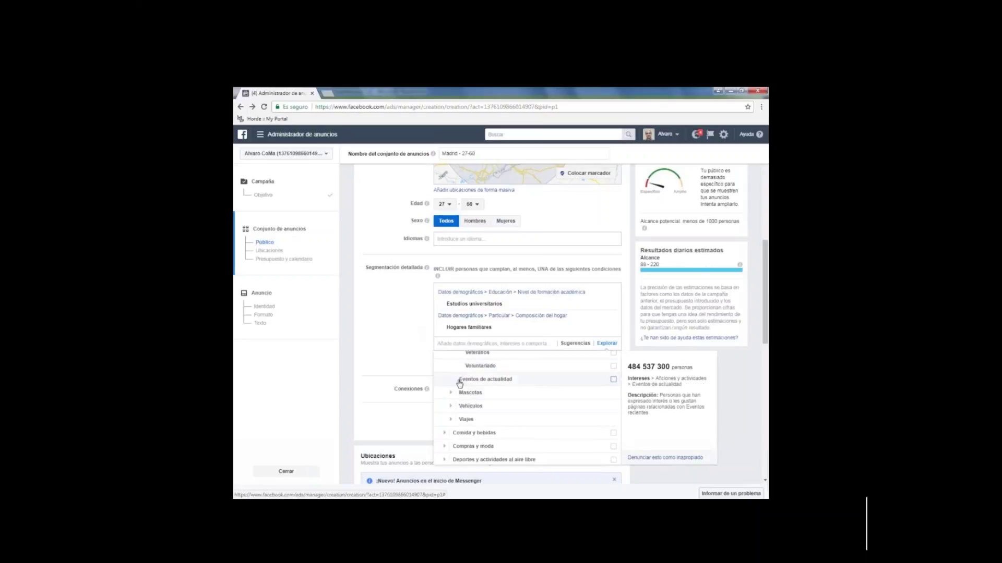
left_click(451, 395)
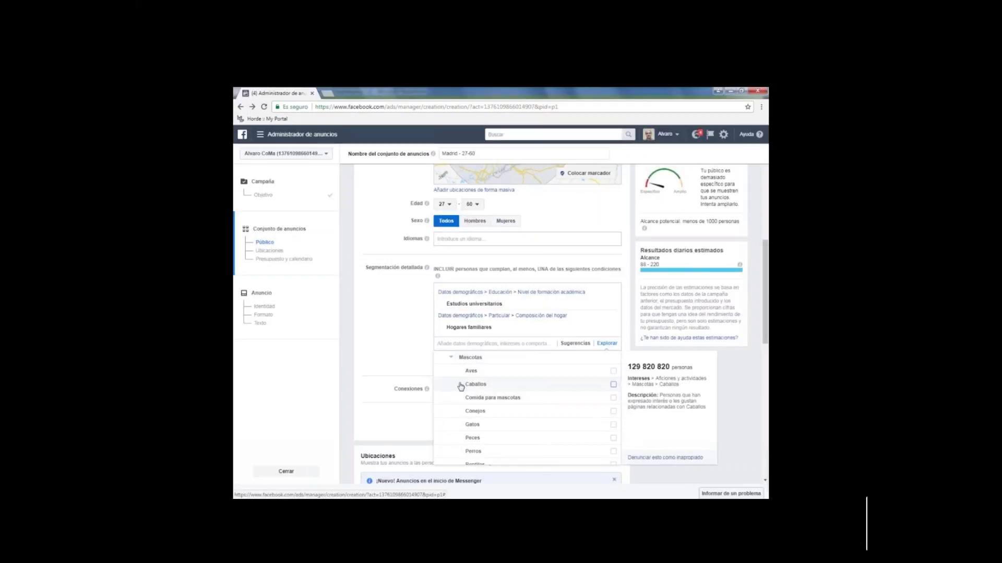
scroll(454, 399, "down", 1)
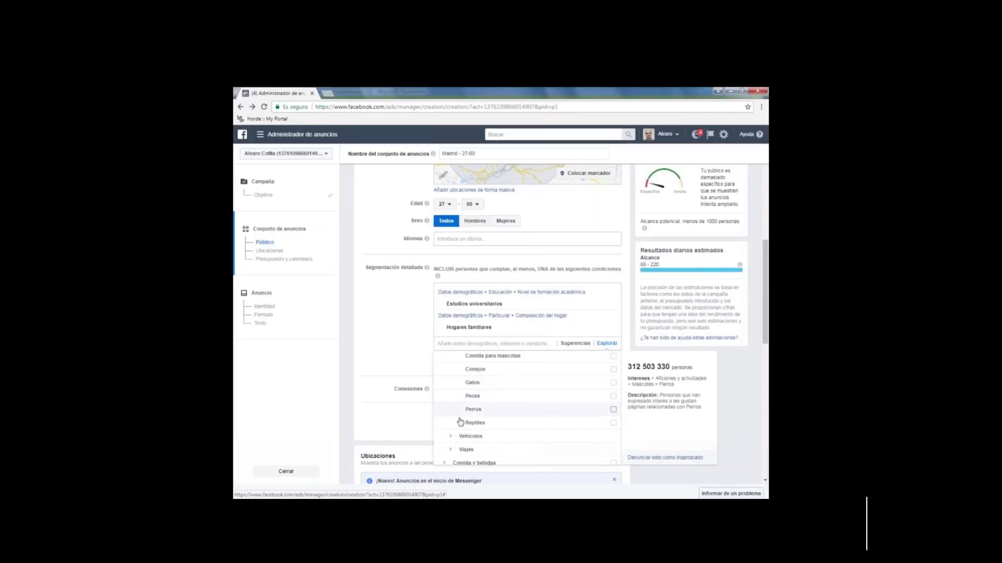
scroll(459, 415, "up", 1)
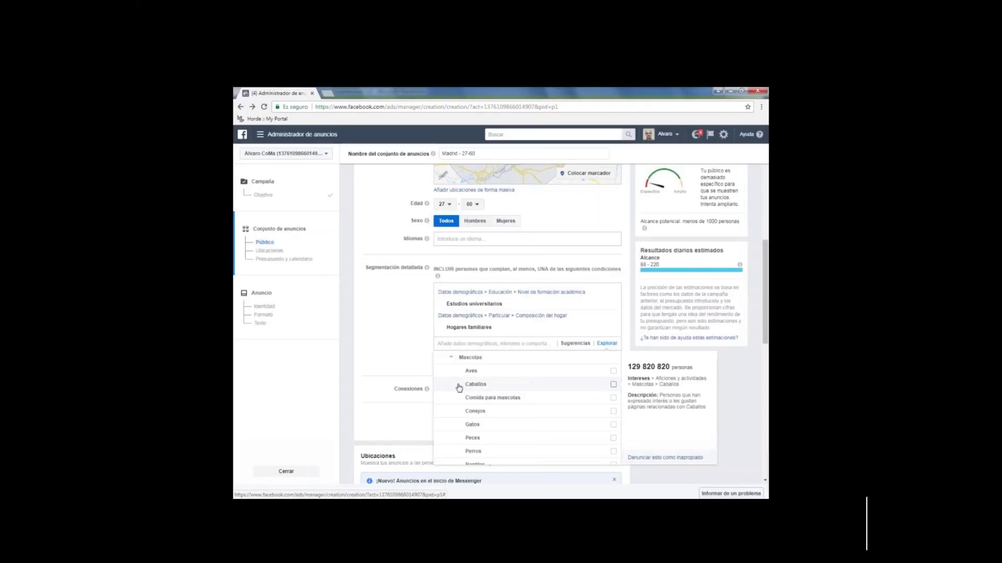
scroll(459, 387, "down", 2)
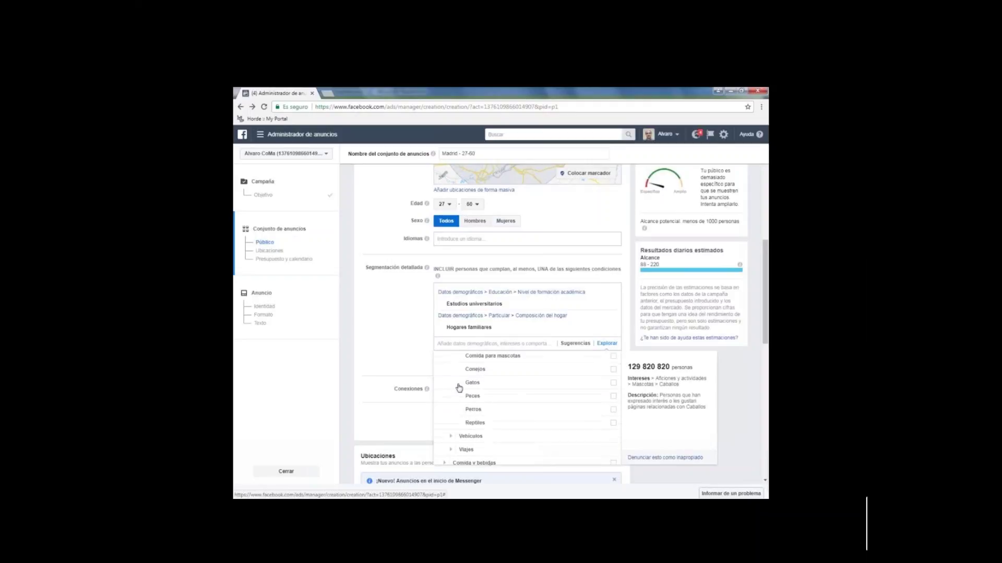
Add the Automóviles interest from Vehículos within Aficiones y actividades to the detailed targeting.
scroll(459, 387, "down", 2)
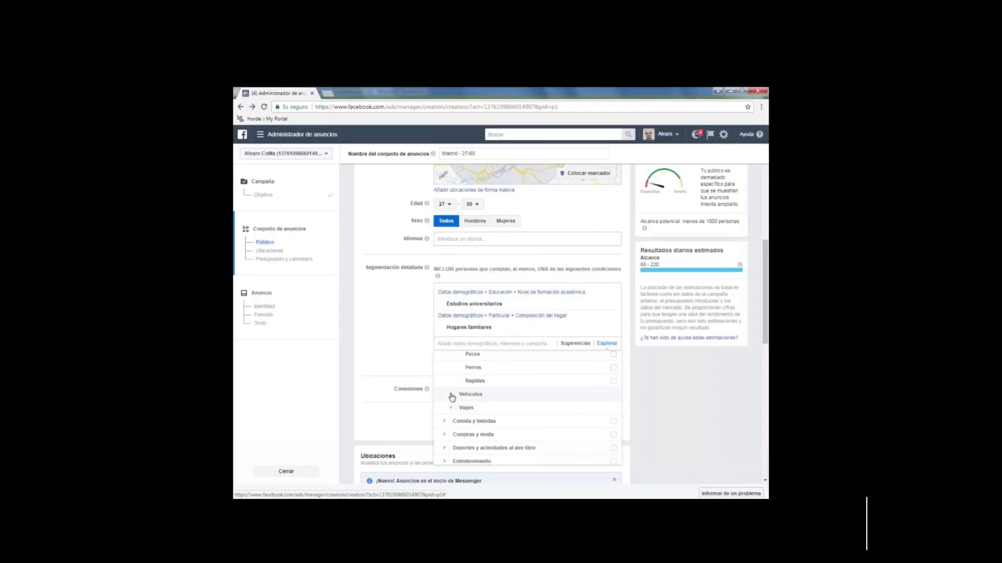
left_click(450, 400)
scroll(459, 391, "down", 1)
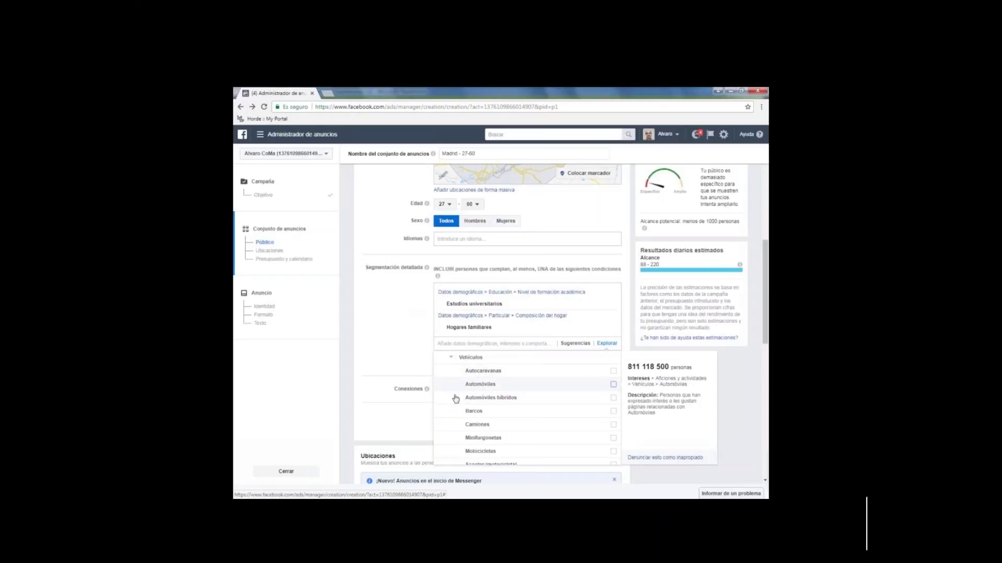
scroll(460, 397, "down", 1)
scroll(459, 397, "down", 1)
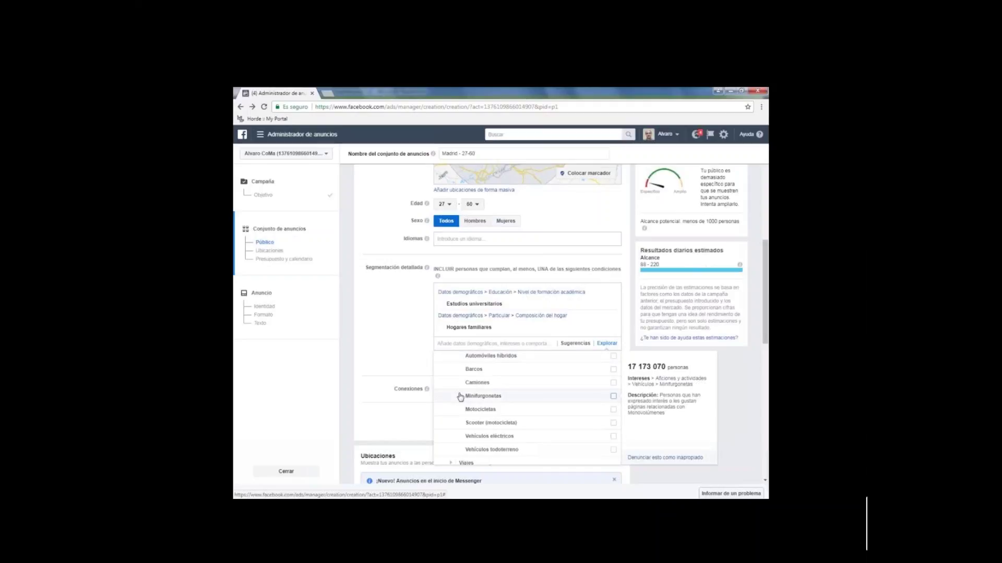
scroll(460, 396, "down", 1)
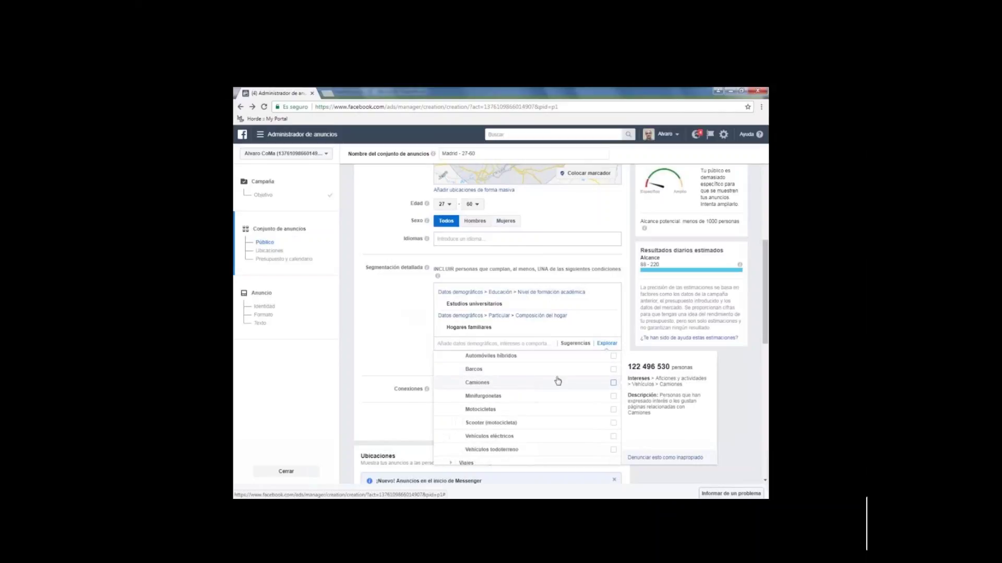
scroll(549, 389, "up", 2)
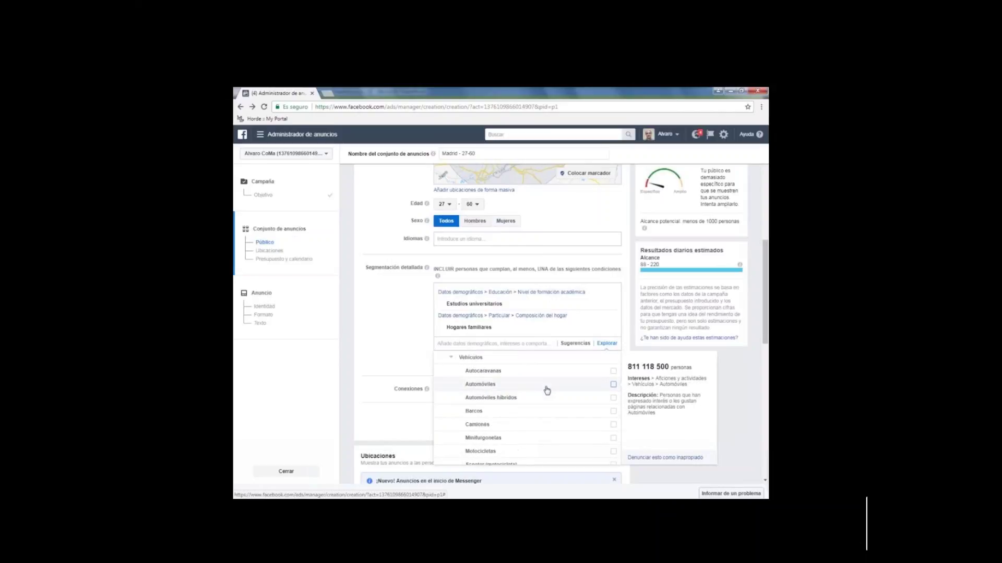
left_click(613, 385)
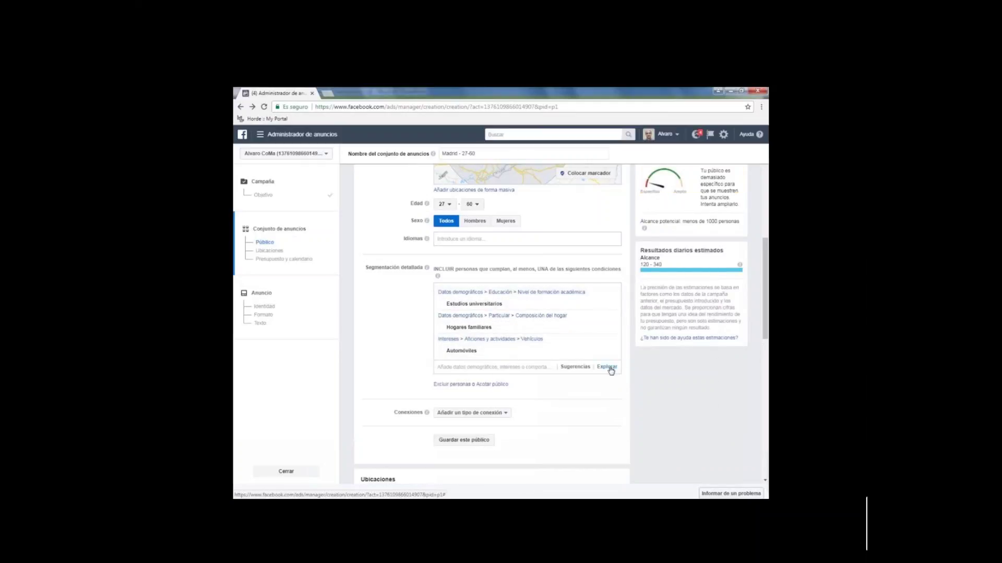
Examine the interest subcategories under Compras y moda, including Juguetes, and close the category browser.
left_click(613, 372)
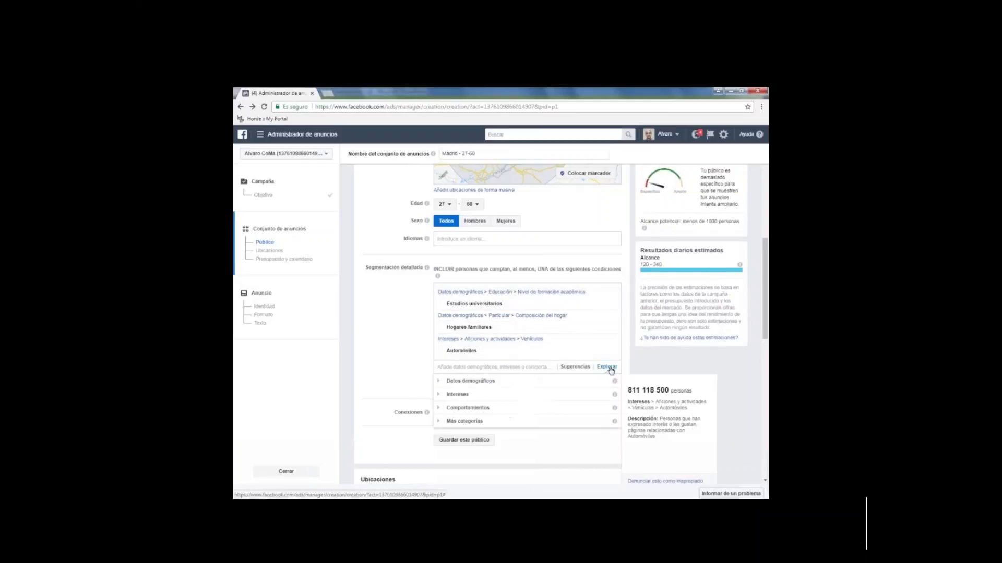
left_click(440, 398)
scroll(449, 405, "down", 2)
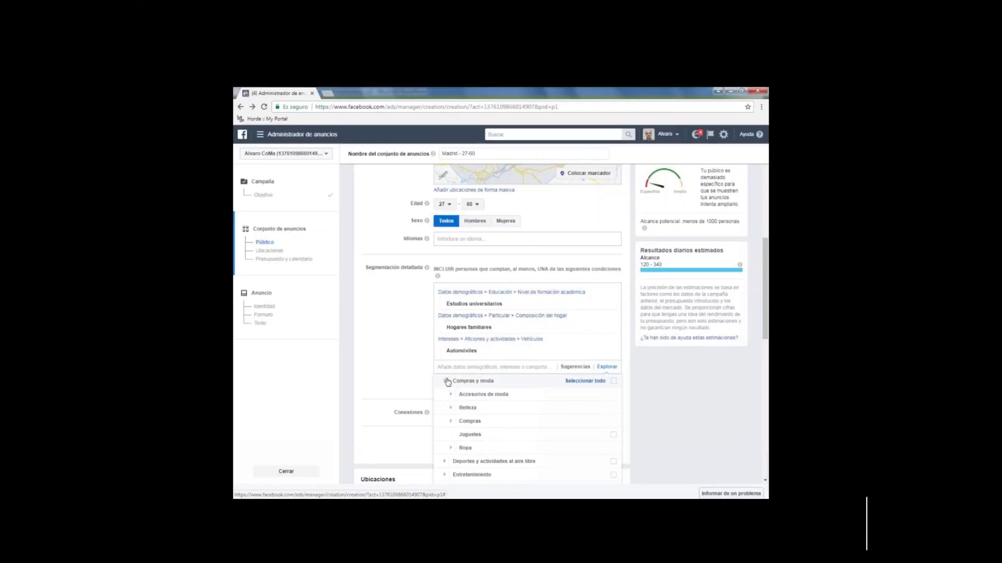
left_click(446, 381)
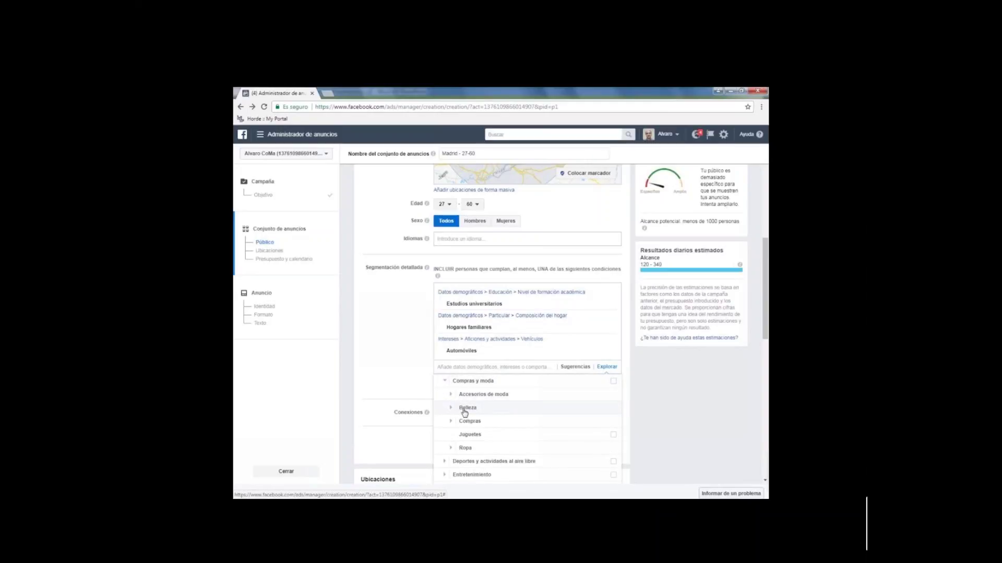
mouse_move(469, 440)
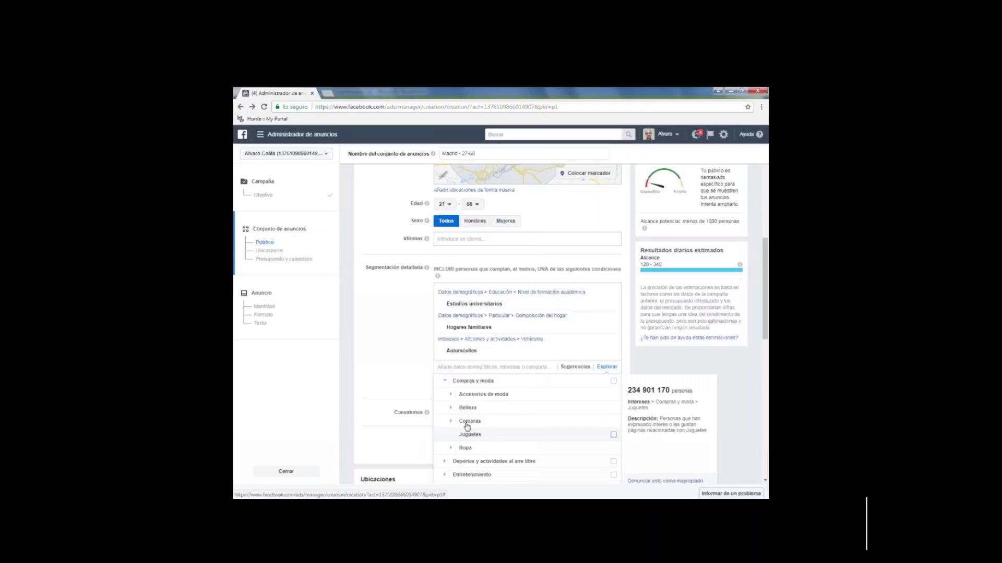
left_click(610, 369)
mouse_move(487, 352)
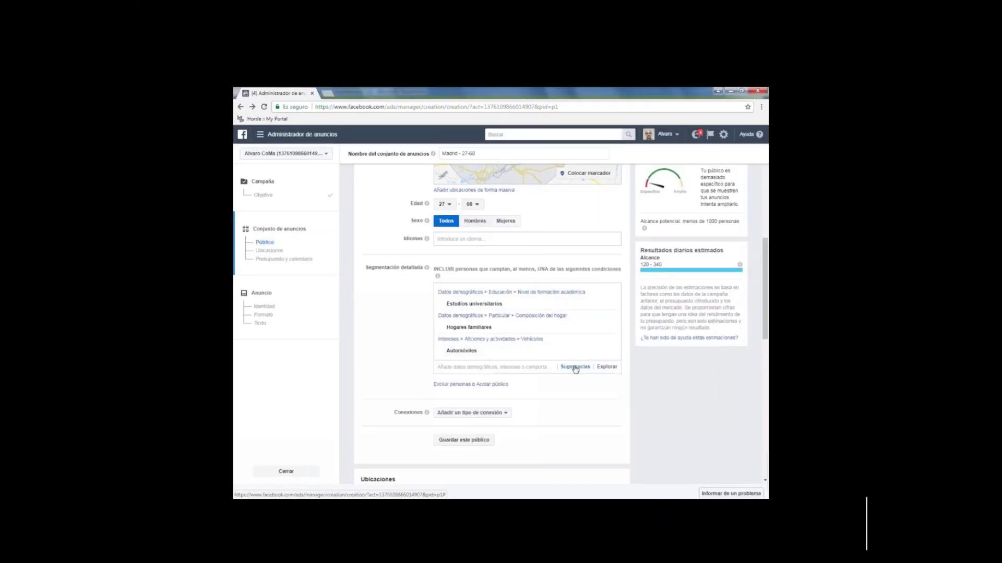
Examine the Comportamientos options under Actividades era digital, including Administradores de páginas de Facebook, Jugadores de videoconsolas and Pequeños empresarios.
left_click(603, 368)
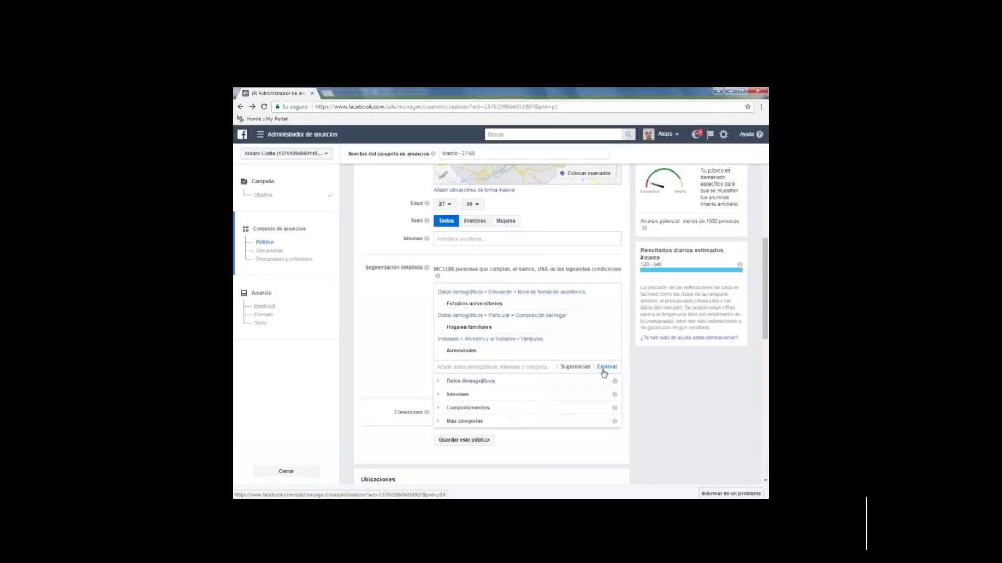
left_click(439, 410)
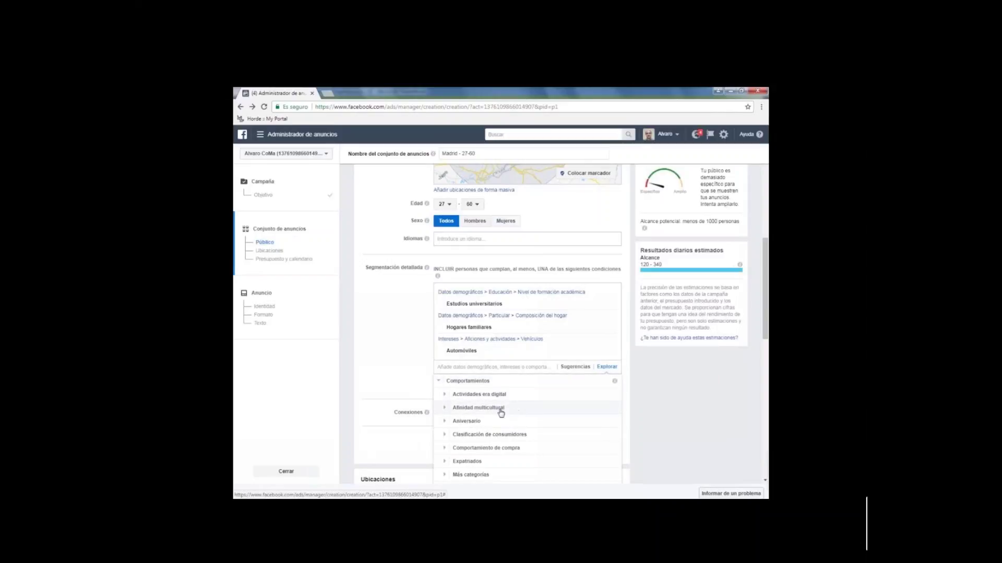
left_click(445, 399)
mouse_move(446, 399)
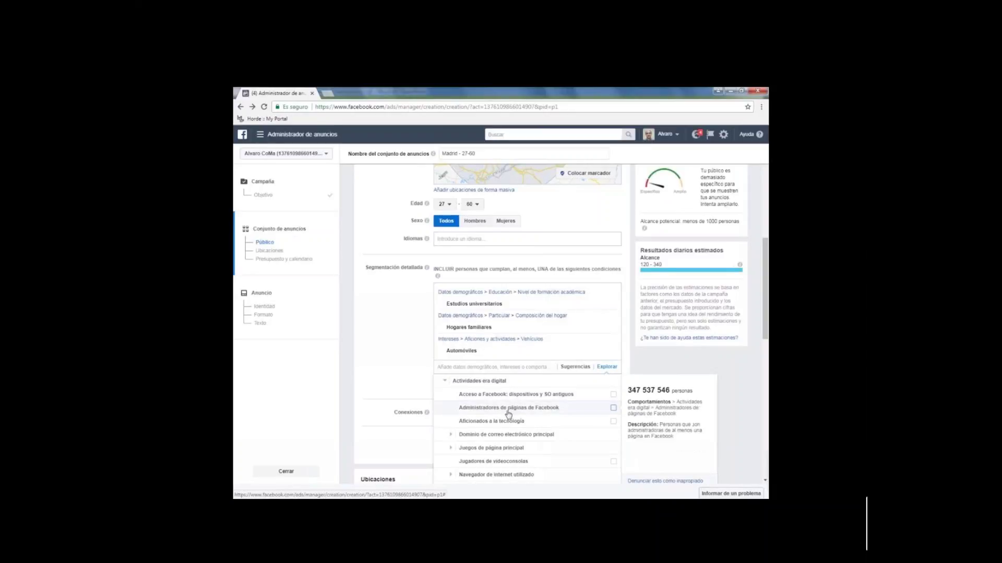
scroll(501, 412, "down", 2)
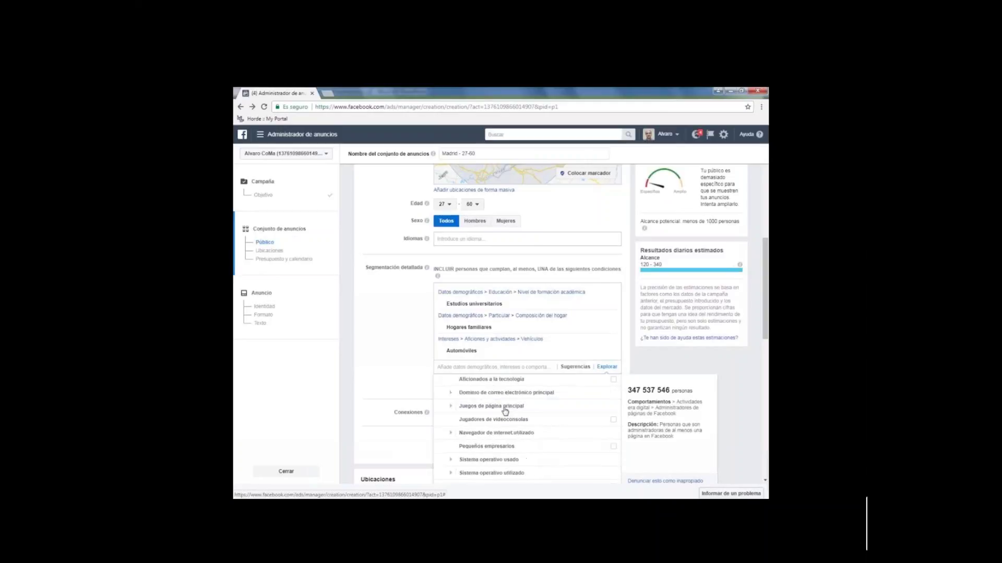
mouse_move(490, 418)
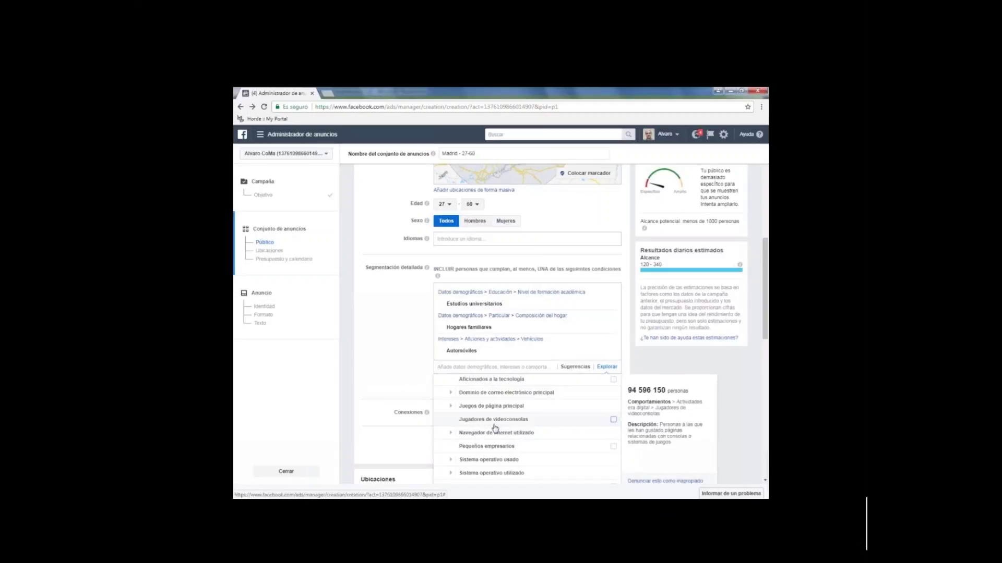
mouse_move(511, 447)
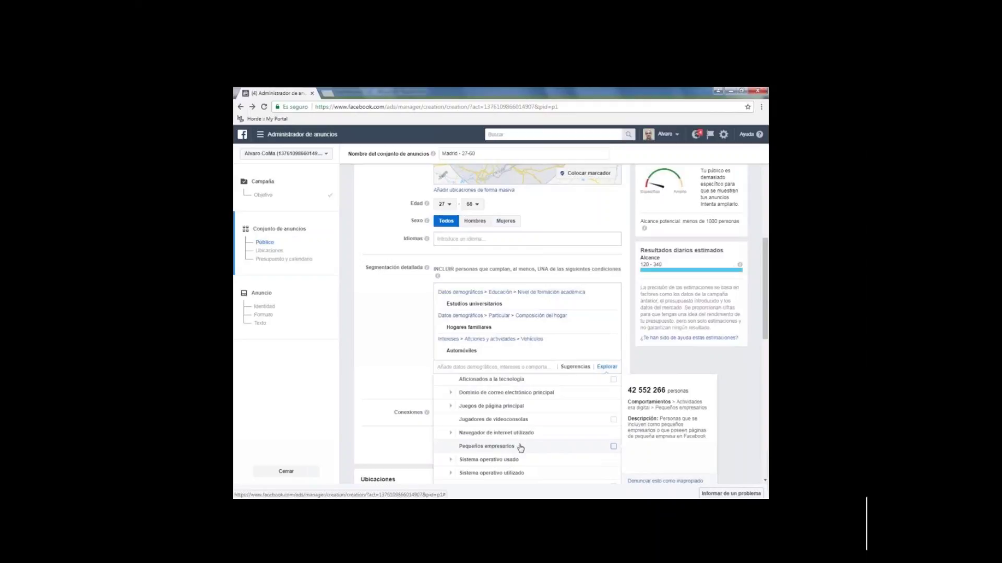
scroll(514, 433, "up", 3)
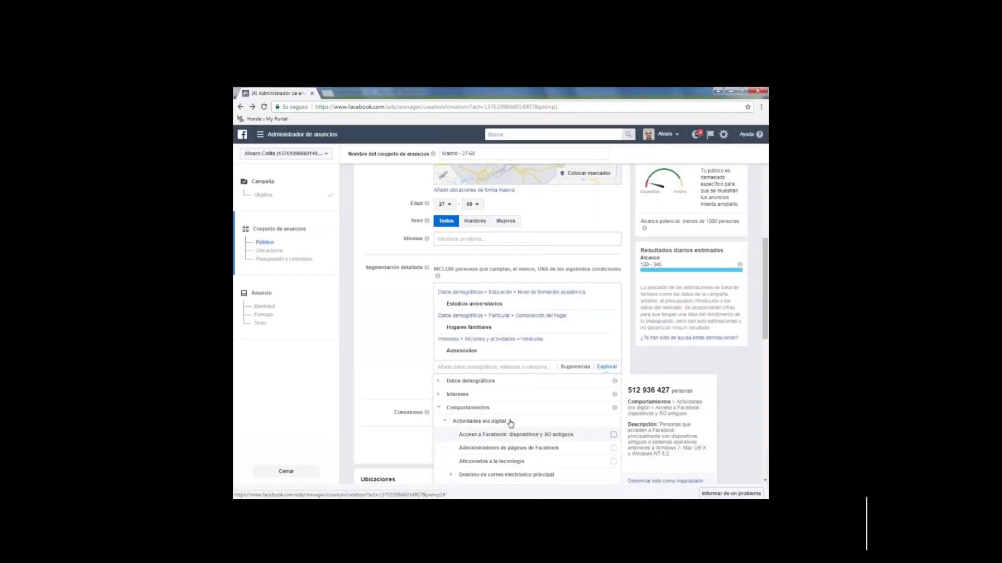
left_click(606, 368)
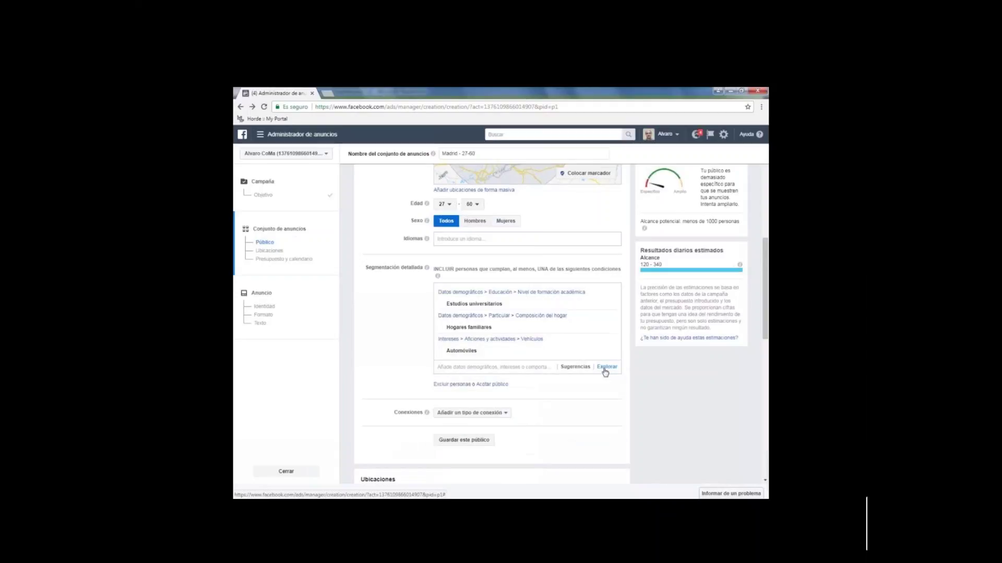
Examine the countries offered under Clasificación de consumidores within Comportamientos.
left_click(606, 368)
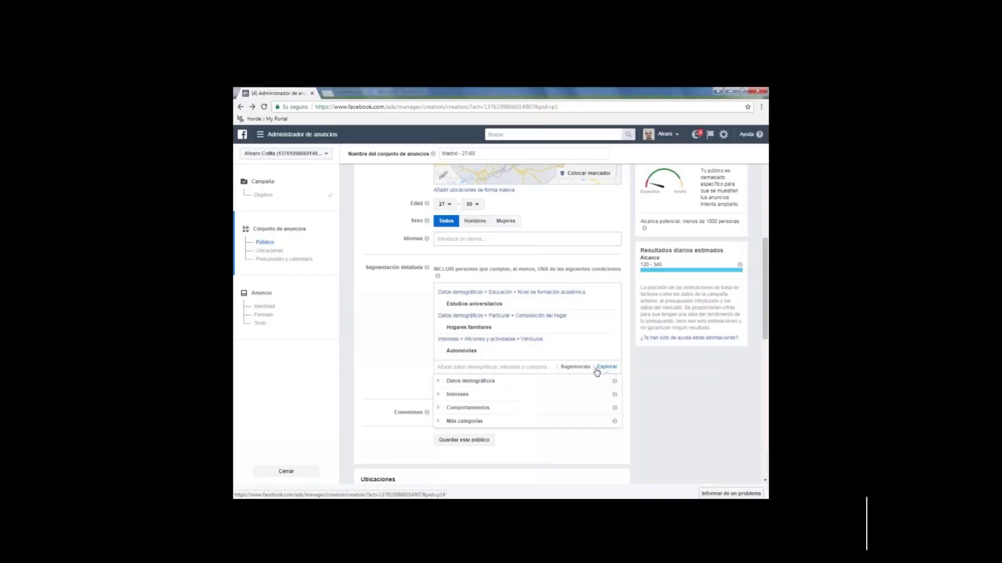
left_click(438, 409)
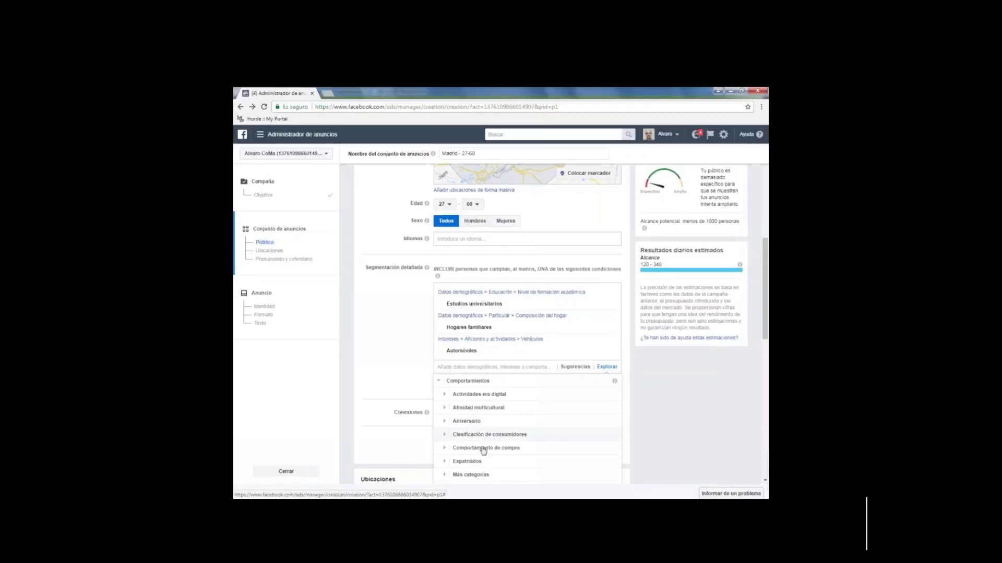
left_click(447, 438)
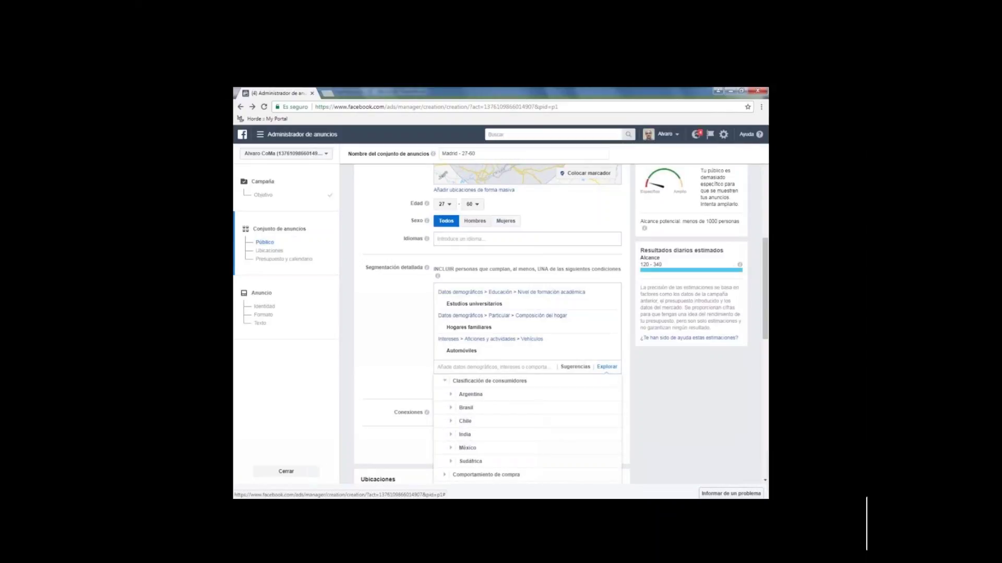
left_click(605, 367)
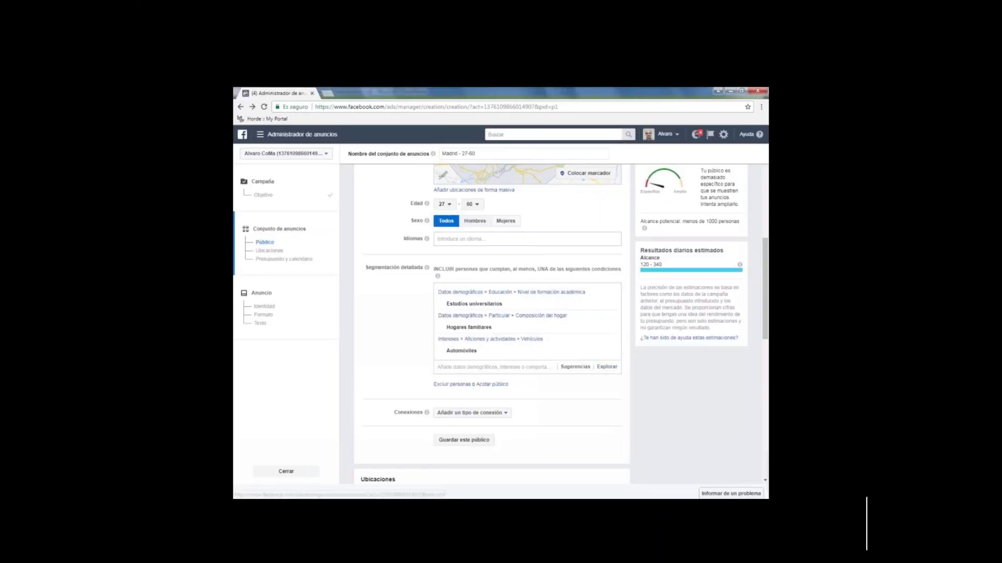
Review the audience's age range and the selected Estudios universitarios, Hogares familiares and Automóviles targeting conditions.
scroll(455, 417, "down", 2)
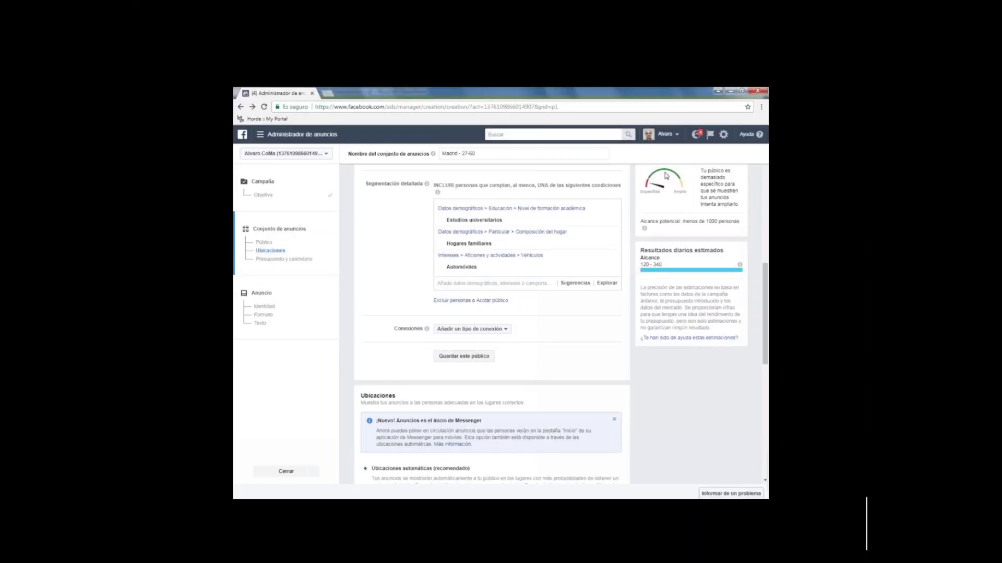
mouse_move(514, 227)
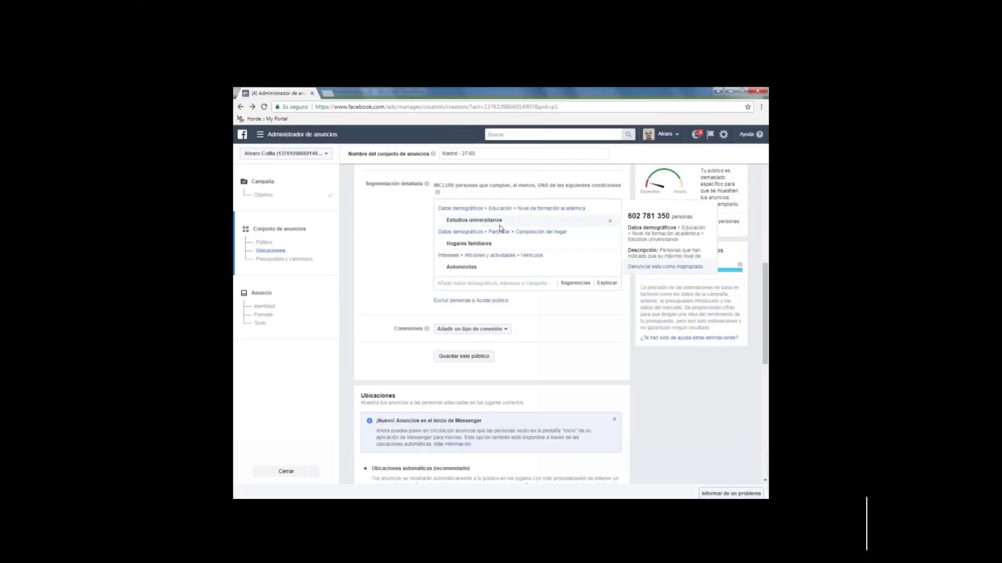
scroll(504, 229, "up", 2)
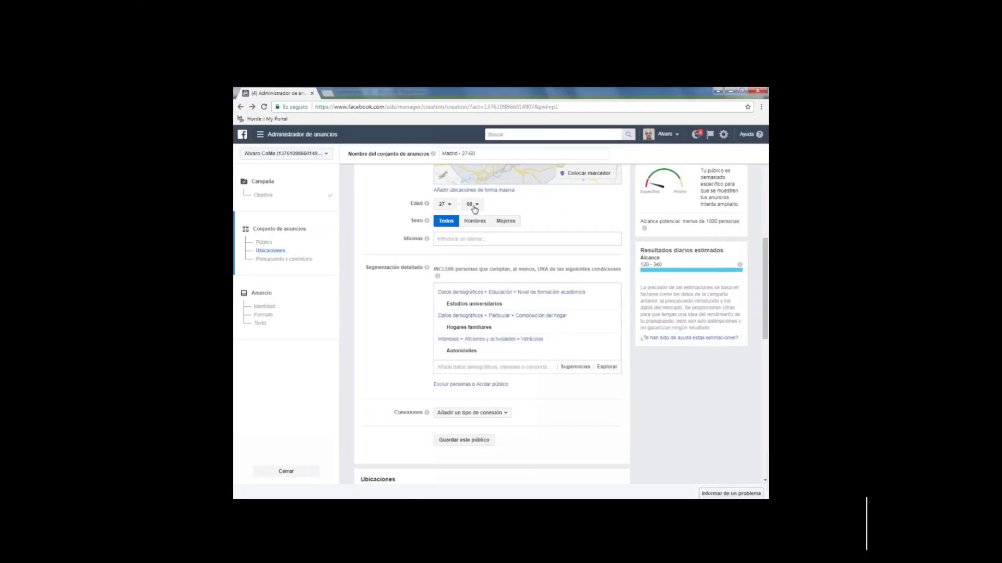
mouse_move(510, 302)
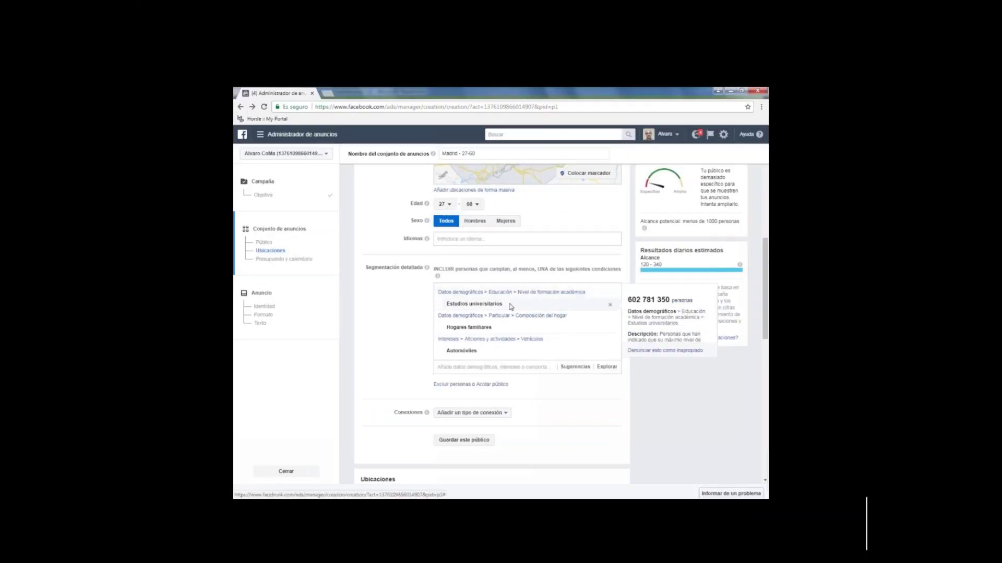
mouse_move(512, 327)
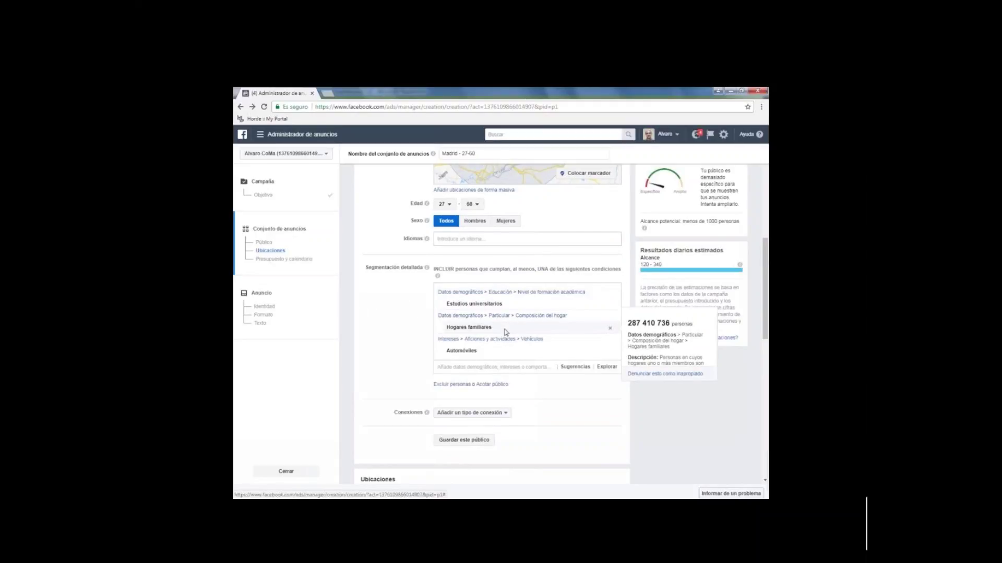
scroll(505, 332, "down", 1)
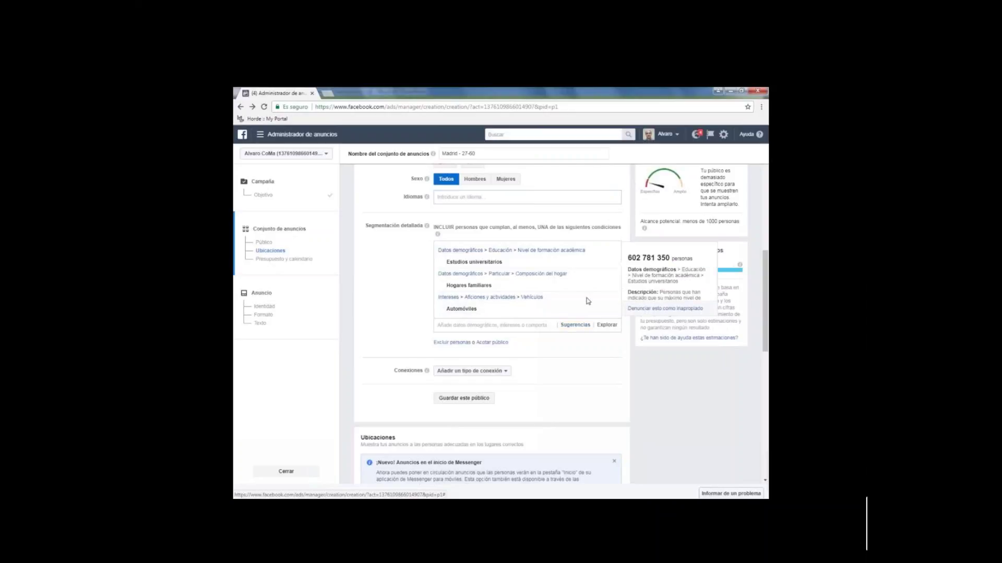
mouse_move(609, 312)
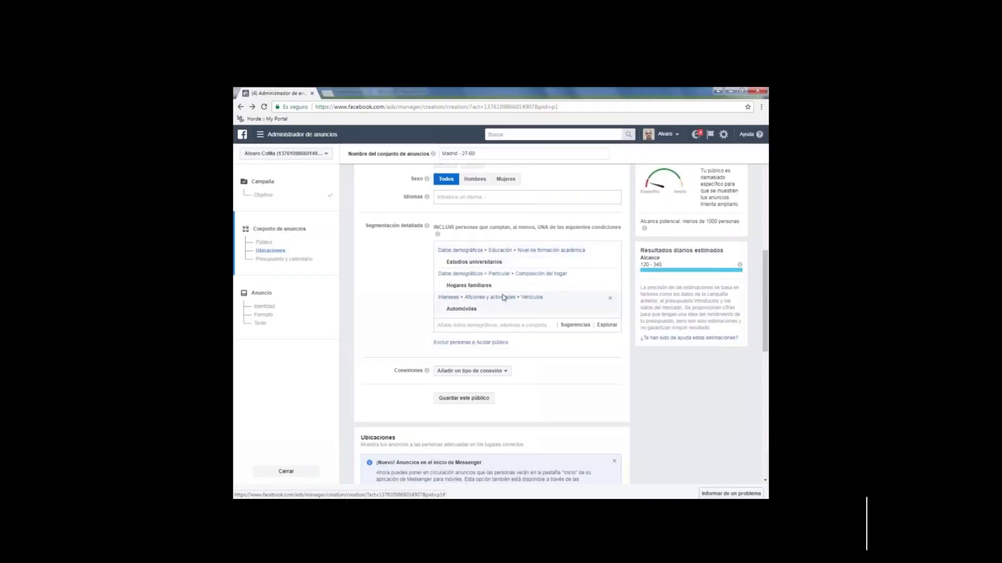
Add the entire Aficiones y actividades interest category to the detailed targeting and look through the included interests.
left_click(607, 325)
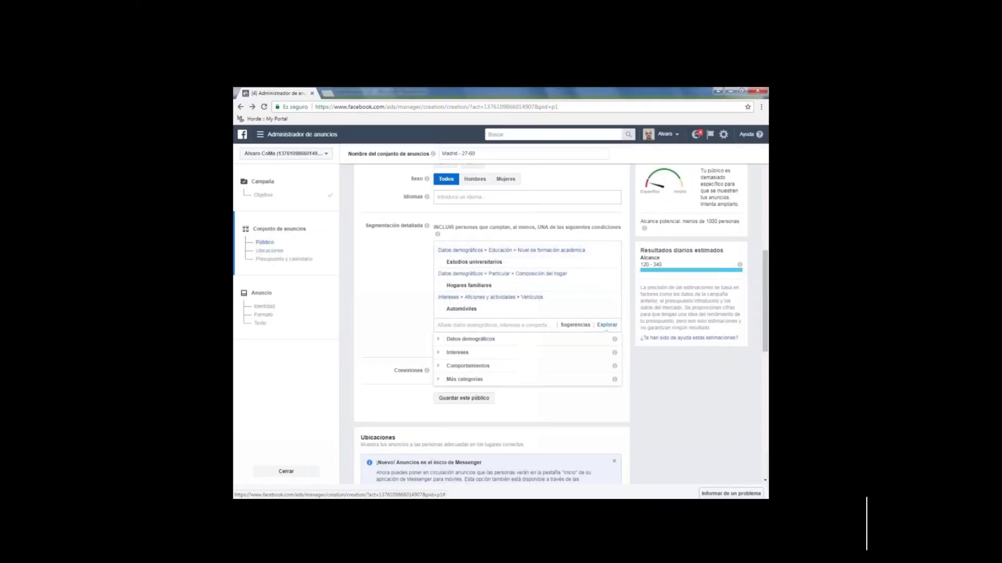
left_click(461, 354)
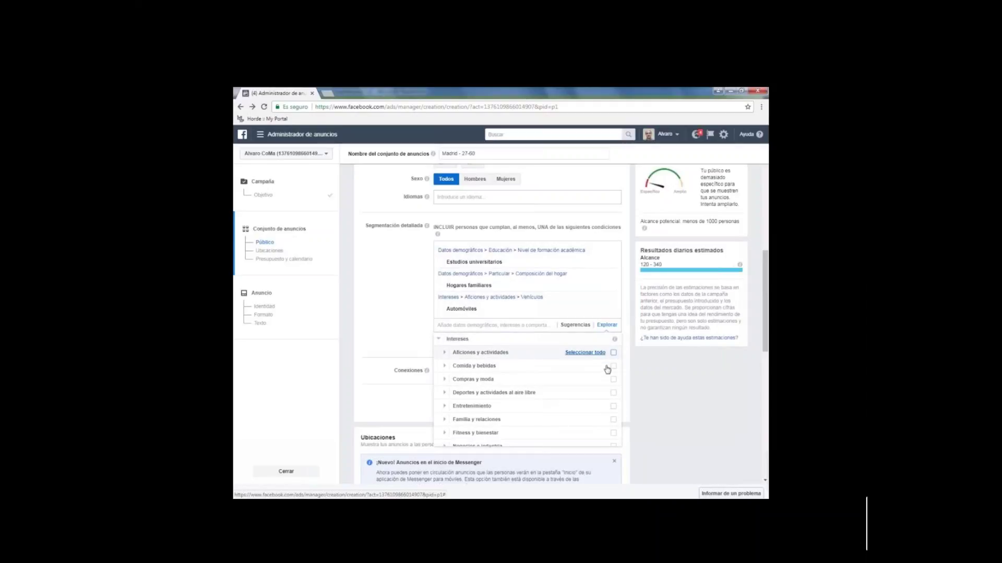
left_click(613, 353)
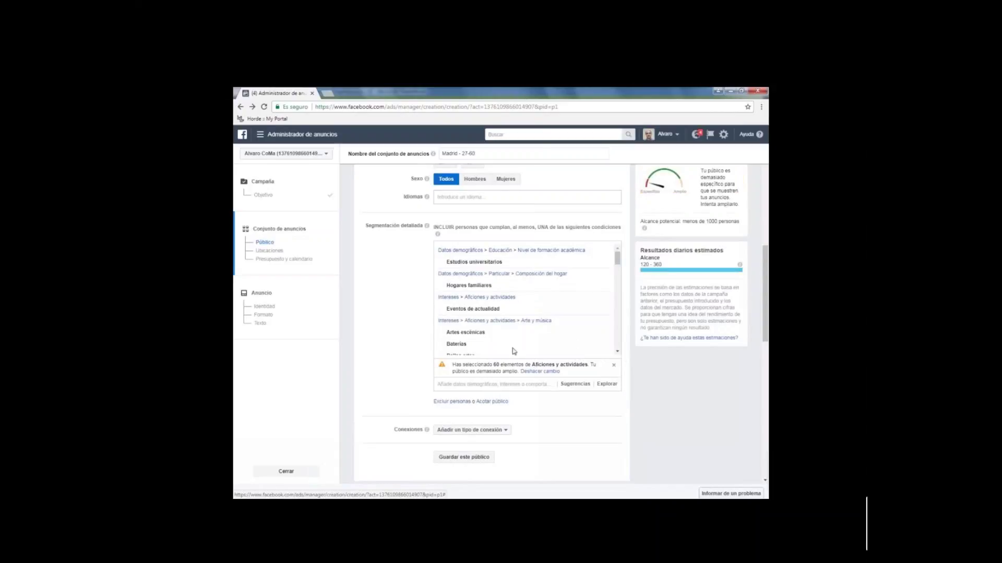
mouse_move(513, 351)
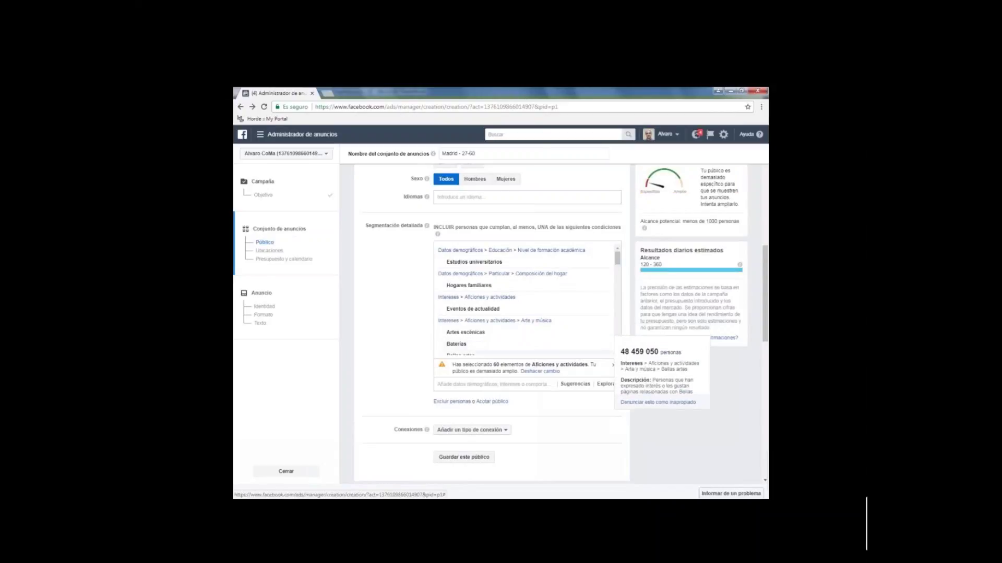
scroll(531, 333, "down", 2)
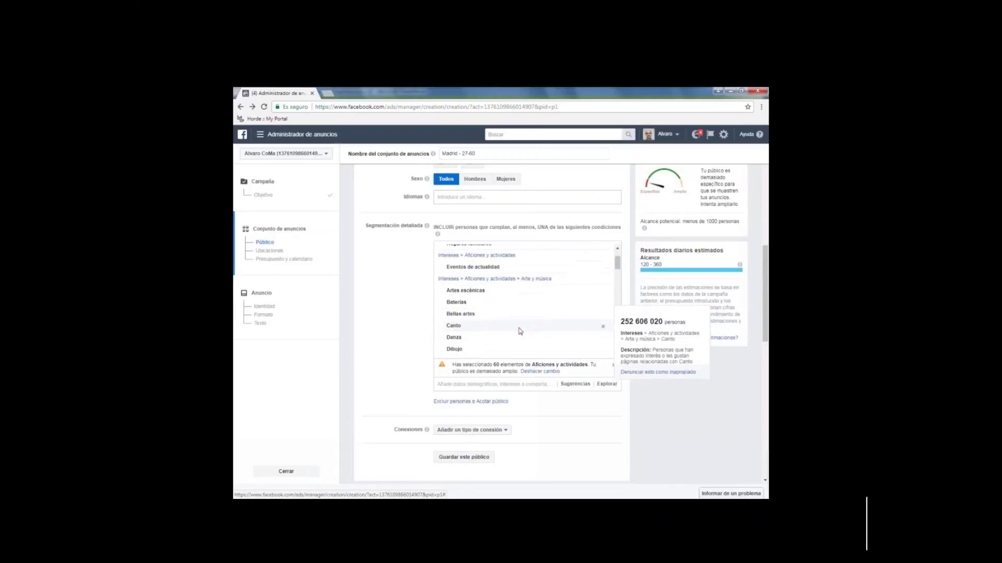
Review the audience's Madrid location, age range, gender, language and the Aficiones y actividades interests in the detailed targeting.
scroll(530, 311, "up", 2)
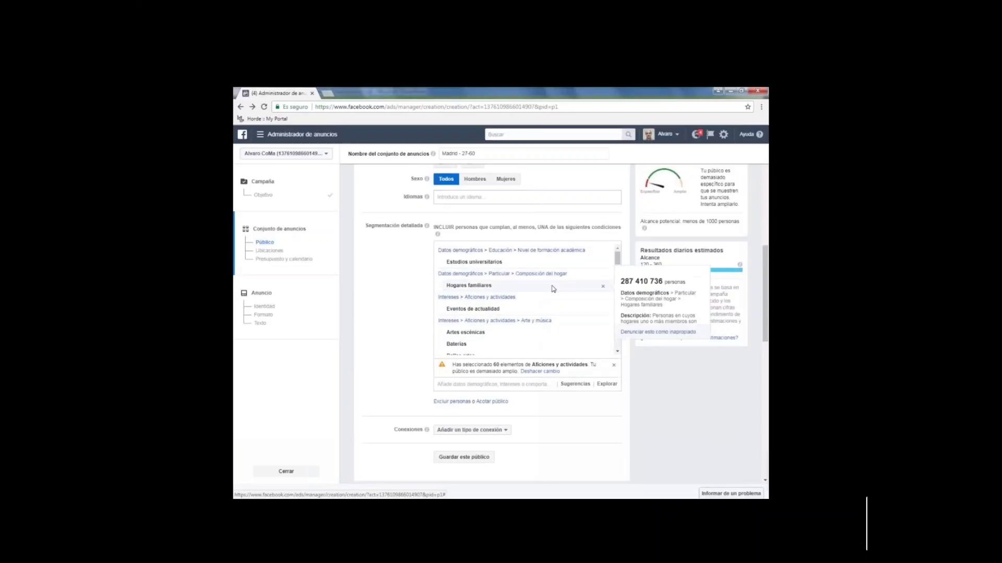
scroll(546, 283, "up", 3)
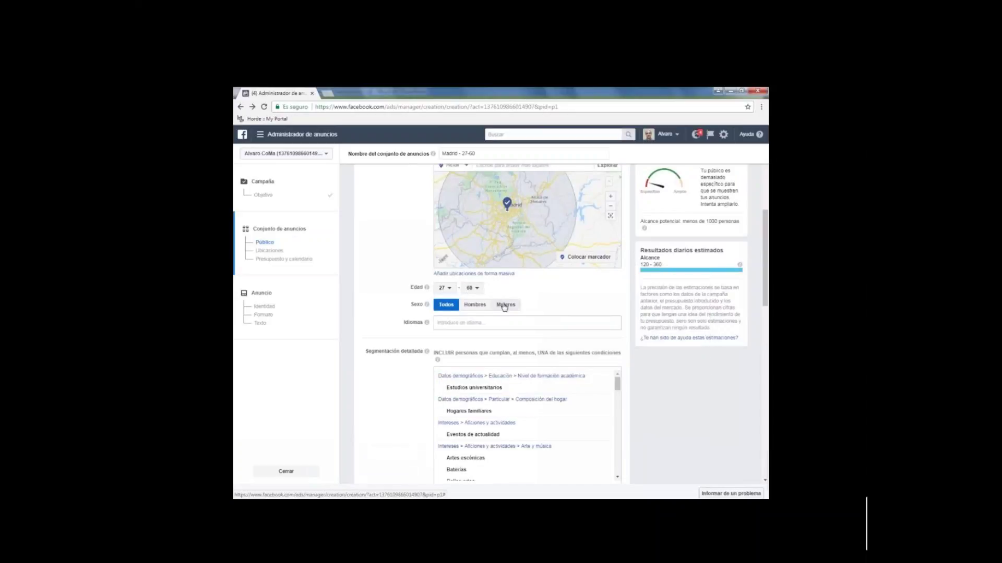
scroll(589, 292, "up", 3)
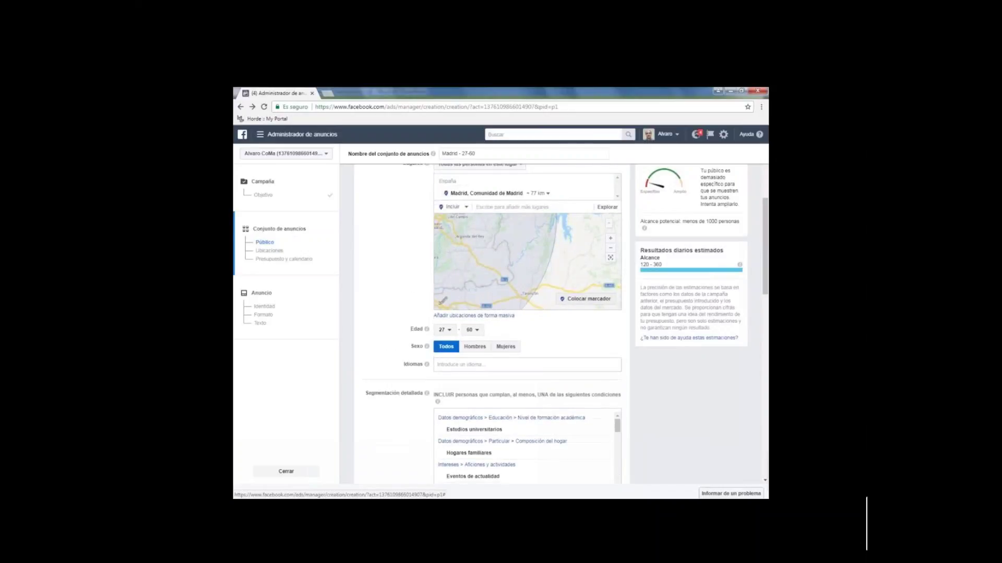
scroll(557, 342, "down", 2)
scroll(556, 341, "down", 2)
scroll(551, 349, "down", 4)
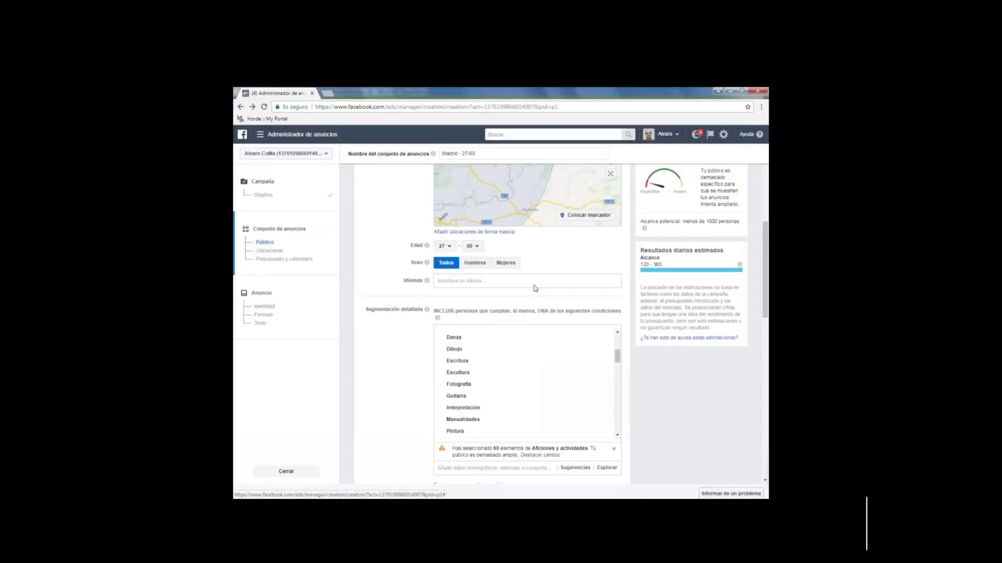
scroll(376, 387, "down", 4)
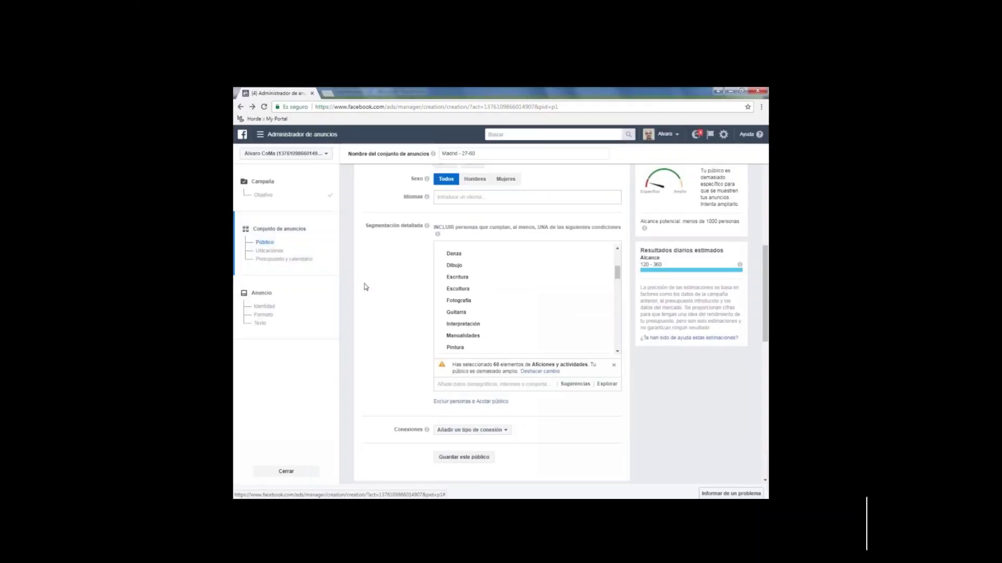
Review the Conexiones and Ubicaciones options, including automatic and edited placements, and go to the Presupuesto y calendario section.
scroll(416, 290, "down", 5)
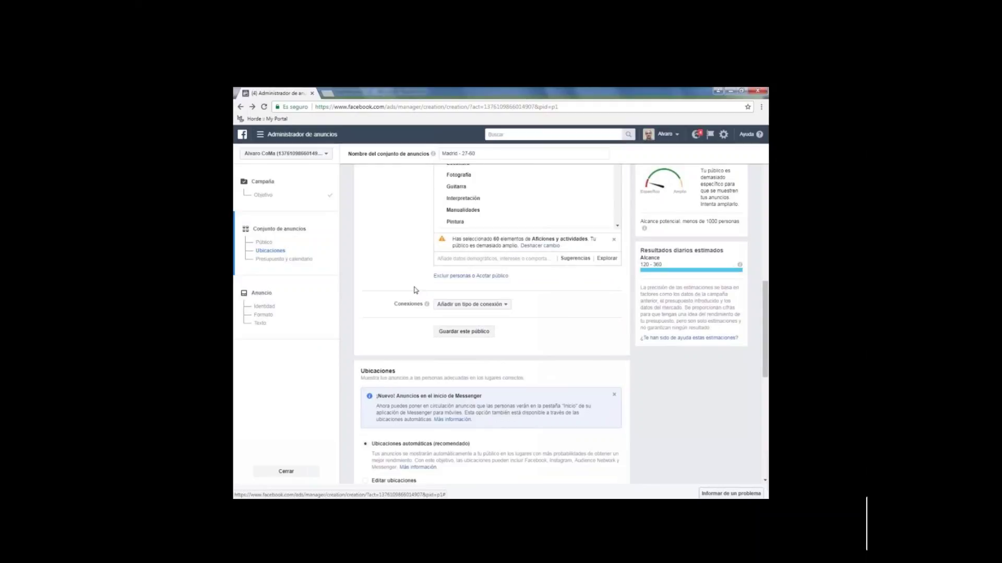
scroll(432, 290, "down", 1)
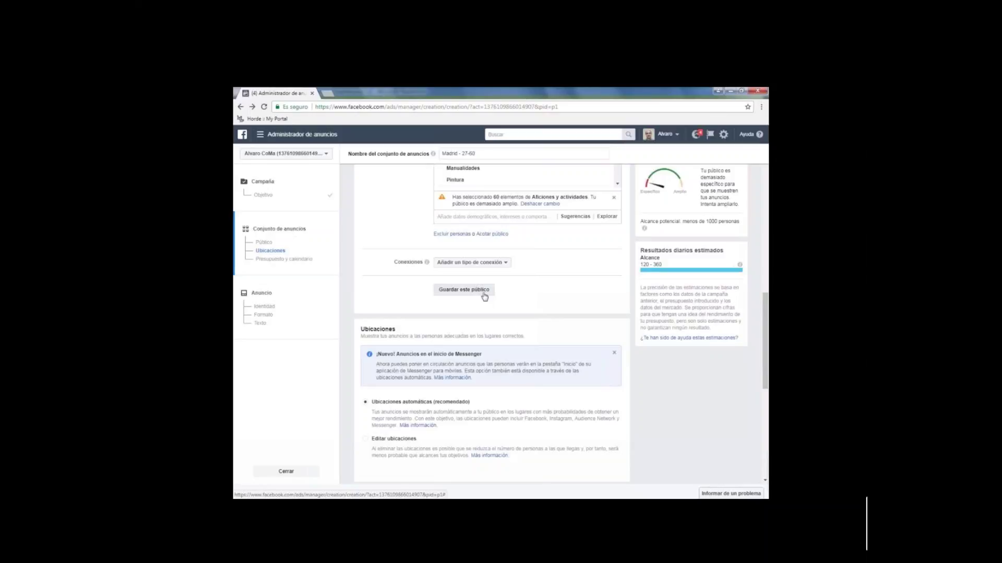
scroll(485, 297, "down", 2)
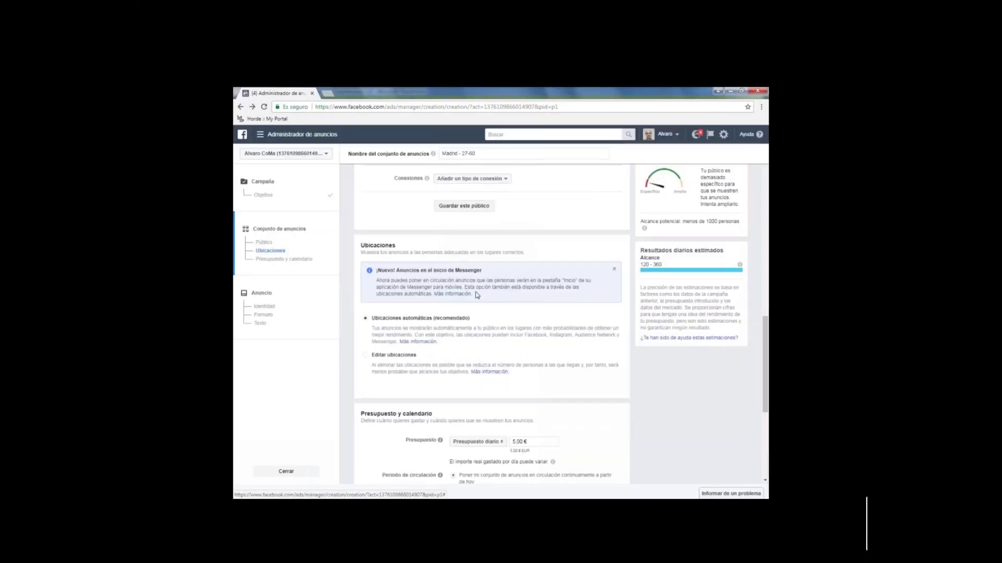
scroll(476, 295, "down", 2)
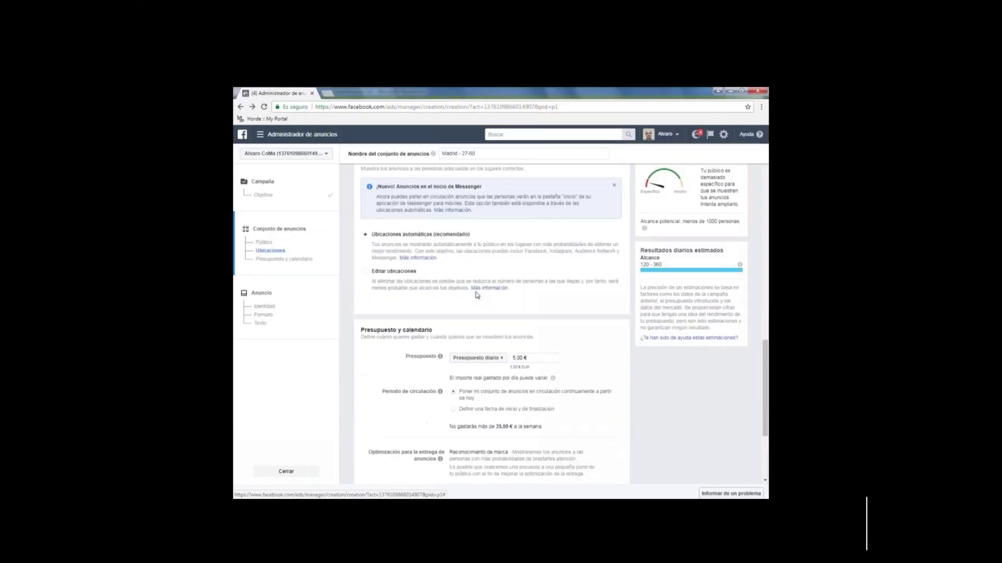
scroll(477, 295, "down", 2)
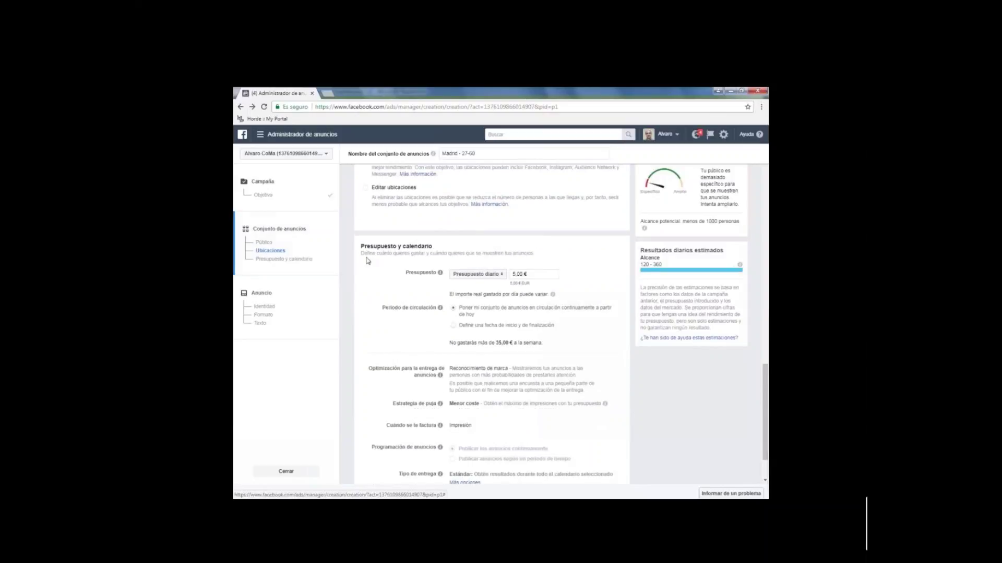
left_click(276, 259)
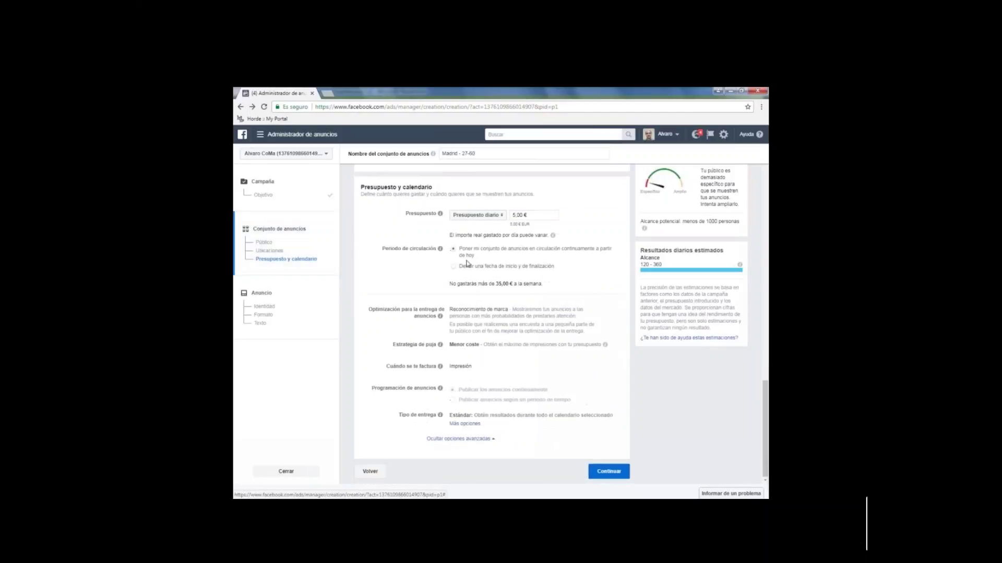
scroll(461, 262, "up", 1)
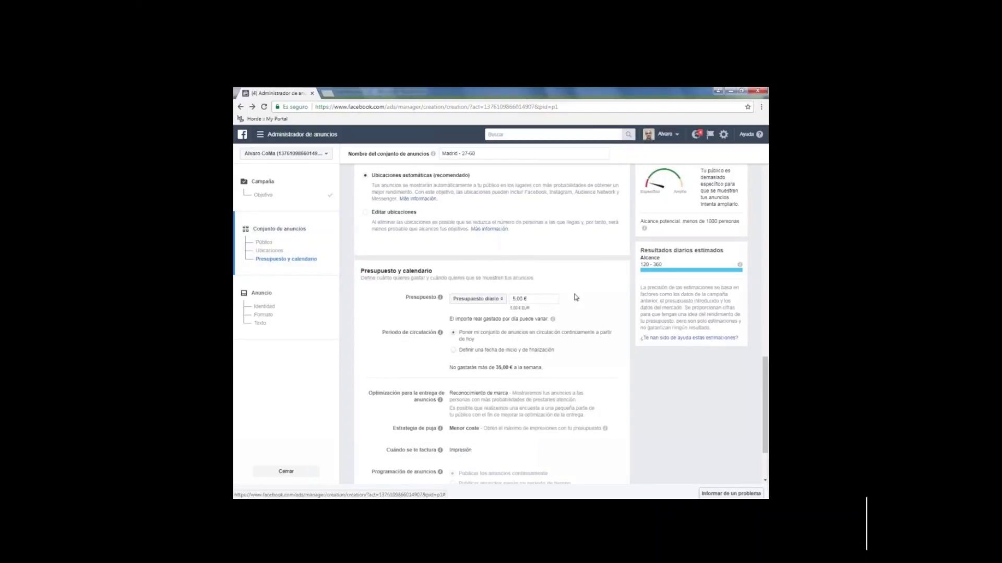
Keep the Presupuesto diario budget type and set the daily budget to 1,00 €.
left_click(502, 300)
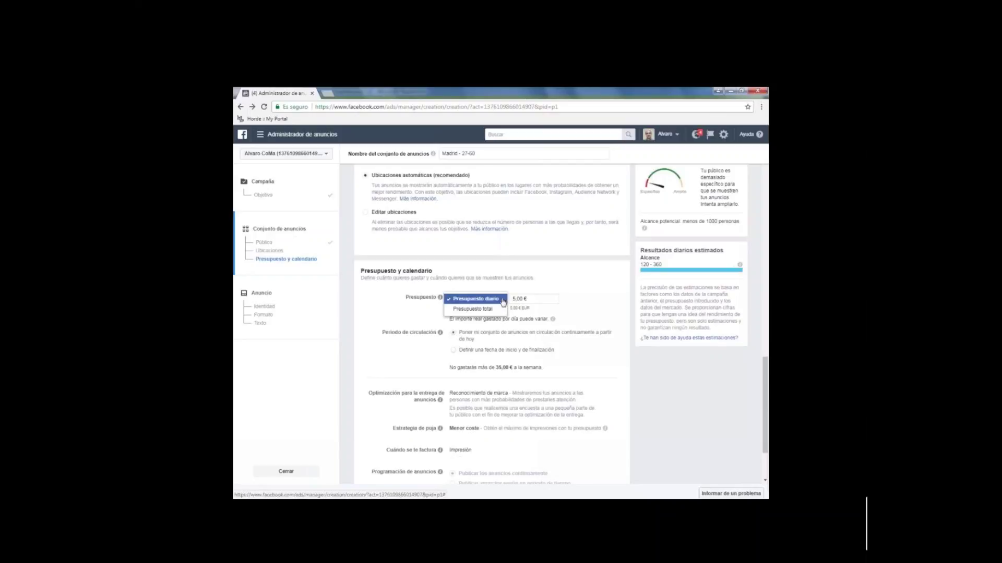
left_click(503, 302)
left_click(515, 299)
type("1")
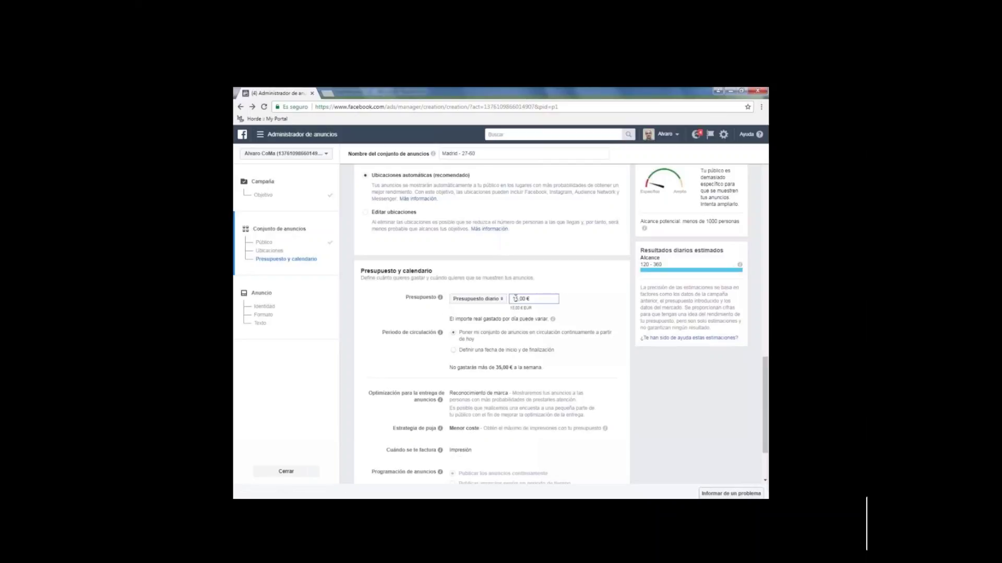
key("Delete")
key("Delete")
key("Delete")
key("Delete")
key("Delete")
key("Delete")
key("ctrl+z")
key("ctrl+z")
scroll(472, 308, "down", 1)
Switch the budget type to Presupuesto total and set the total budget to 50,00 €.
left_click(477, 257)
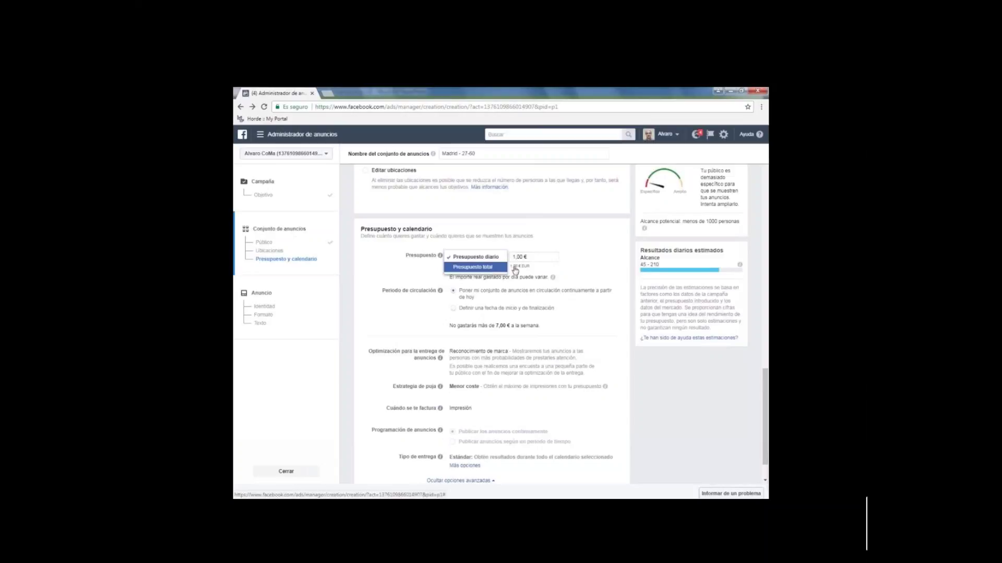
left_click(489, 269)
left_click(515, 257)
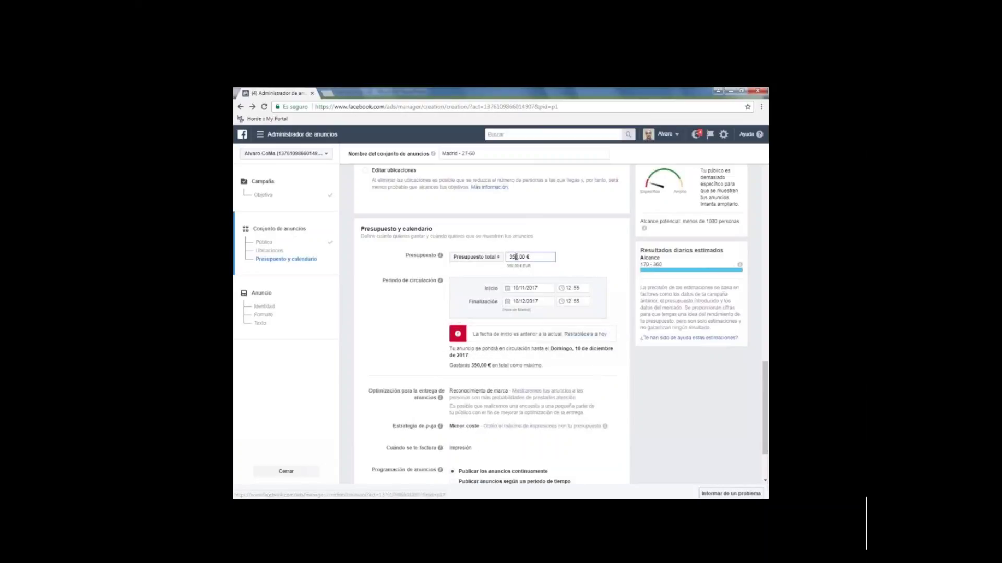
key("Left")
key("BackSpace")
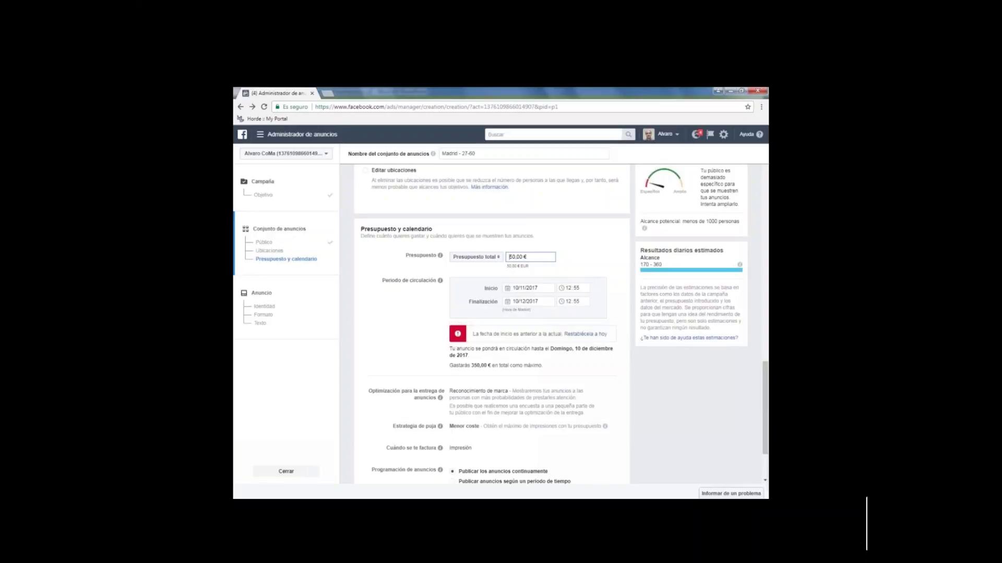
type("3")
Set the ad set's start date to 11 November 2017.
left_click(507, 290)
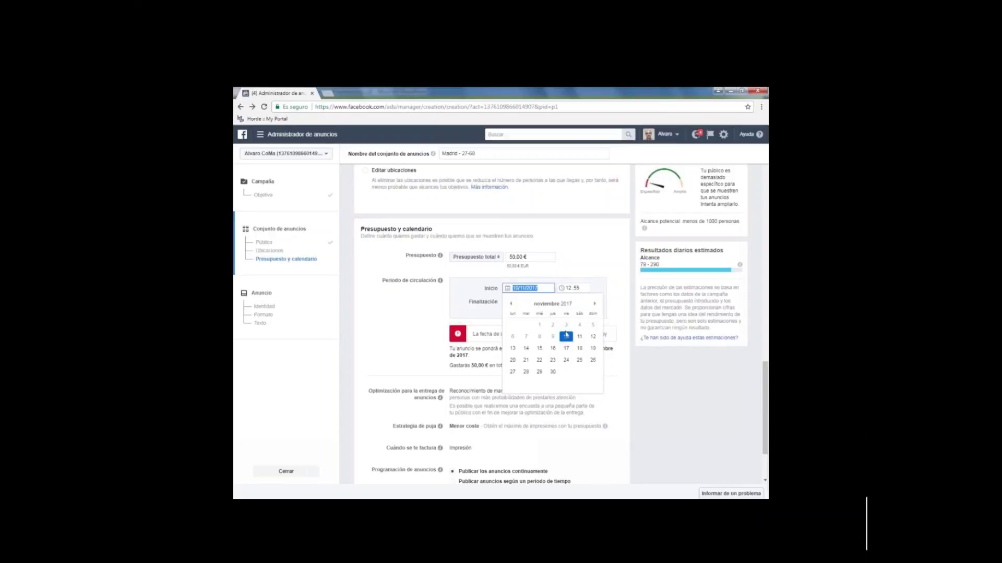
left_click(580, 337)
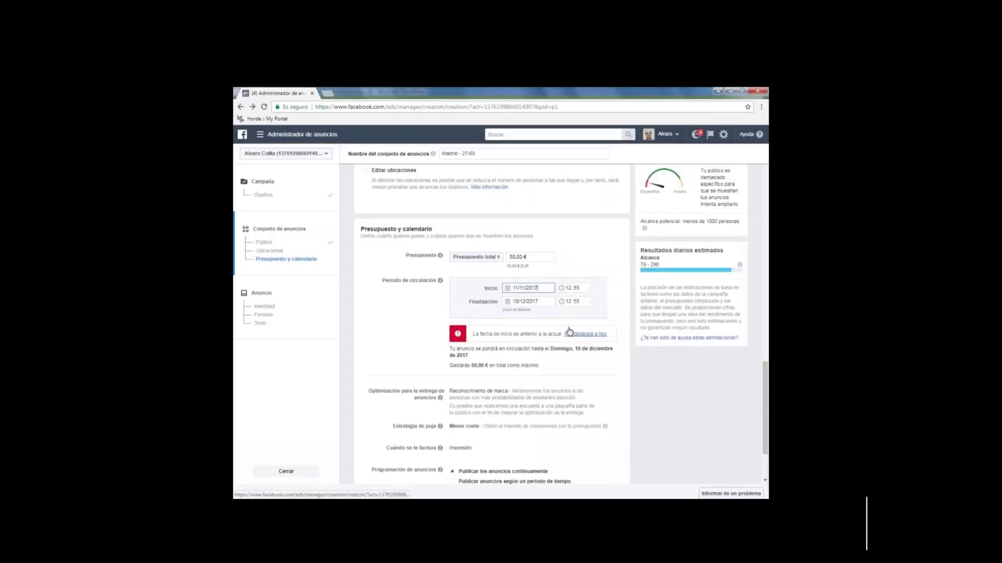
left_click(579, 334)
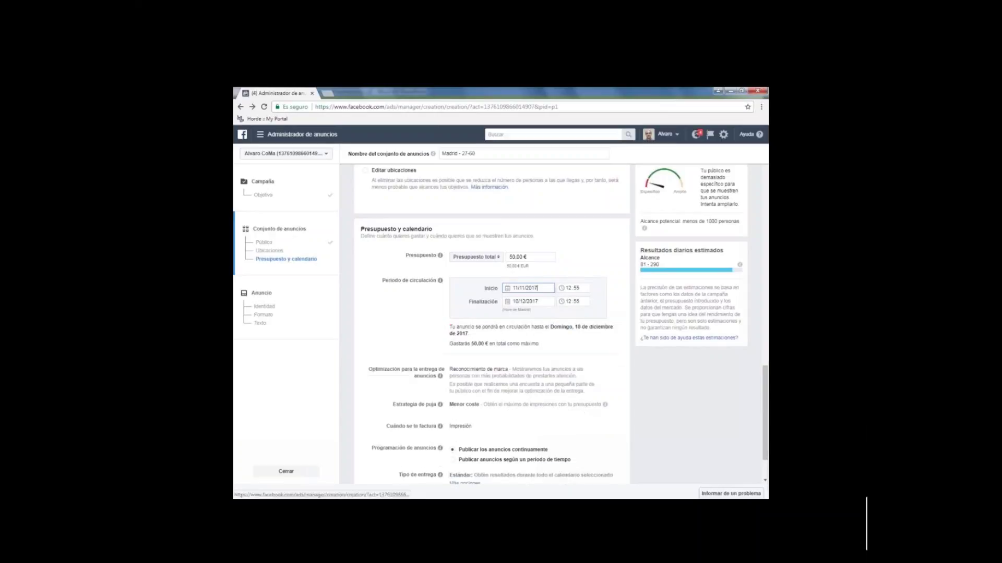
Look through the coming months in the start date calendar and set the ad set's start date to 18 November 2017.
left_click(509, 290)
left_click(594, 306)
left_click(594, 305)
left_click(595, 305)
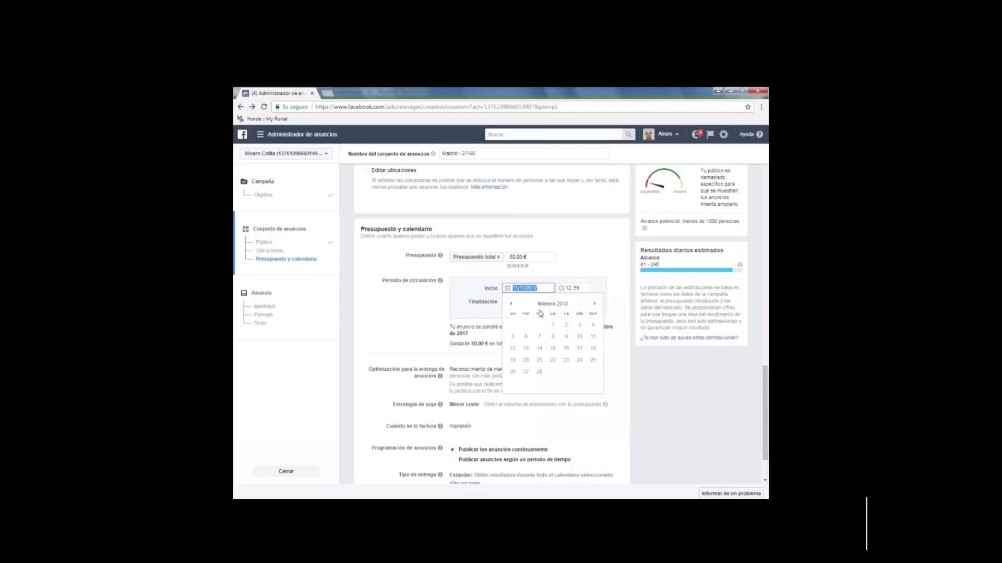
left_click(471, 303)
left_click(528, 289)
left_click(595, 305)
left_click(506, 290)
left_click(506, 291)
left_click(510, 304)
left_click(511, 304)
left_click(511, 304)
left_click(510, 304)
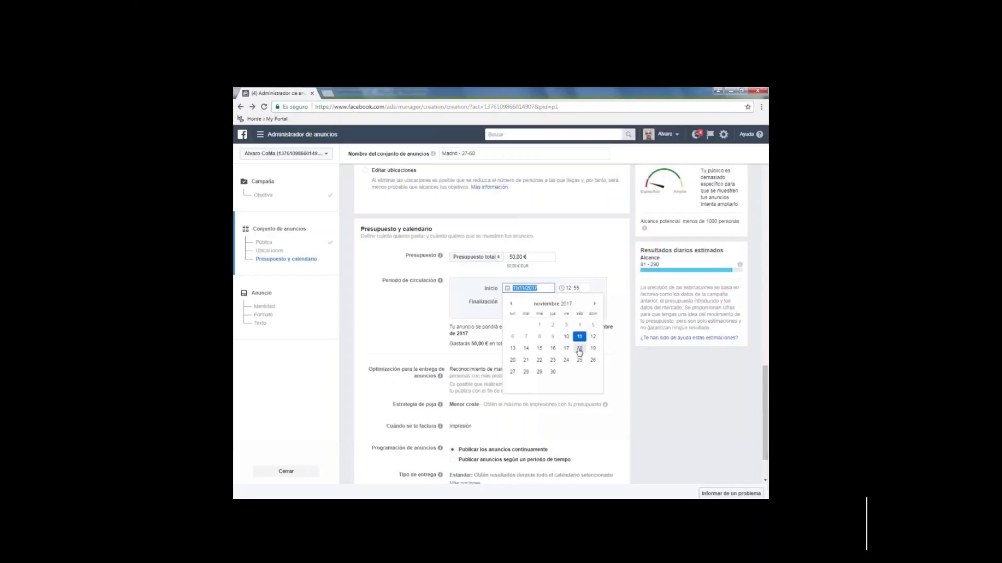
left_click(579, 348)
Set the ad set's end date to 18 December 2017.
left_click(507, 303)
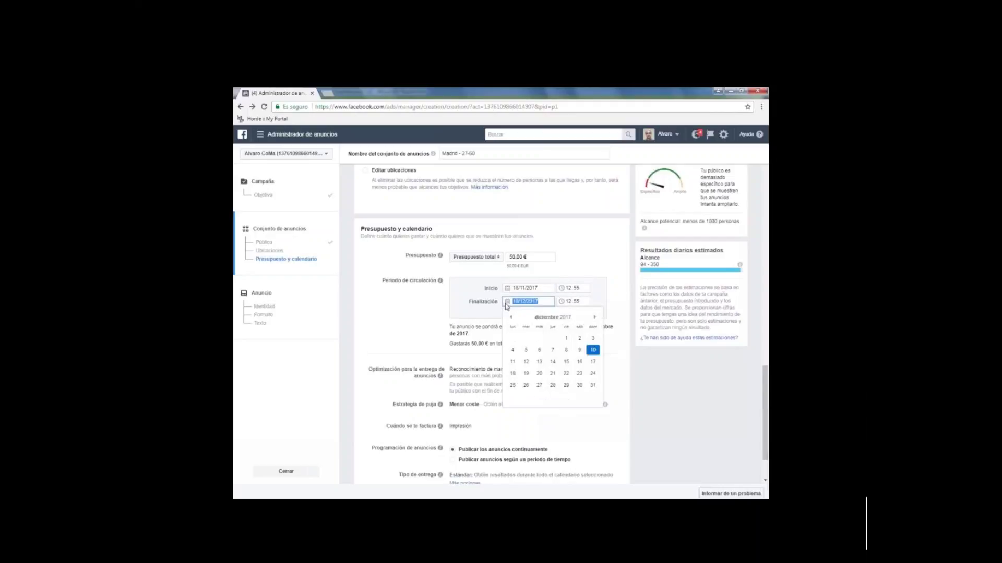
left_click(566, 385)
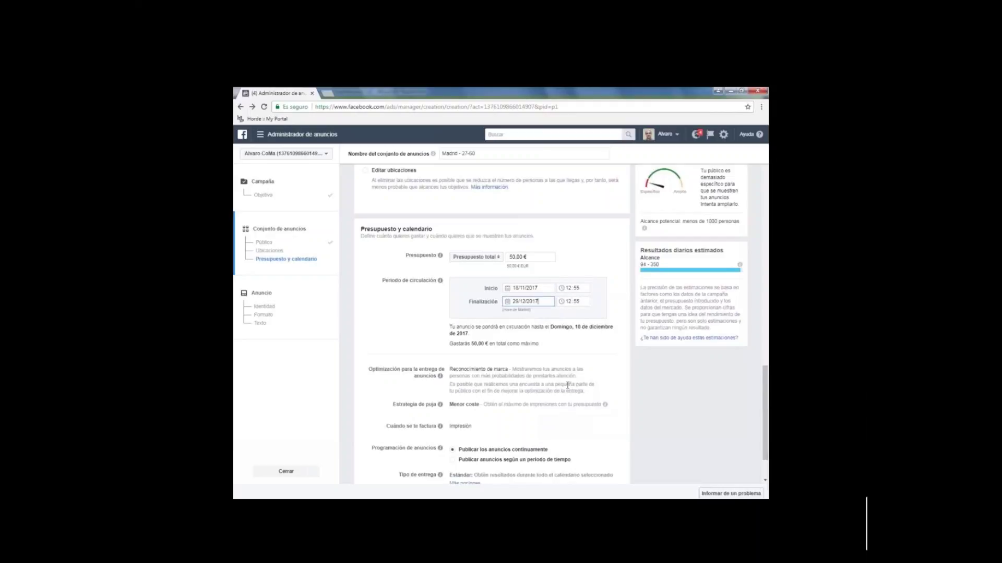
left_click(508, 305)
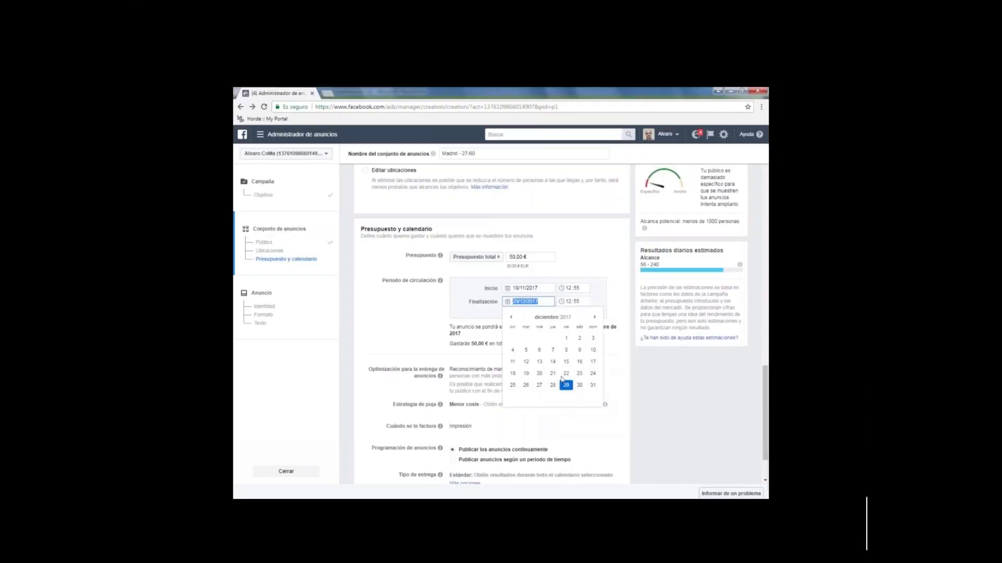
left_click(513, 374)
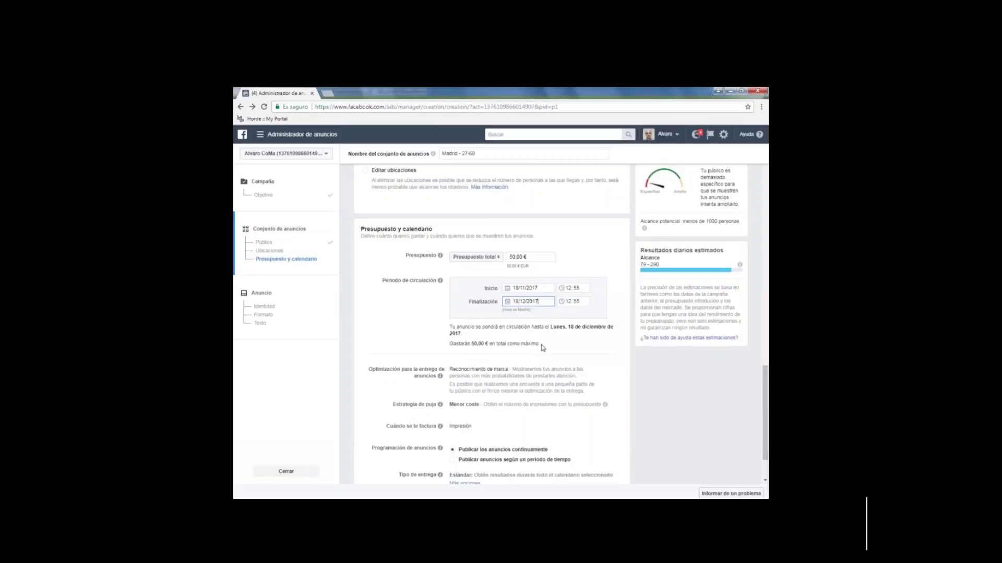
Switch the budget type back to Presupuesto diario, with a daily budget of 5,00 €.
left_click(498, 258)
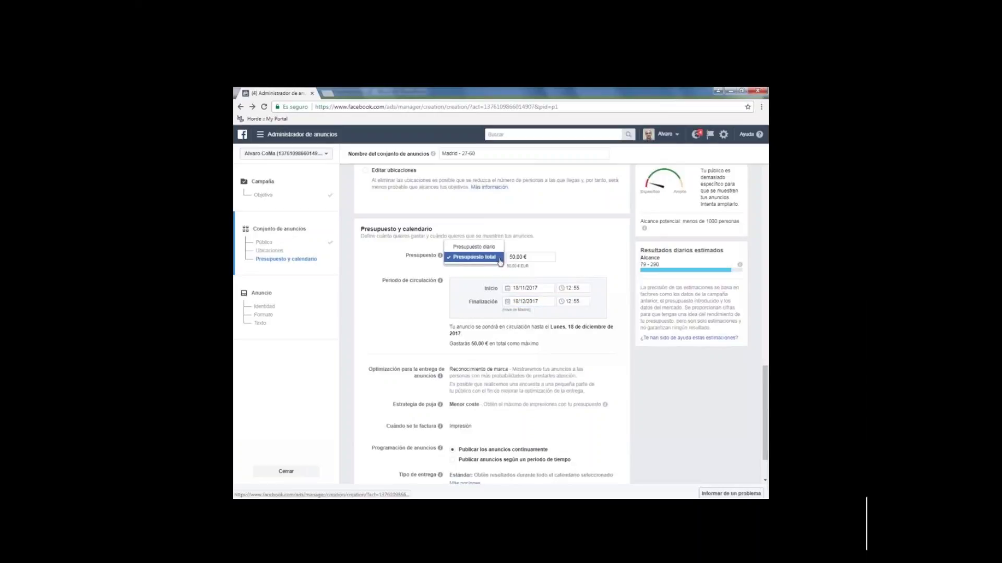
left_click(496, 250)
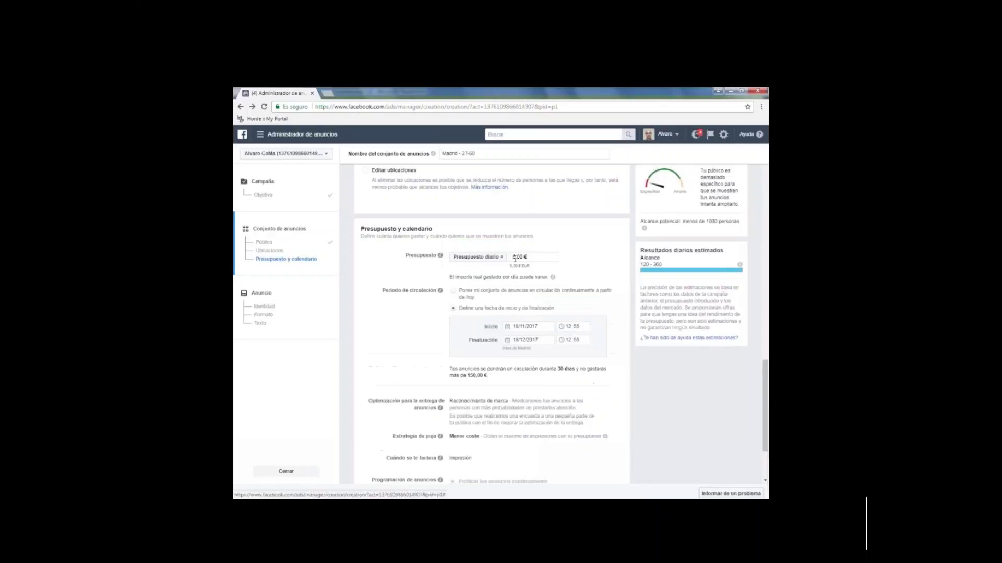
left_click(516, 258)
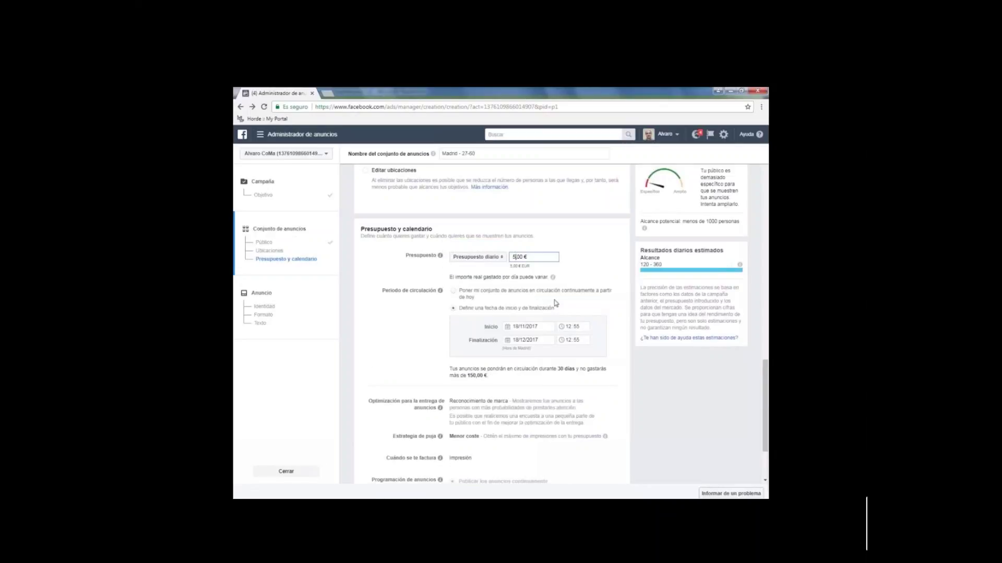
Review the schedule, delivery optimisation, bid strategy and delivery type, and recheck the placement and audience settings.
scroll(376, 345, "down", 1)
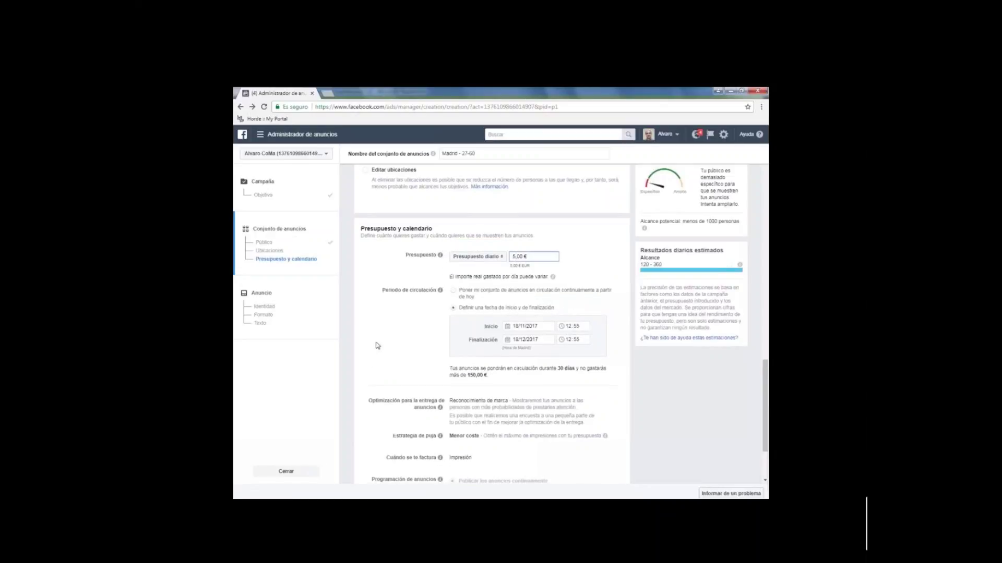
scroll(461, 319, "down", 1)
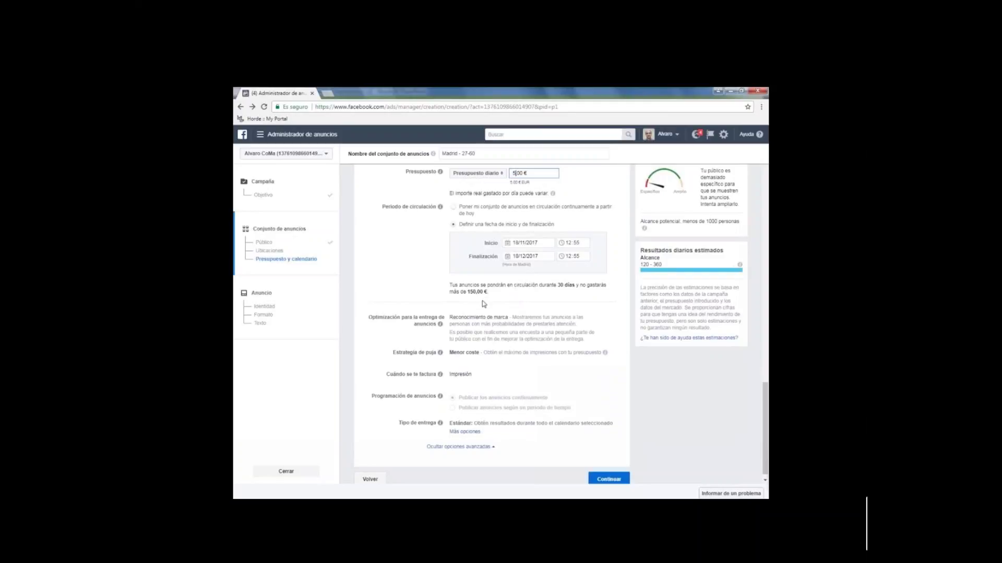
scroll(438, 308, "down", 1)
scroll(438, 308, "down", 1)
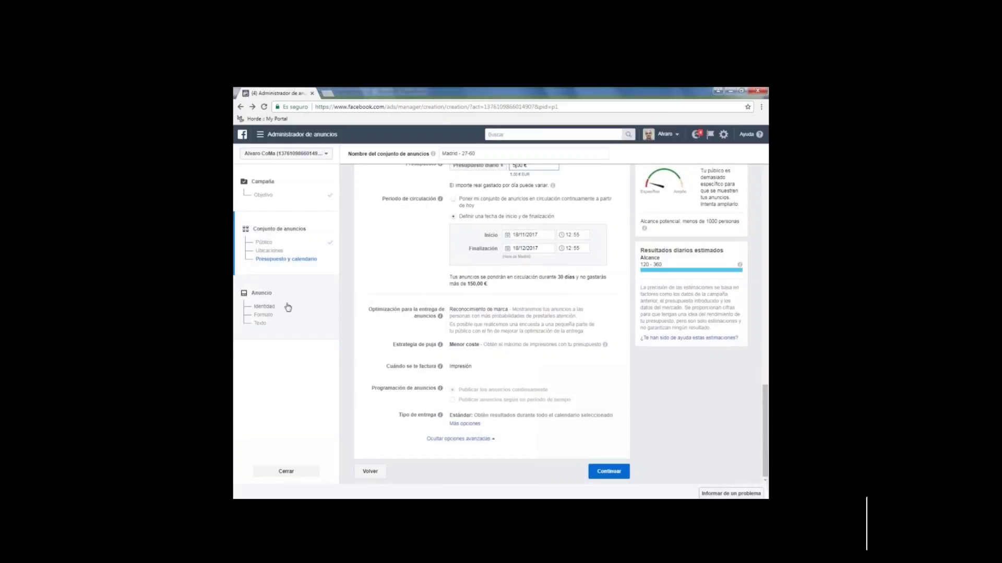
scroll(447, 261, "up", 3)
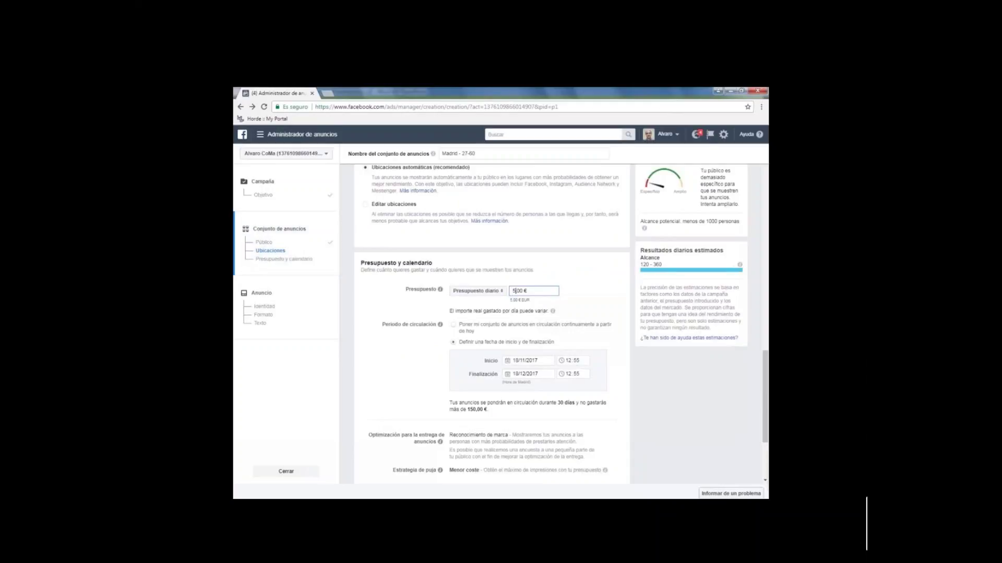
scroll(360, 243, "up", 5)
scroll(353, 242, "up", 4)
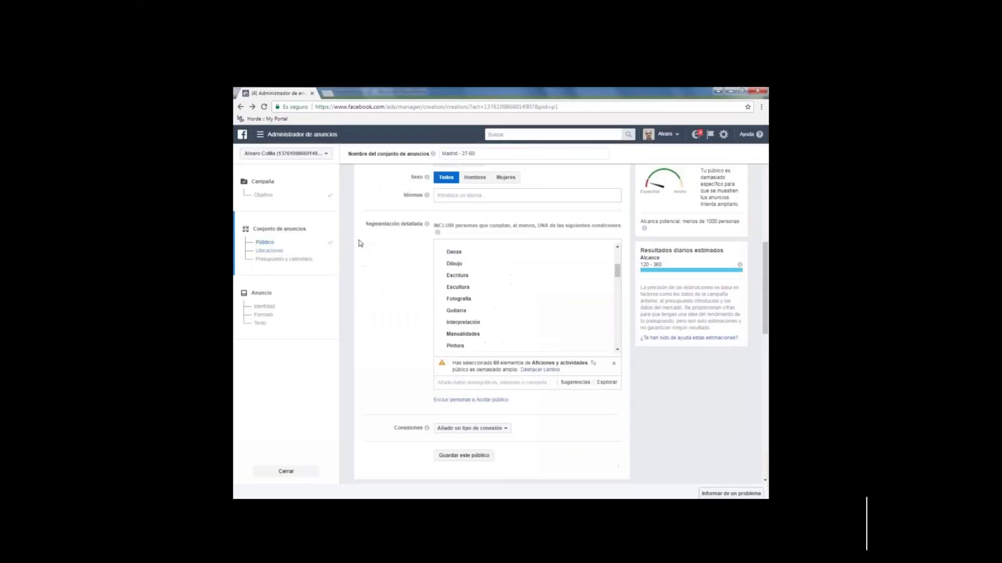
scroll(352, 243, "down", 1)
scroll(375, 253, "up", 3)
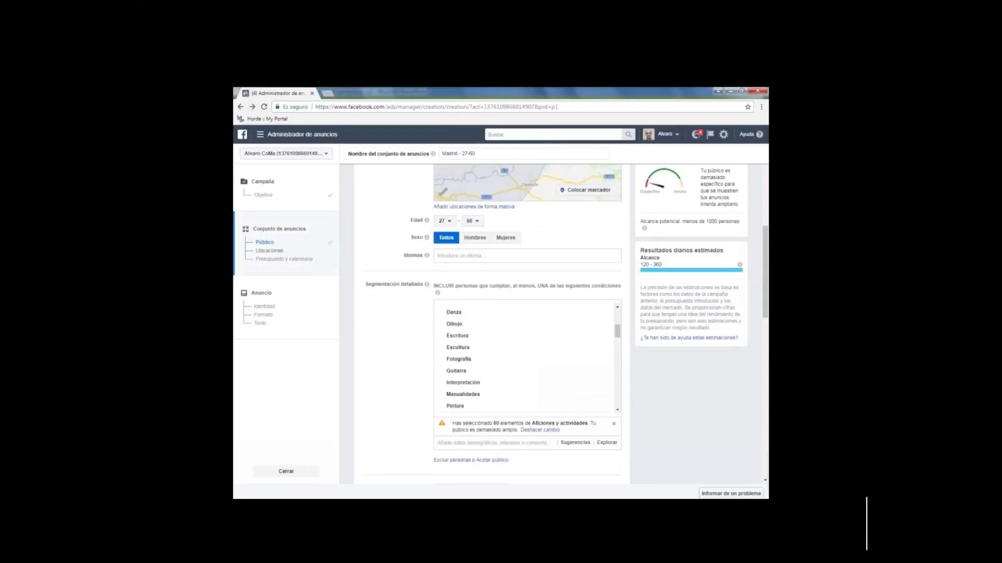
Open the ad level of the campaign and look over its identity settings and the available ad formats.
left_click(265, 297)
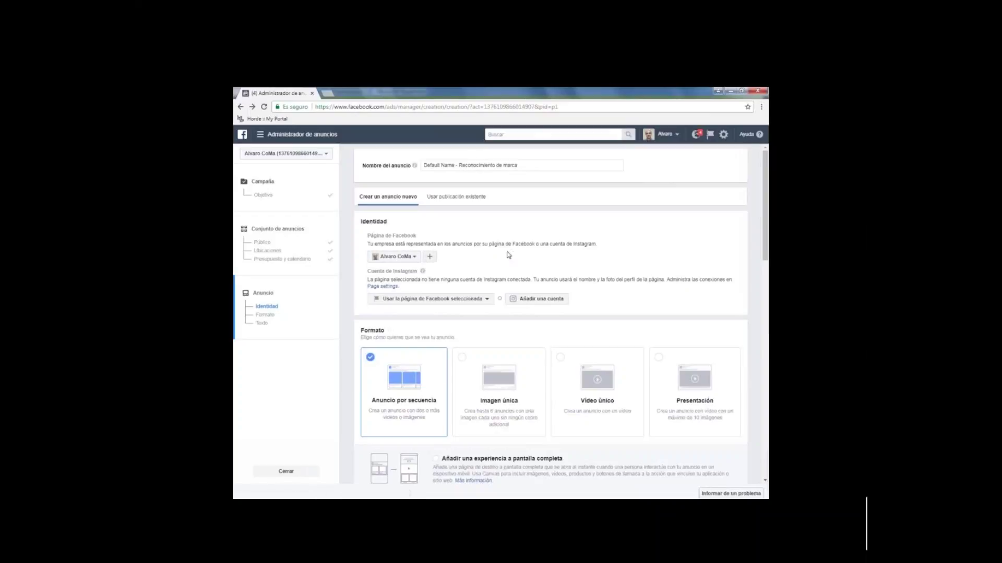
scroll(509, 255, "down", 2)
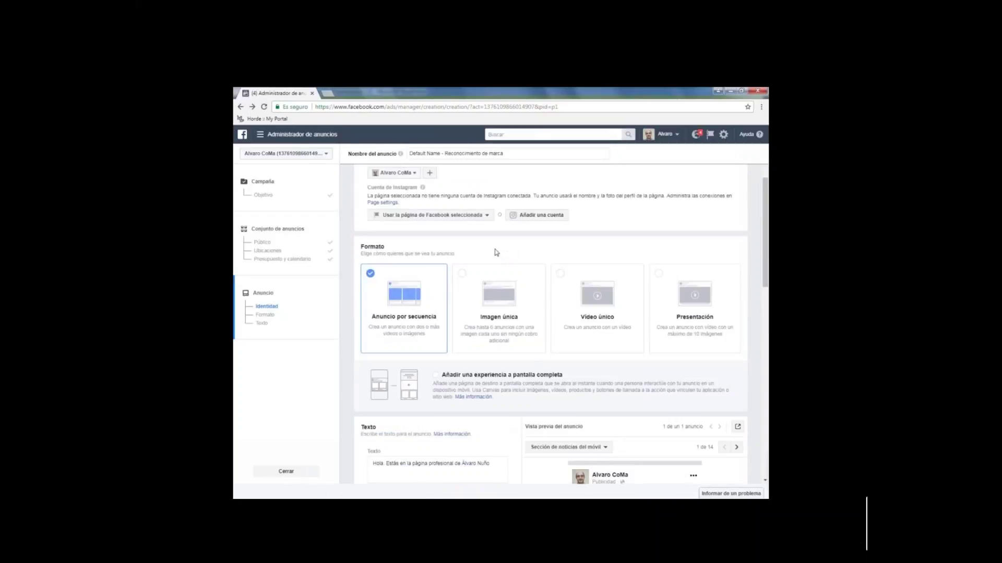
scroll(495, 253, "up", 2)
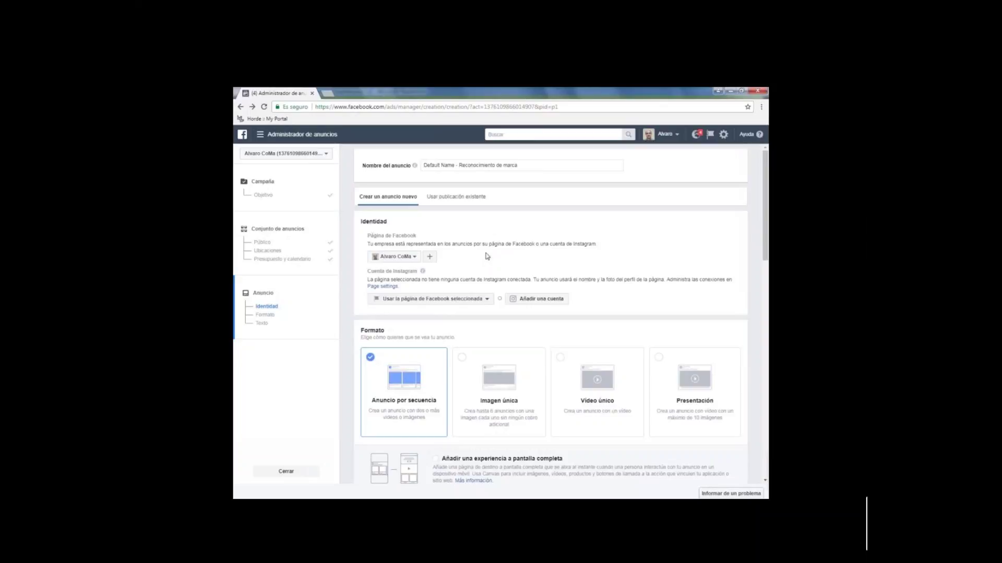
scroll(486, 256, "down", 1)
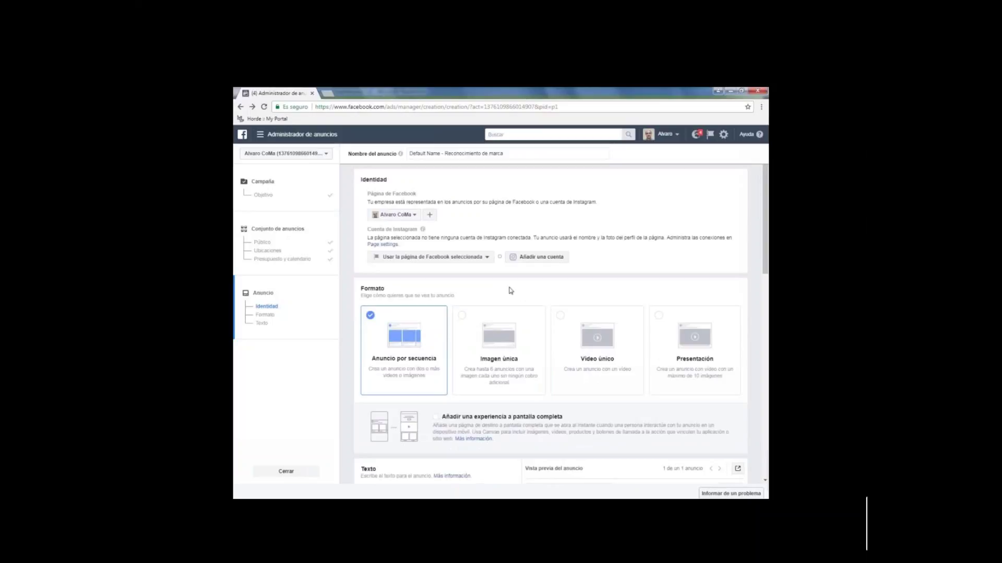
scroll(511, 289, "up", 1)
scroll(504, 289, "up", 1)
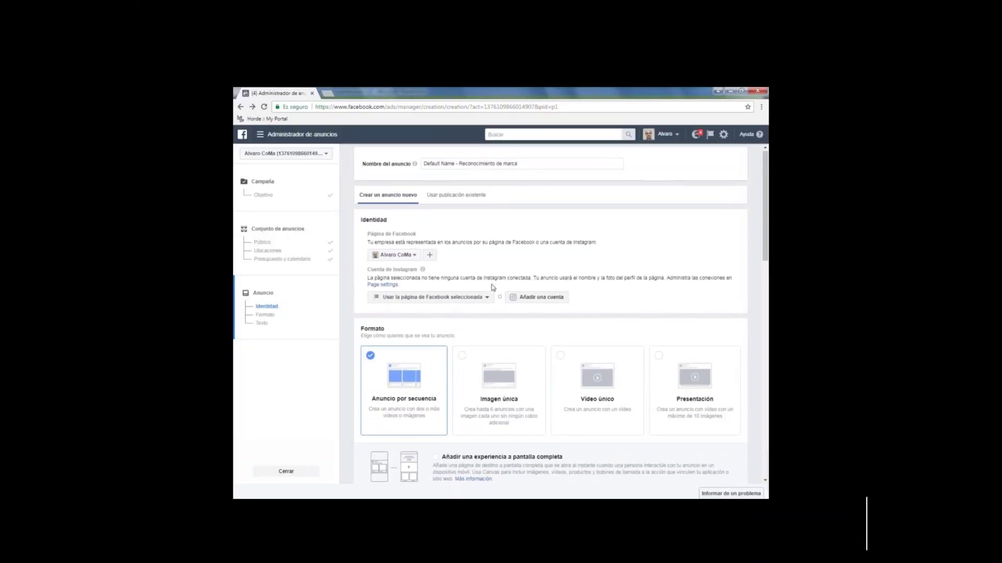
scroll(492, 287, "down", 1)
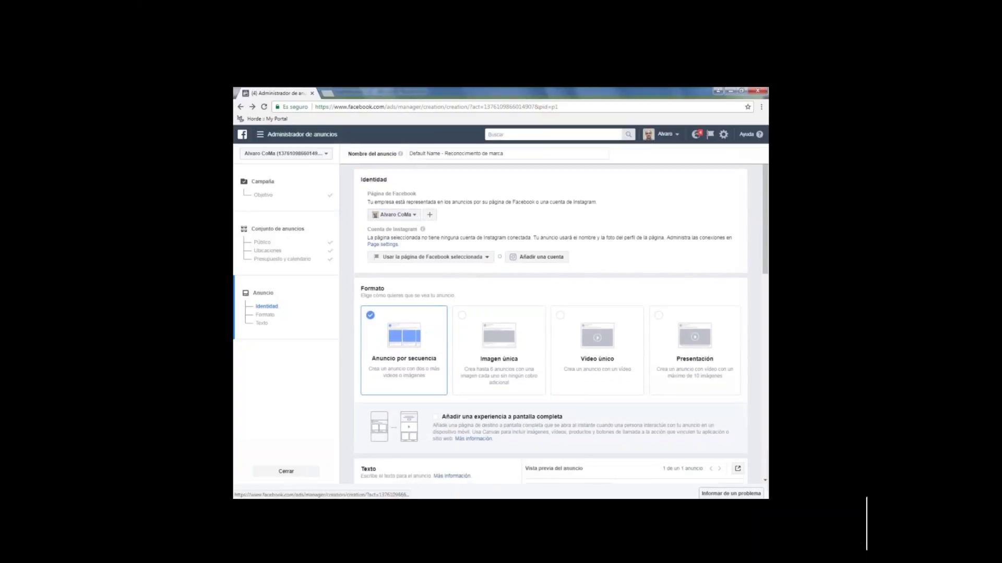